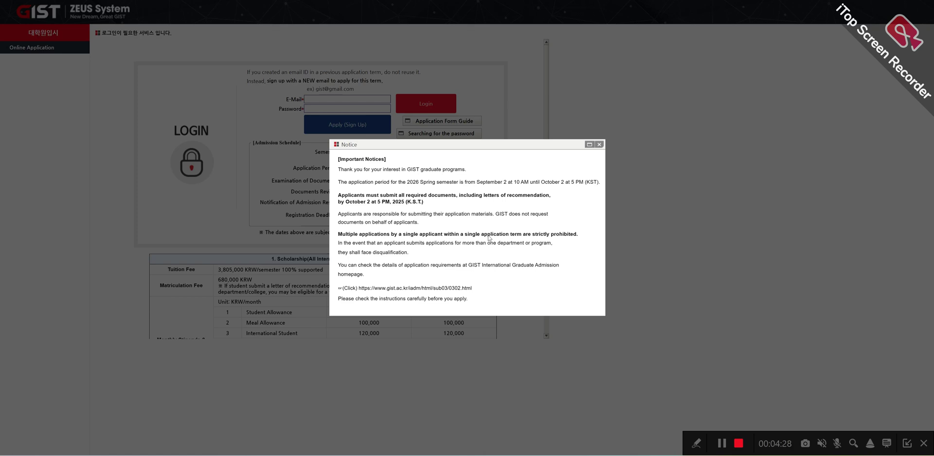
Step: Close the important notices popup and scroll through the admission schedule and scholarship table
mouse_move(342, 201)
mouse_down()
mouse_move(366, 202)
mouse_move(334, 202)
mouse_up()
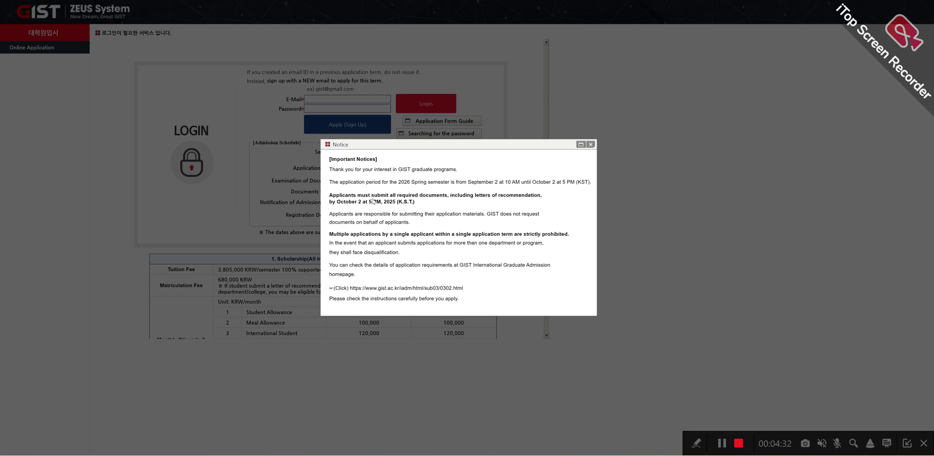
click(590, 144)
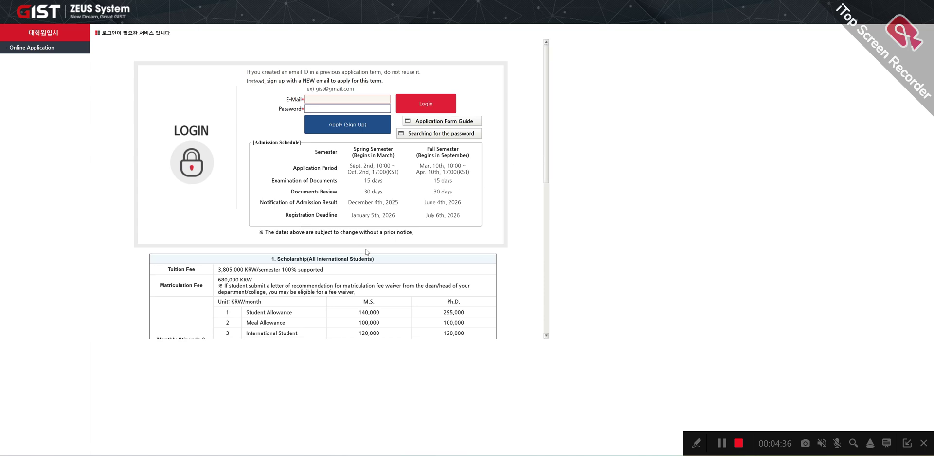
scroll(365, 253, down, 3)
scroll(369, 233, up, 1)
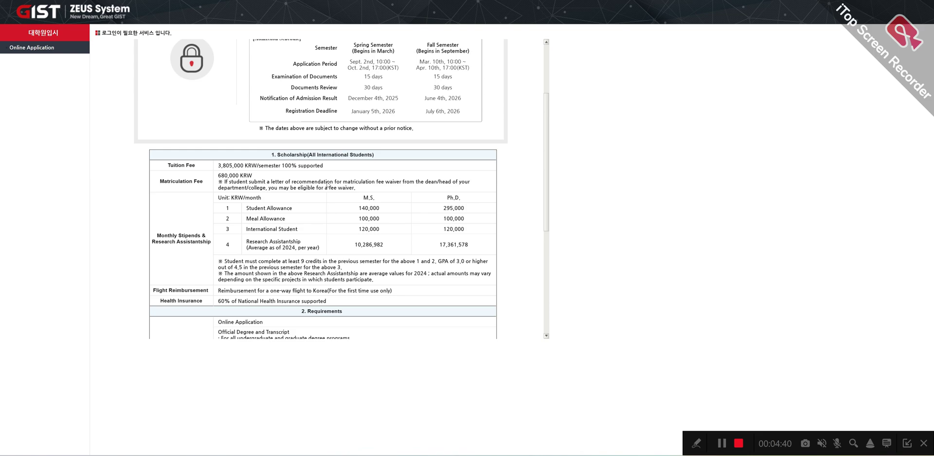
scroll(329, 187, down, 4)
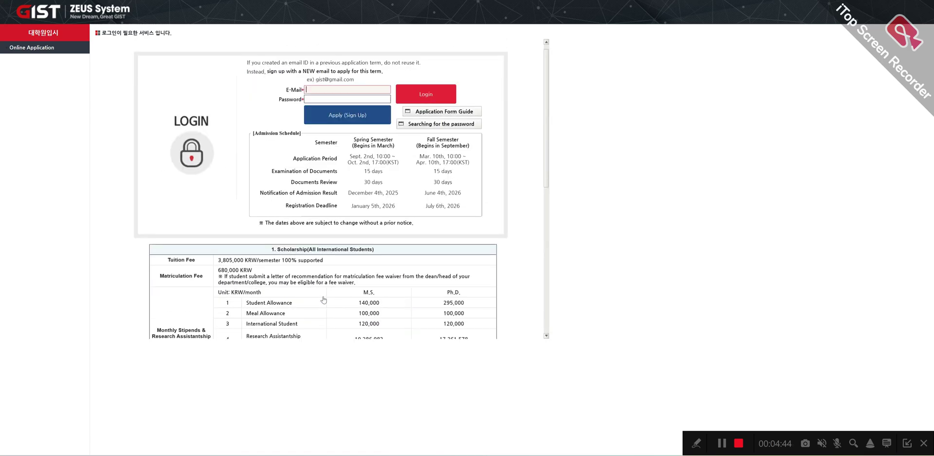
scroll(326, 299, up, 5)
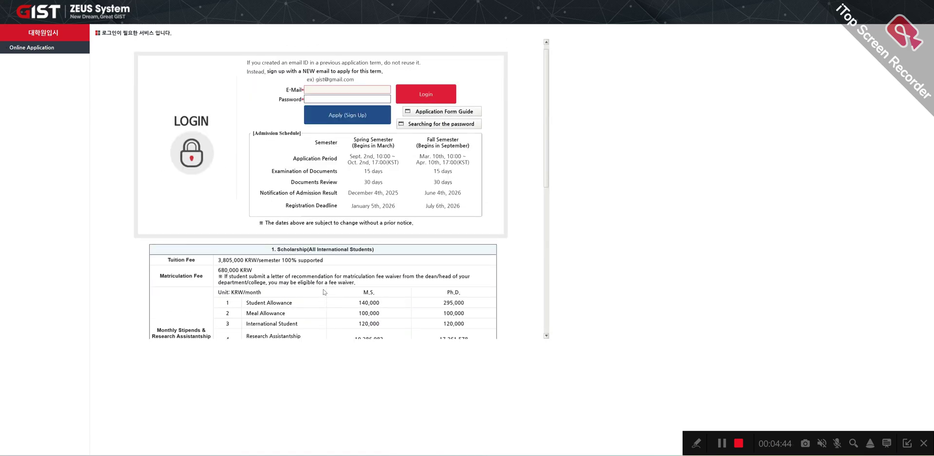
Step: Open the Sign Up form and enter the applicant's surname and given name, fixing the swapped entry
click(340, 115)
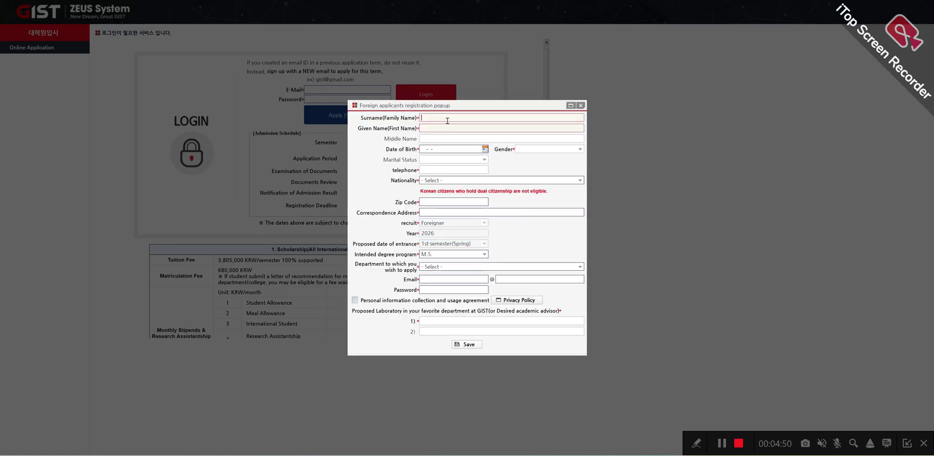
click(447, 119)
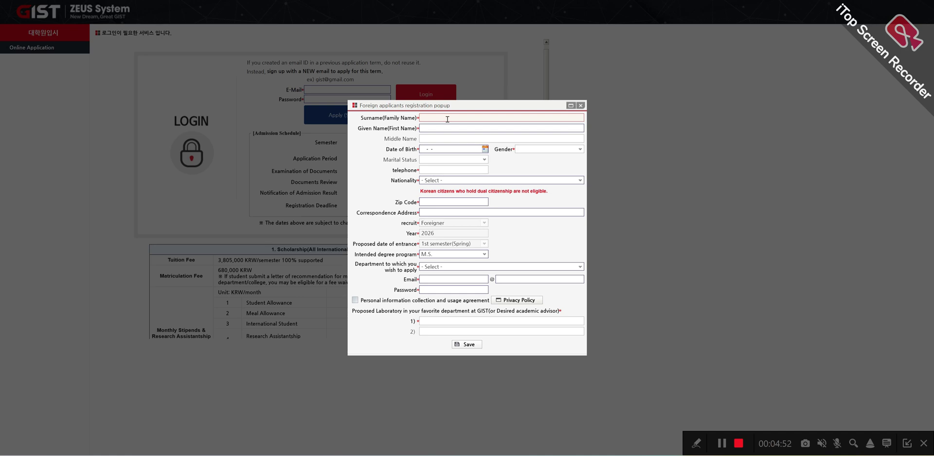
click(459, 129)
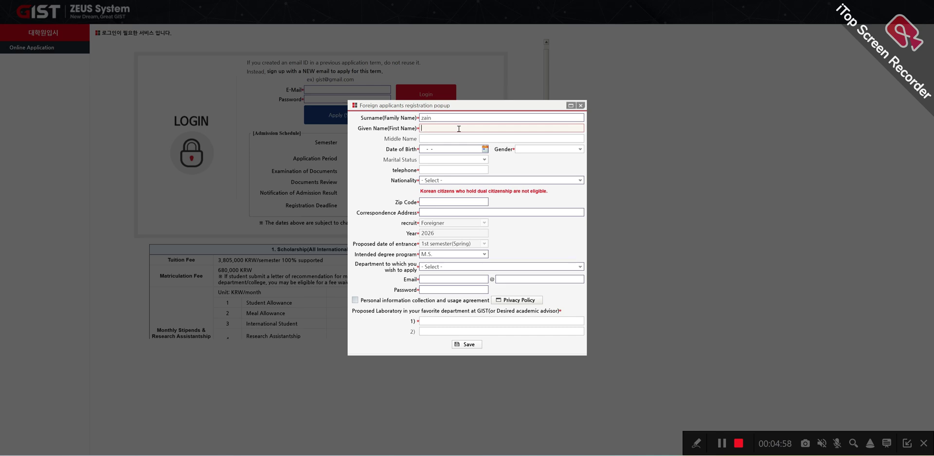
click(453, 119)
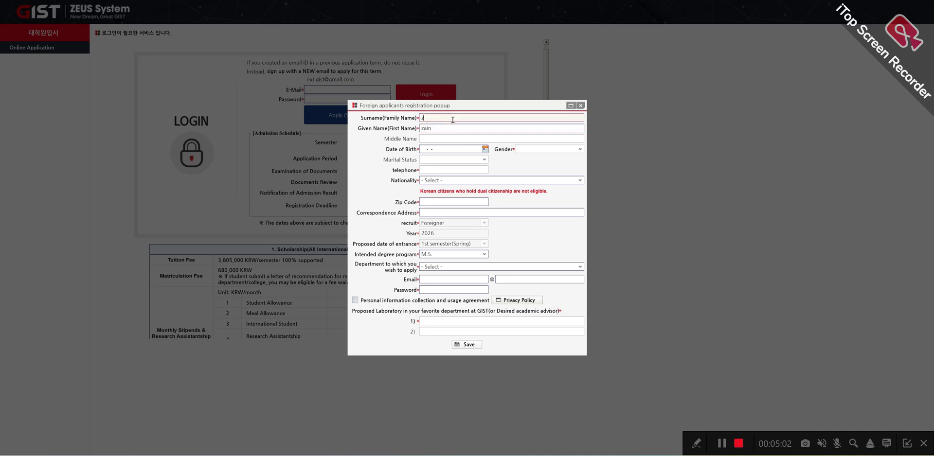
click(443, 150)
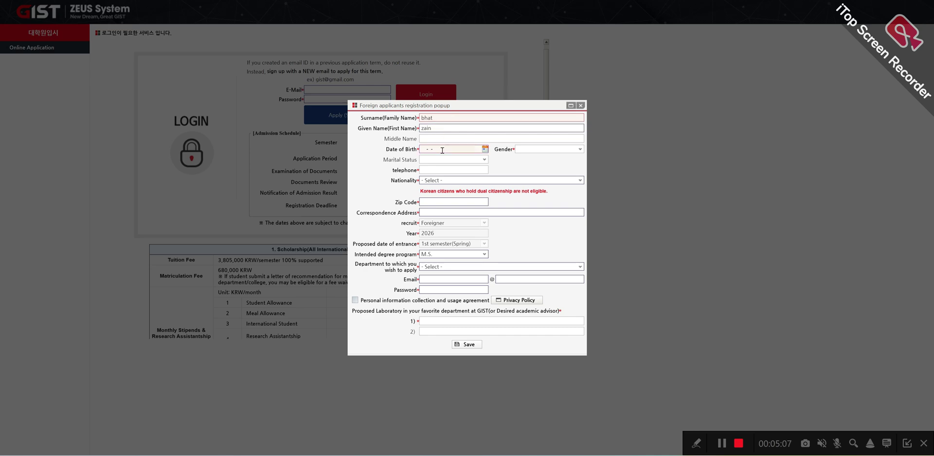
Step: Pick 2005-09-01 as the date of birth from the calendar
click(485, 149)
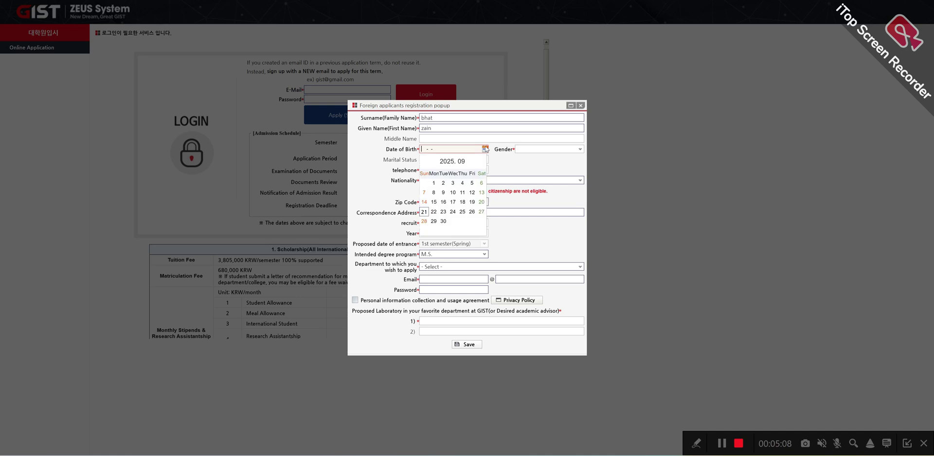
click(452, 162)
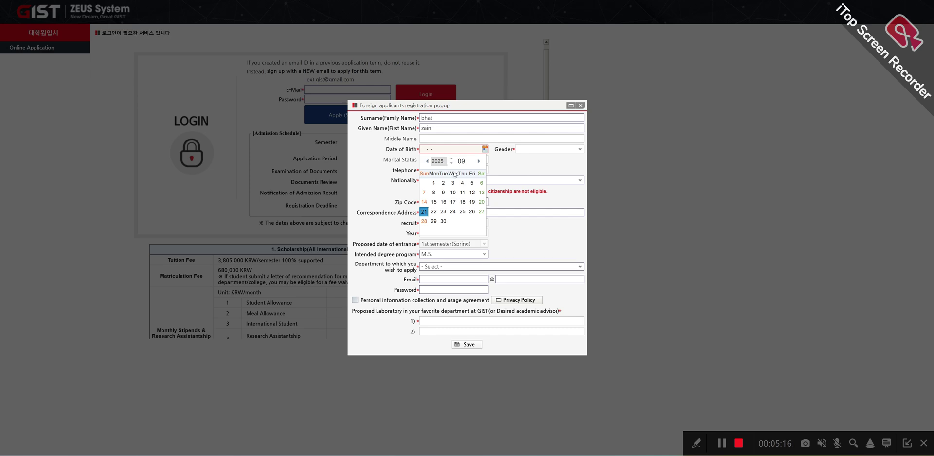
drag(452, 164, 453, 165)
click(462, 183)
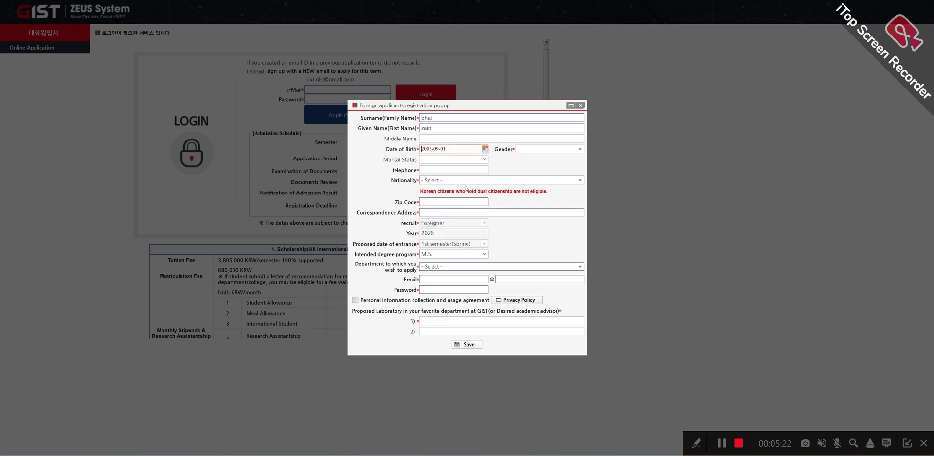
Step: Set gender to MALE and enter the applicant's telephone number
click(578, 149)
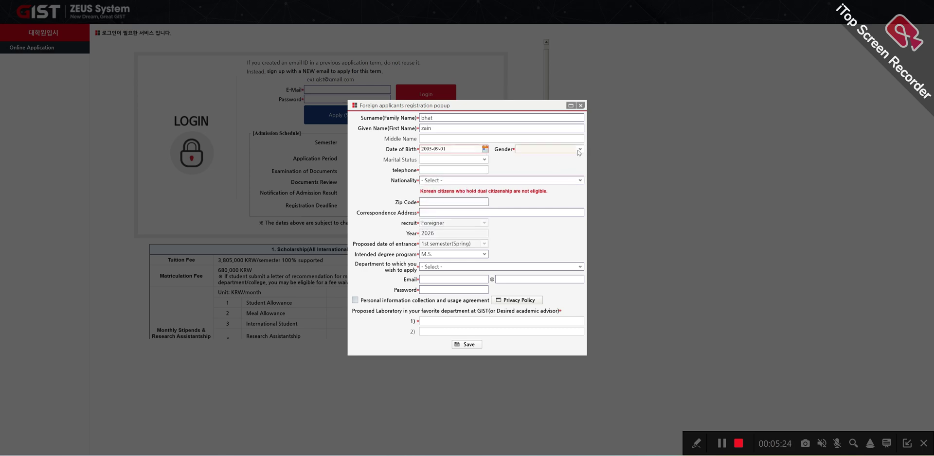
click(530, 167)
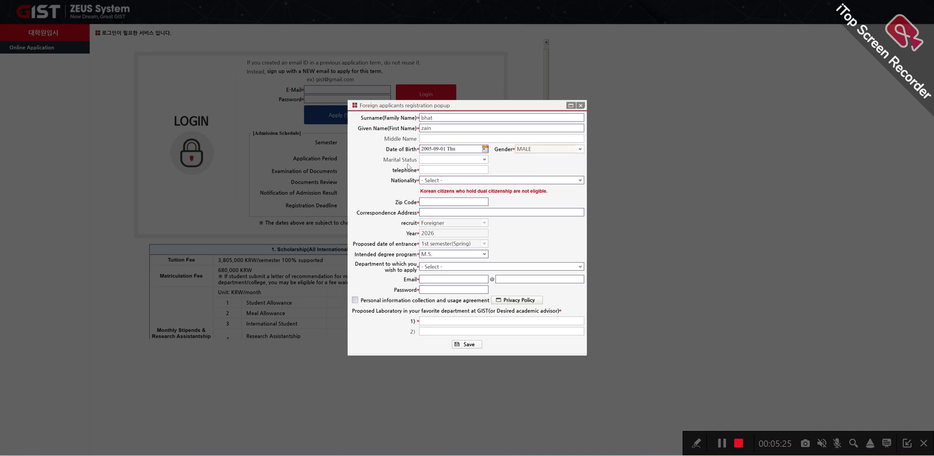
click(480, 173)
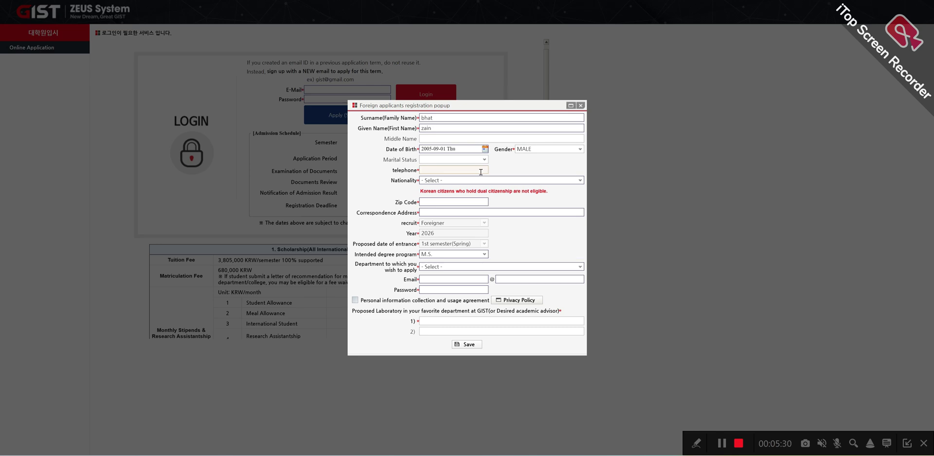
text(999999999999)
click(523, 182)
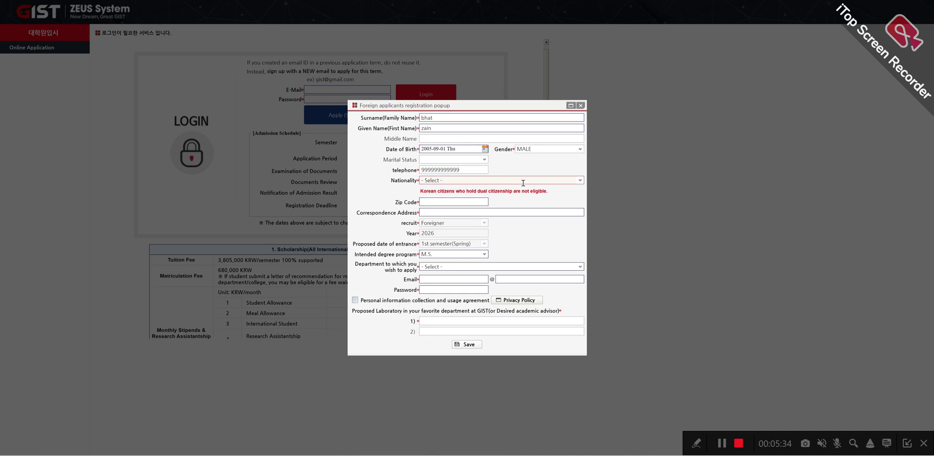
Step: Search 'ind' in the Nationality list and select INDIA
click(581, 181)
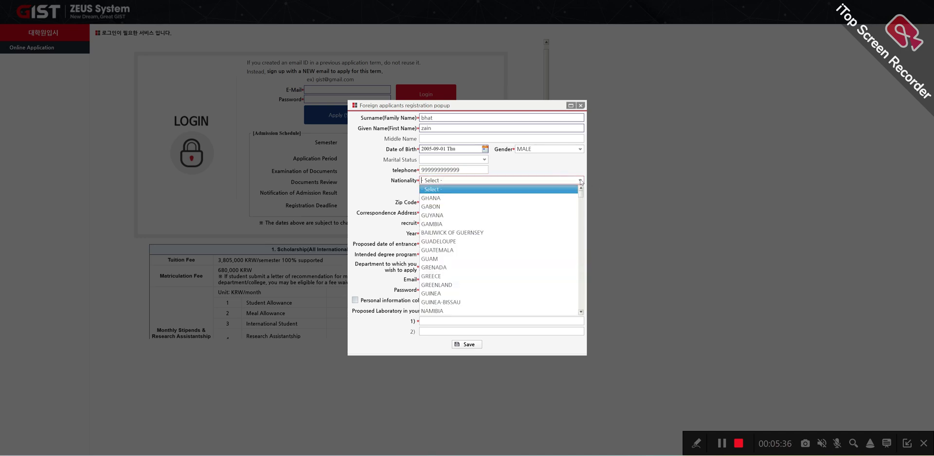
click(580, 181)
text(in)
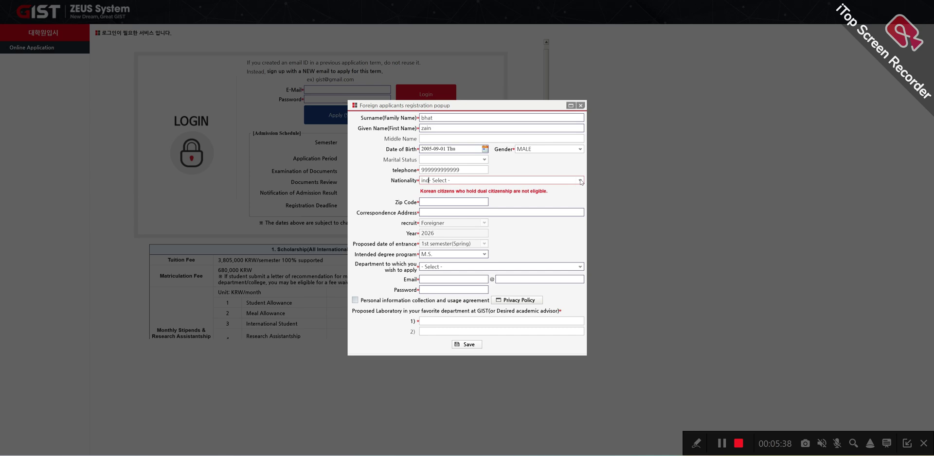
text(d)
click(580, 181)
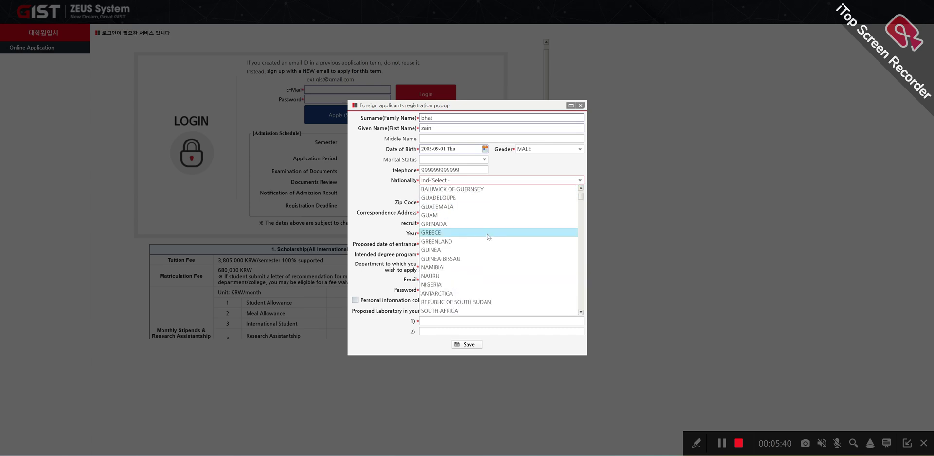
scroll(459, 280, down, 6)
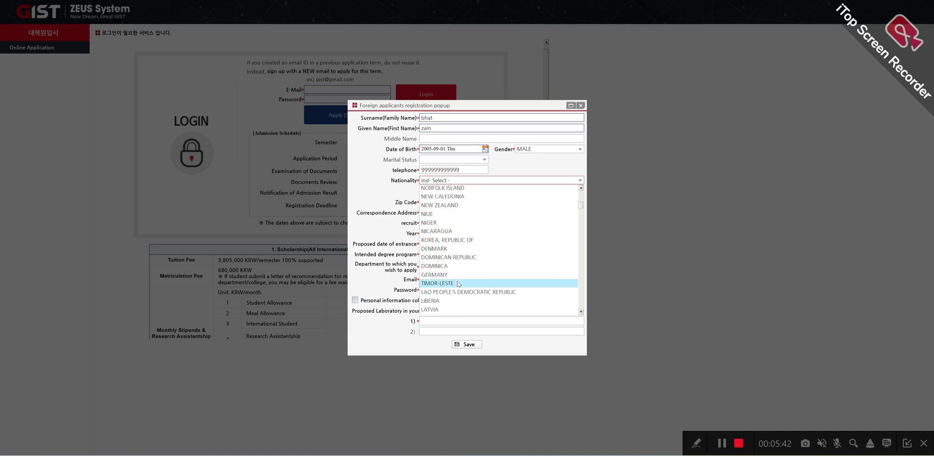
scroll(459, 283, down, 6)
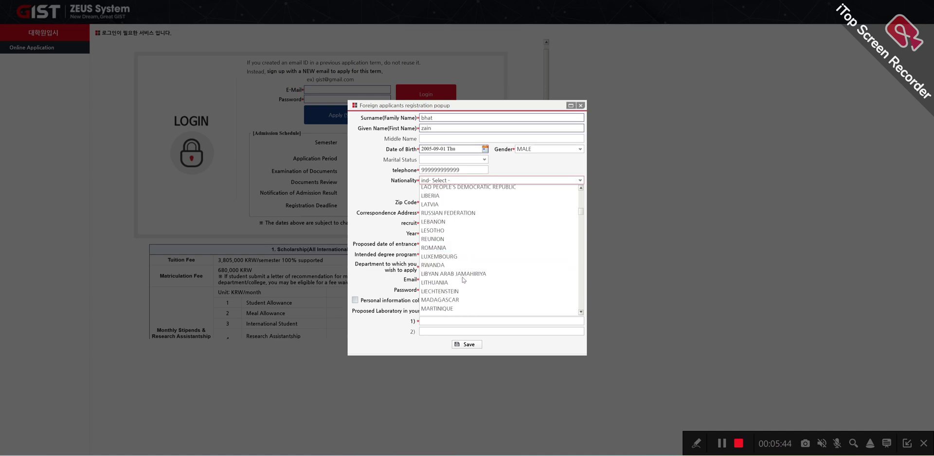
scroll(459, 281, down, 3)
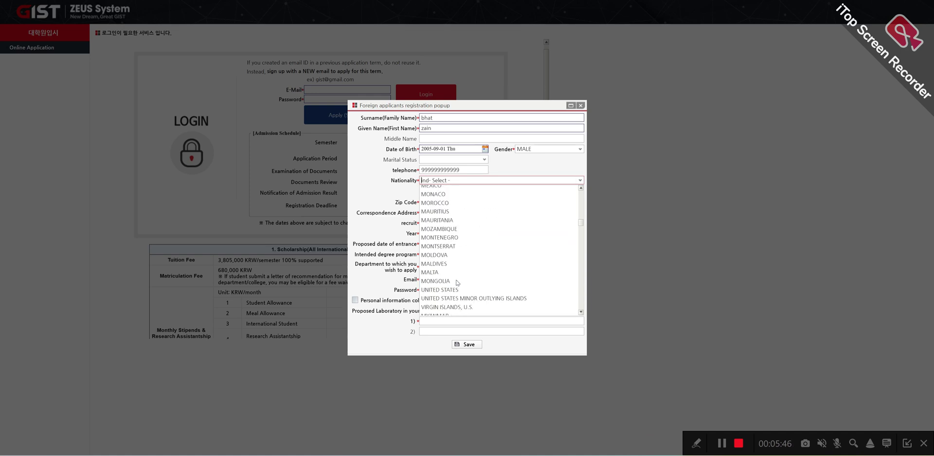
scroll(458, 282, down, 5)
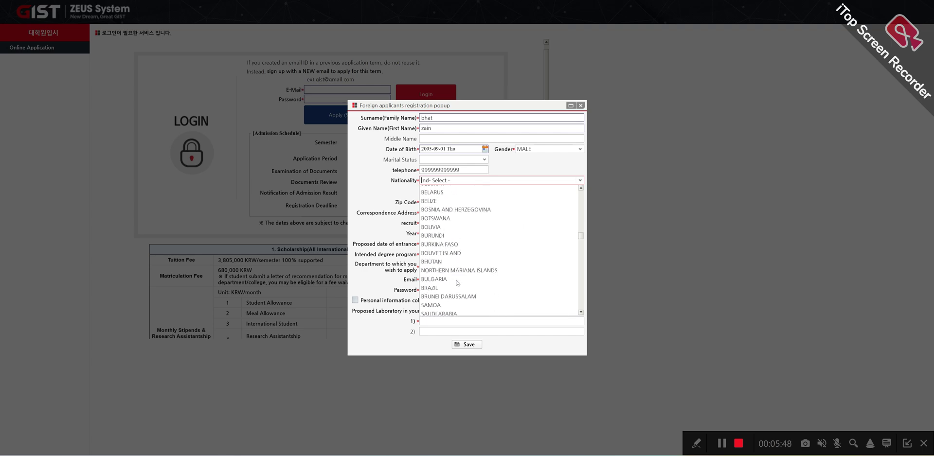
scroll(457, 283, down, 5)
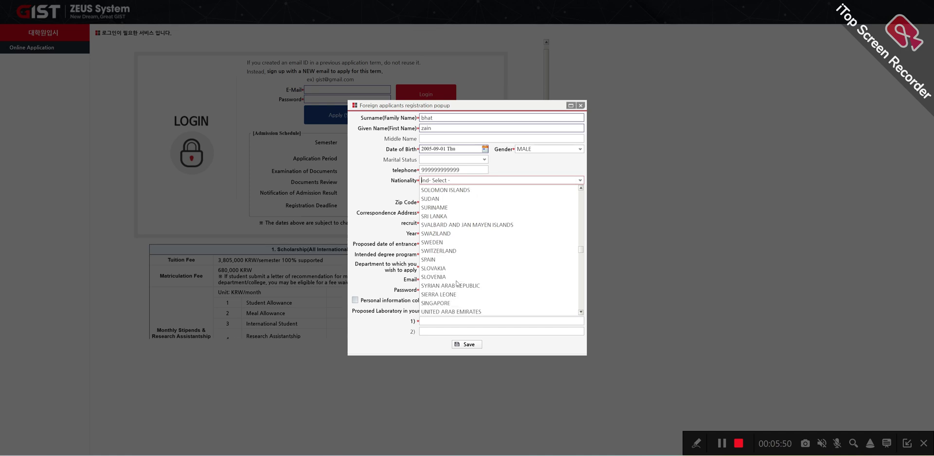
scroll(457, 284, down, 5)
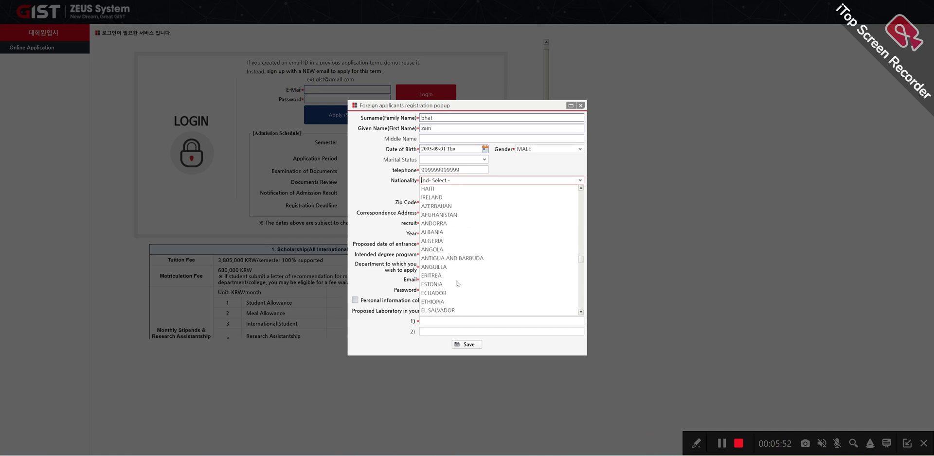
scroll(458, 284, down, 2)
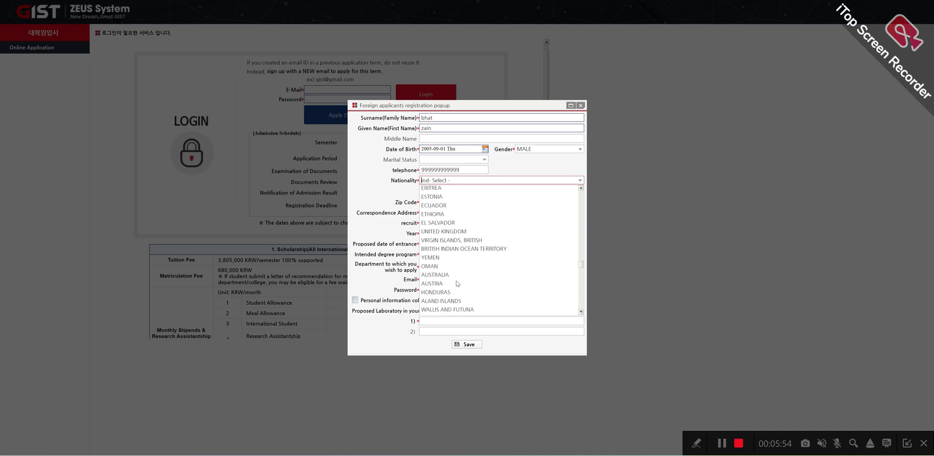
scroll(457, 284, down, 4)
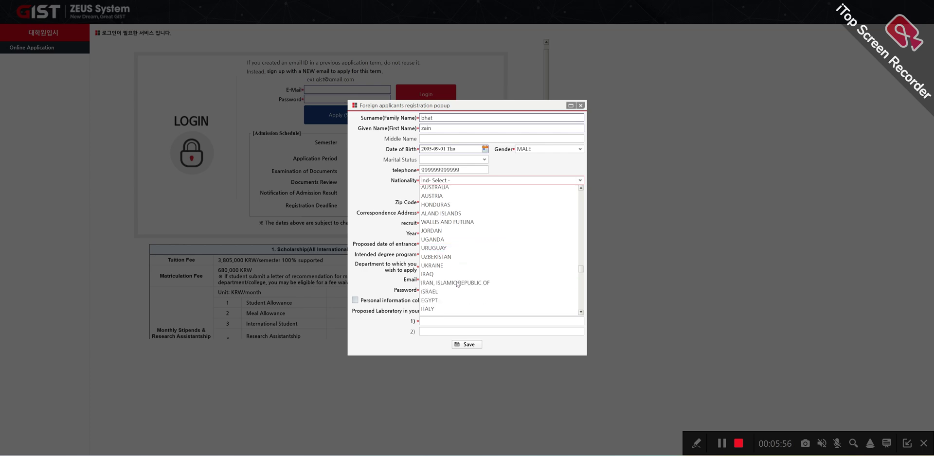
scroll(457, 284, down, 4)
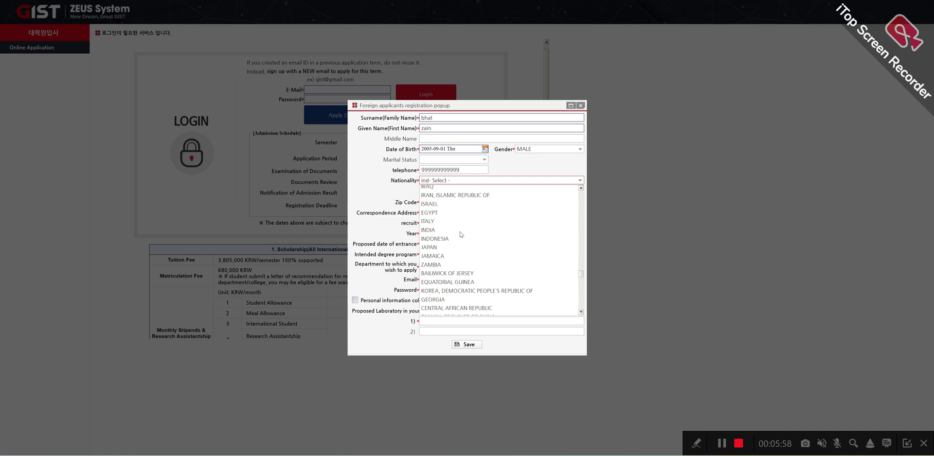
click(435, 231)
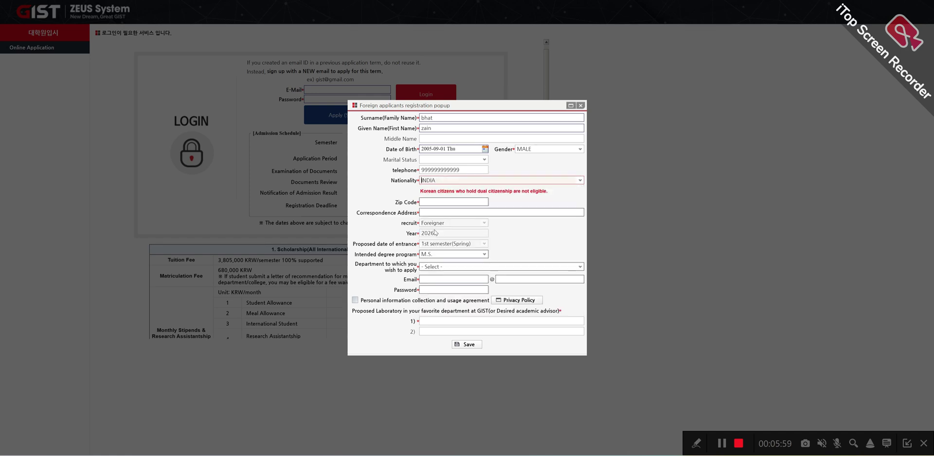
Step: Enter the zip code and correspondence address, keeping M.S. as the intended degree program
click(450, 203)
text(110011)
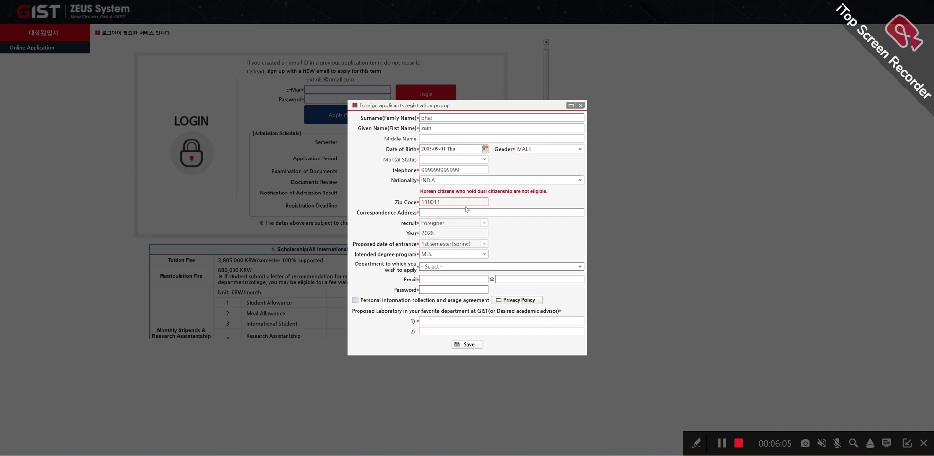
click(447, 214)
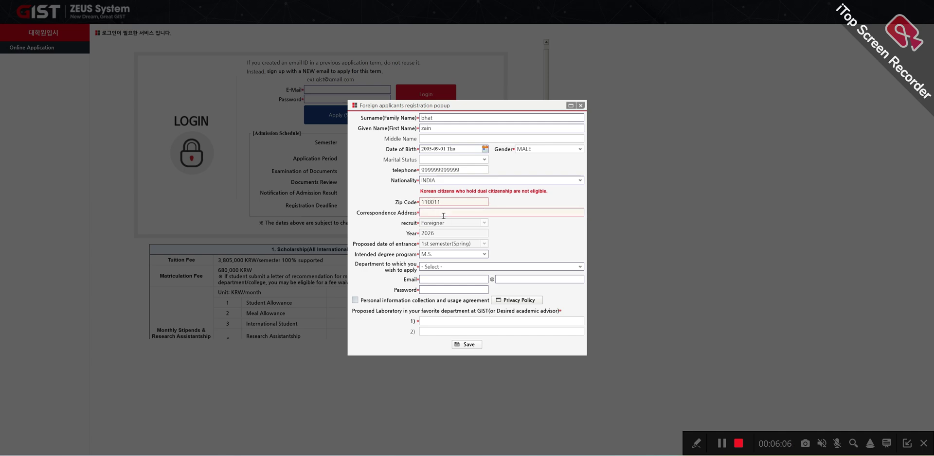
text(abc)
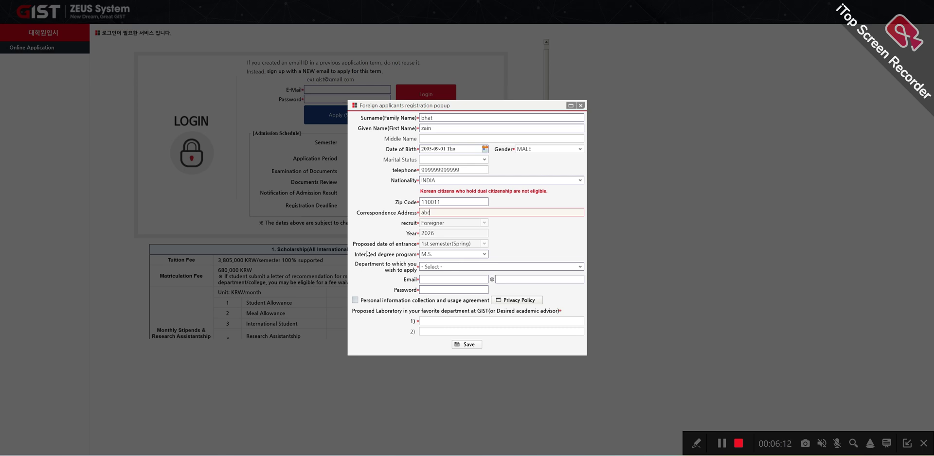
click(485, 255)
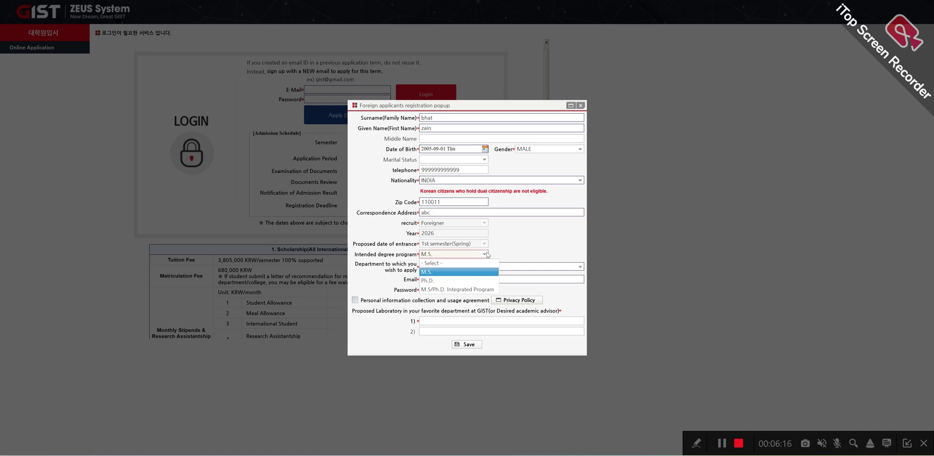
click(499, 254)
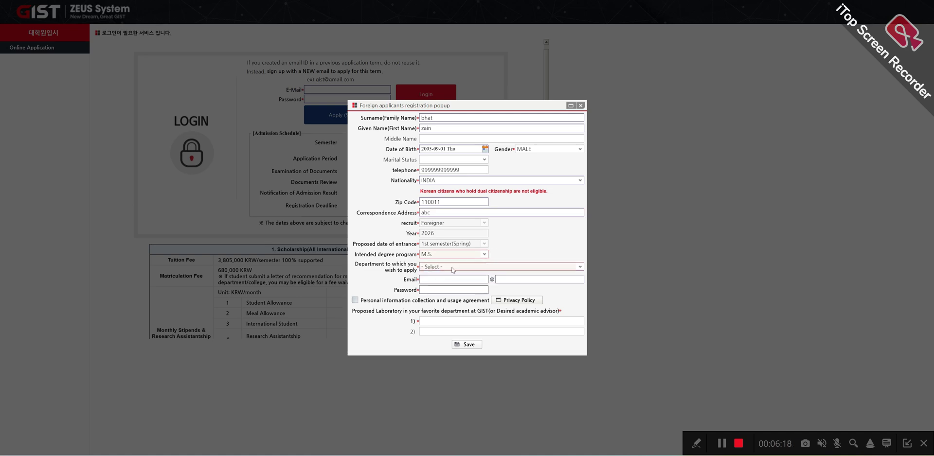
click(581, 268)
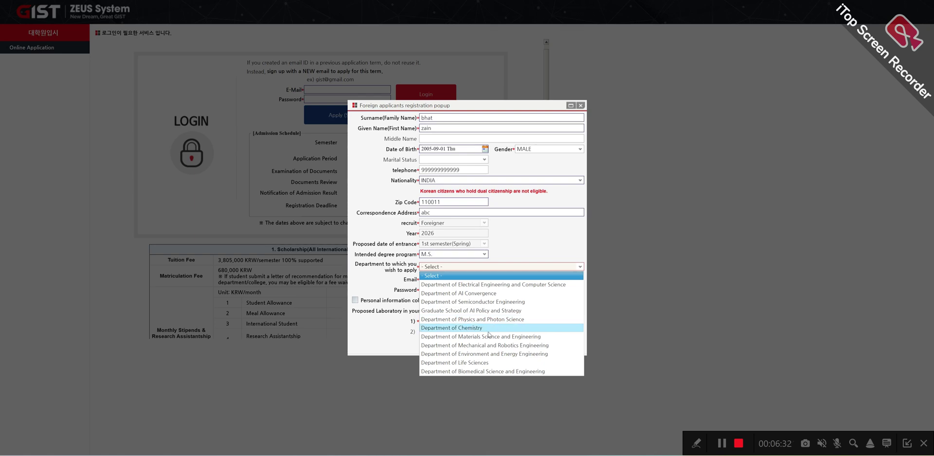
Step: Choose Department of Chemistry and enter the e-mail user name without the gmail.com part
click(488, 331)
click(436, 280)
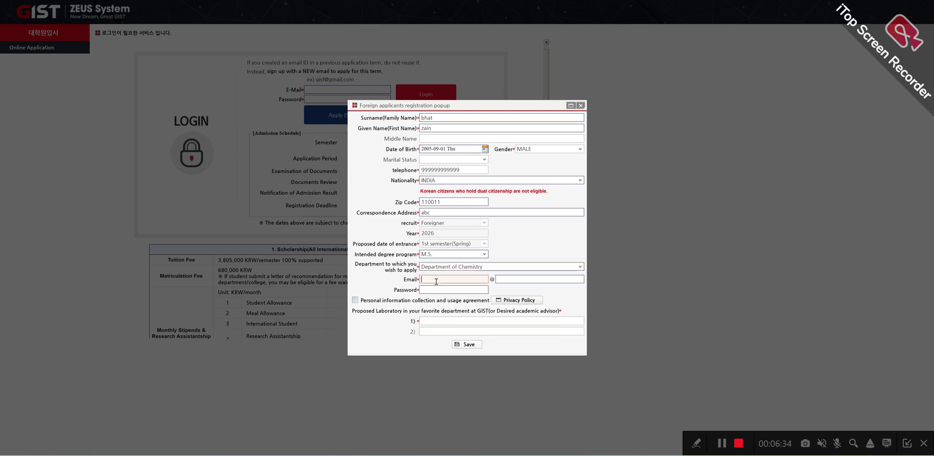
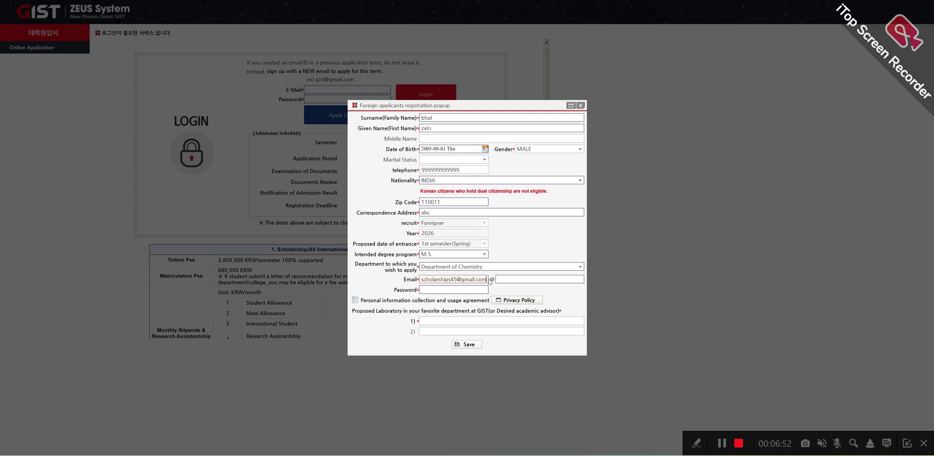
drag(488, 280, 463, 287)
key(ctrl+c)
key(BackSpace)
key(BackSpace)
click(512, 282)
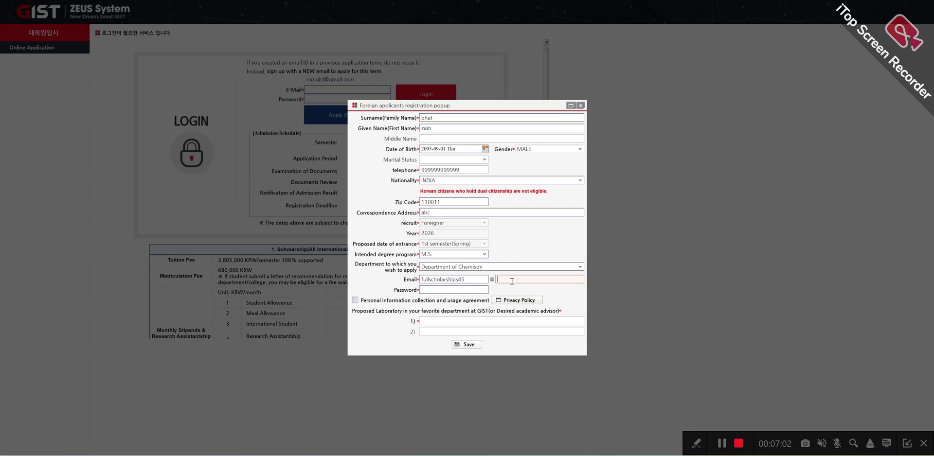
Step: Enter gmail.com as the e-mail domain and fill the password with the saved browser password
text(gmail.com)
click(475, 289)
right_click(475, 289)
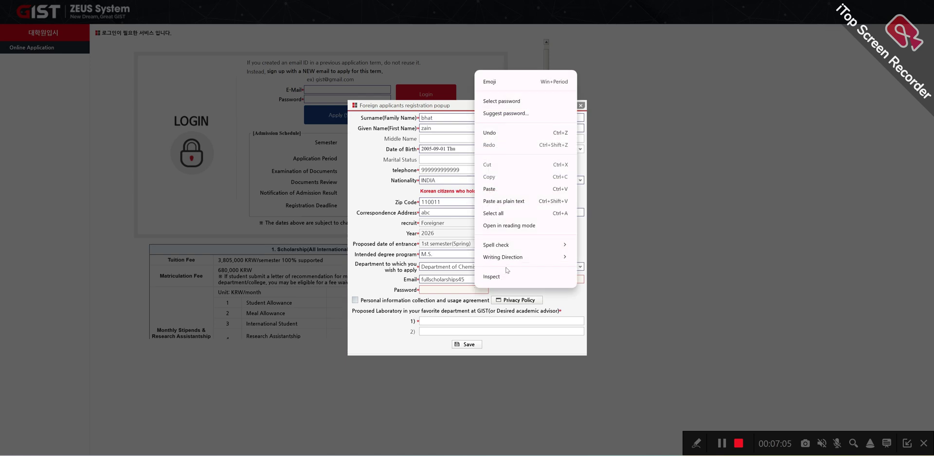
click(554, 113)
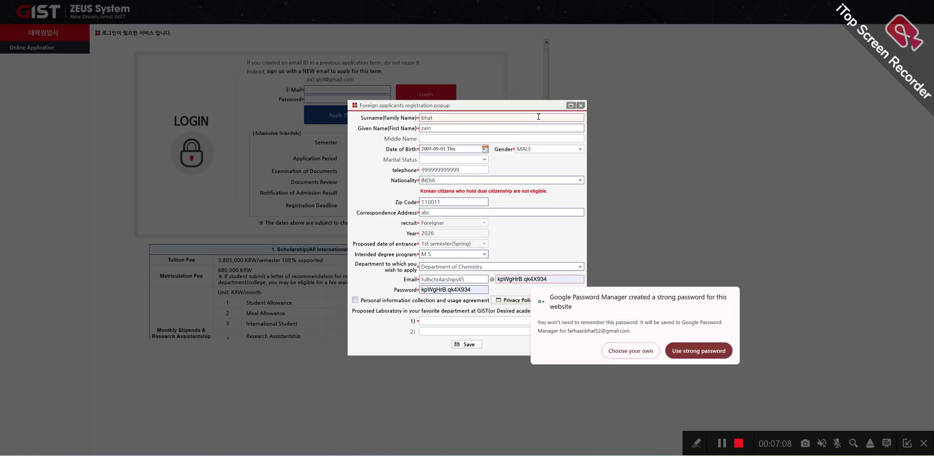
click(695, 351)
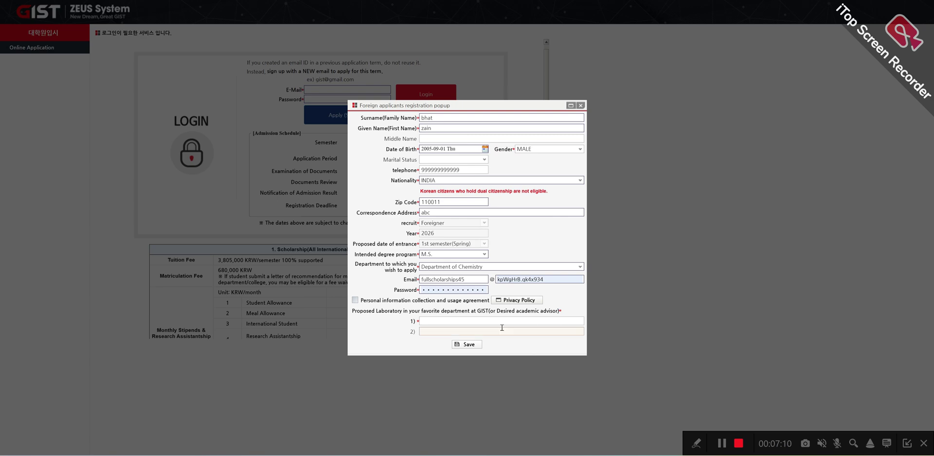
click(548, 277)
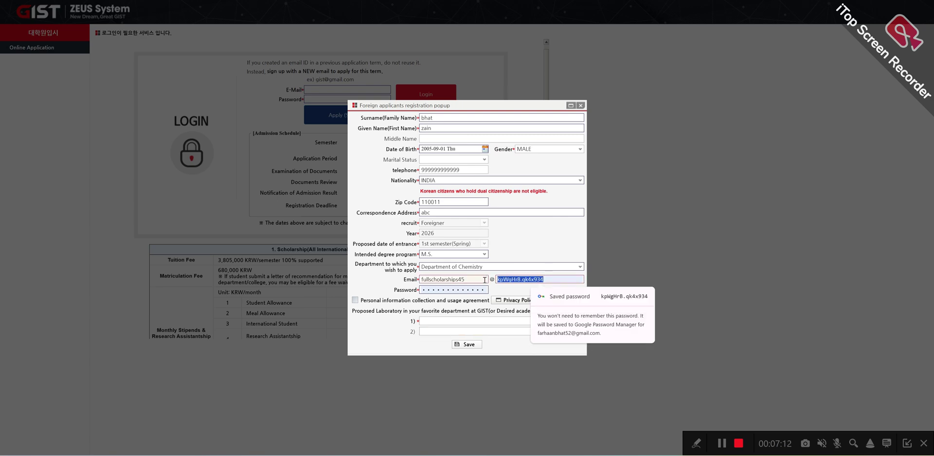
key(BackSpace)
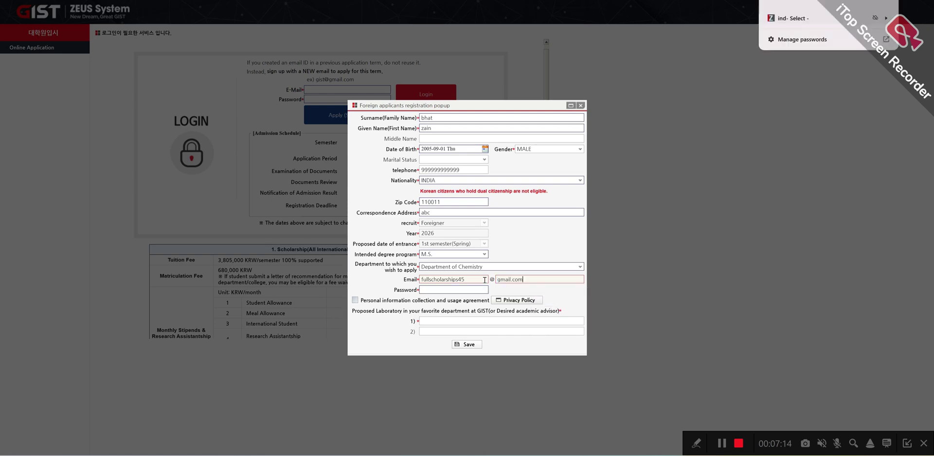
click(456, 290)
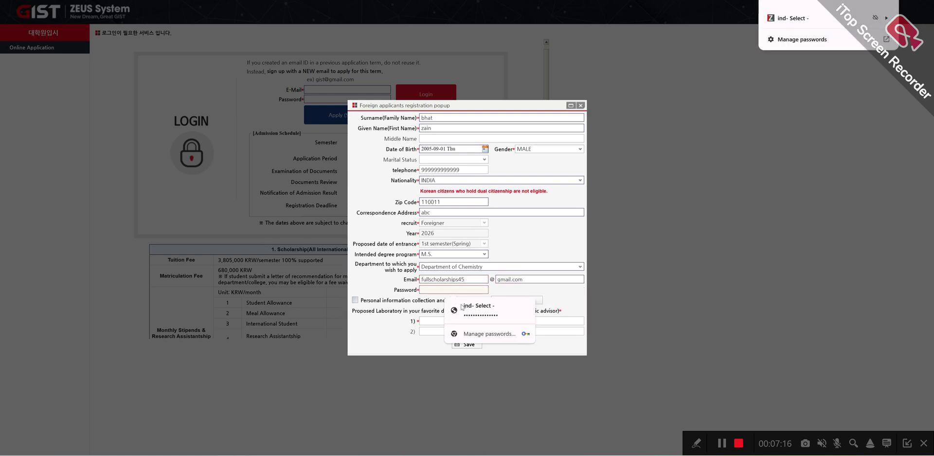
click(479, 315)
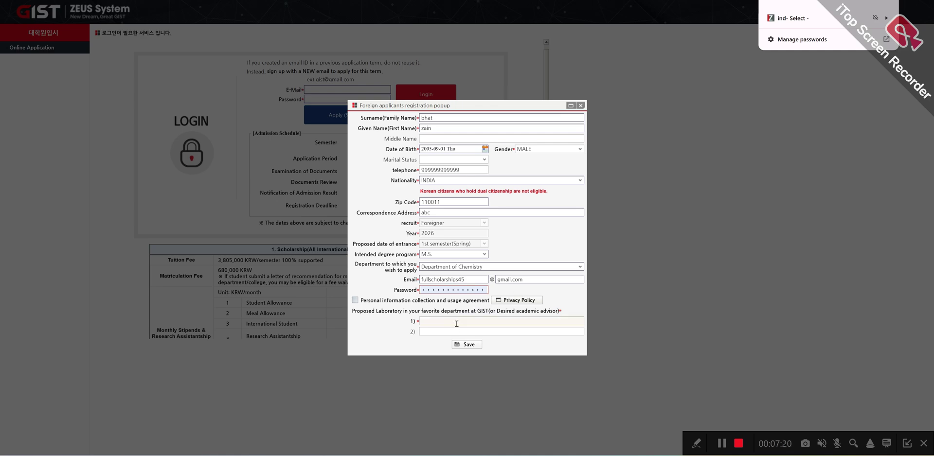
Step: Tick the privacy agreement, save the form with lab 'yen', and dismiss the already-registered e-mail alert
click(355, 301)
click(468, 344)
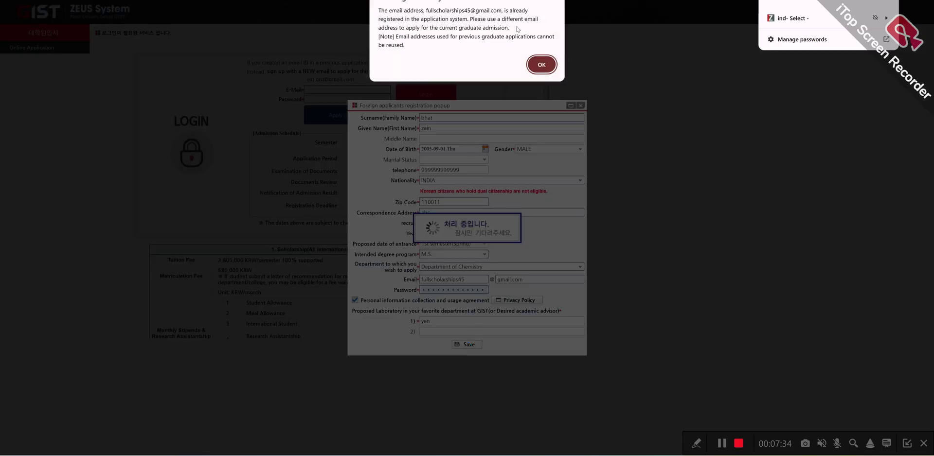
click(541, 65)
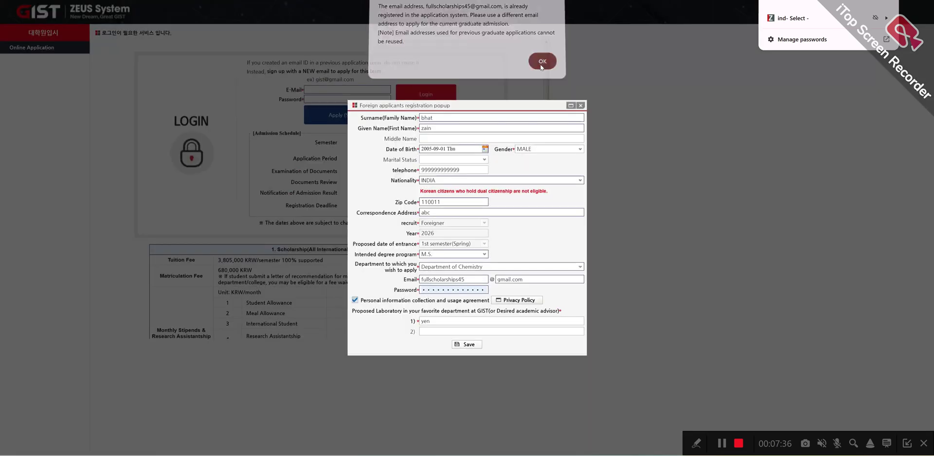
Step: Search 'temp mail' in a new tab and open the temp-mail.io temporary email site
key(ctrl+t)
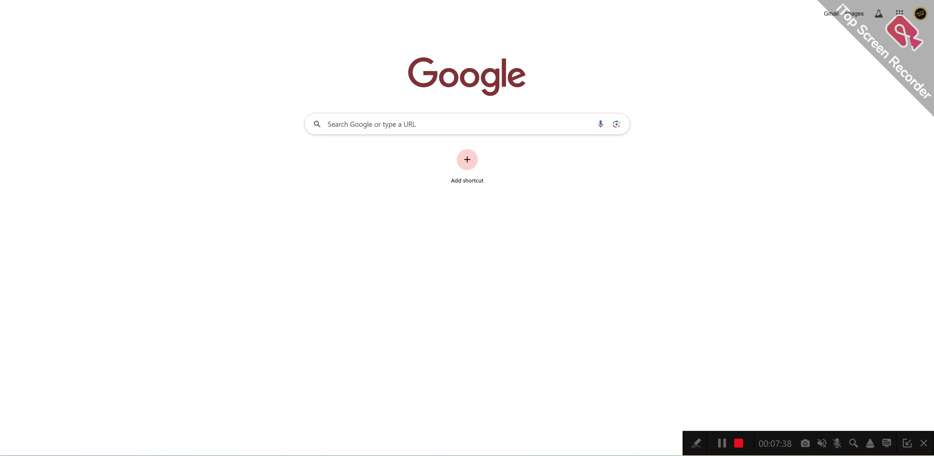
text(temp)
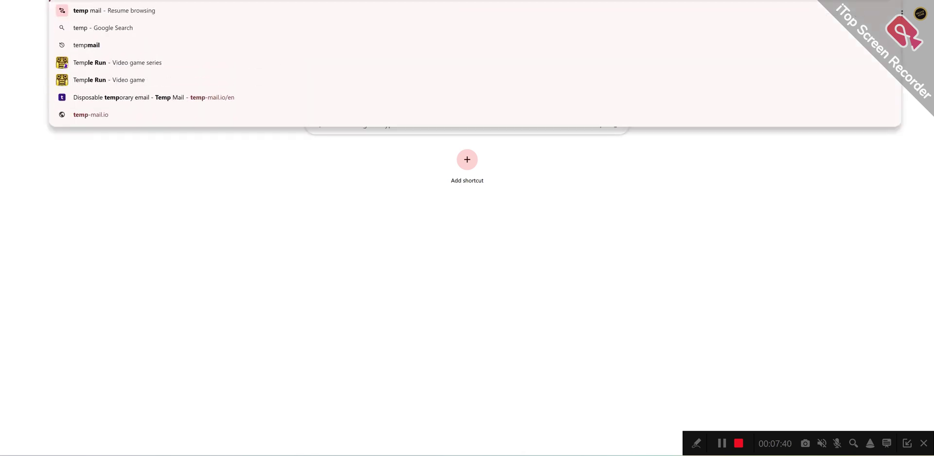
key(Return)
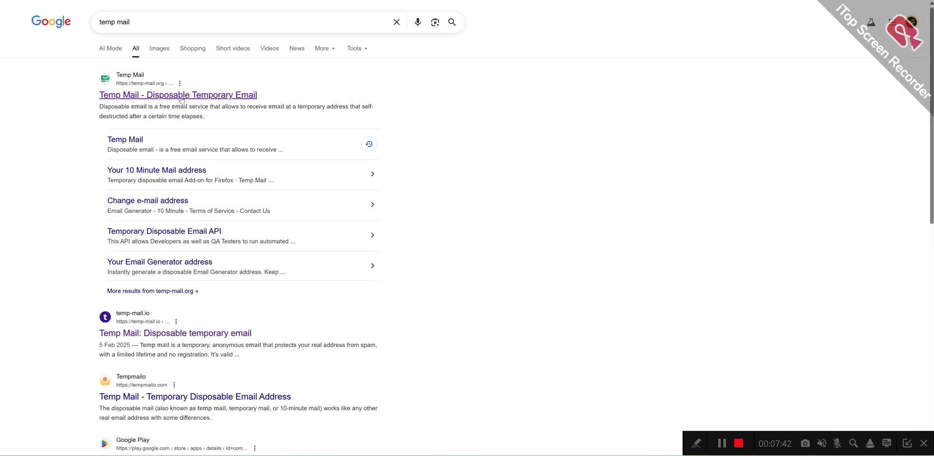
click(151, 329)
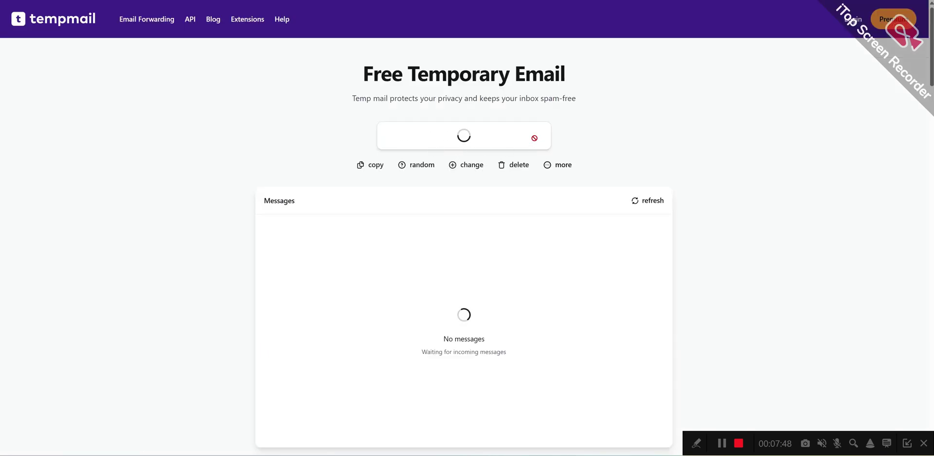
Step: Copy the temporary e-mail address from temp-mail.io for the registration form
key(alt+Tab)
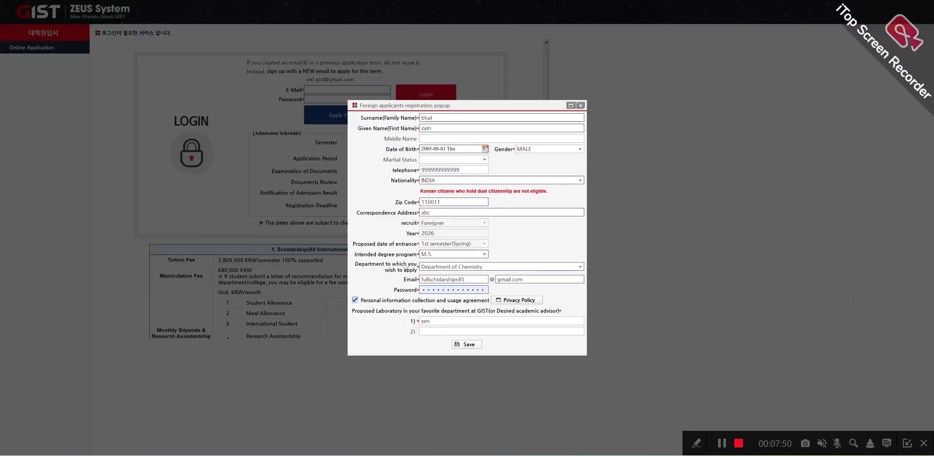
double_click(467, 279)
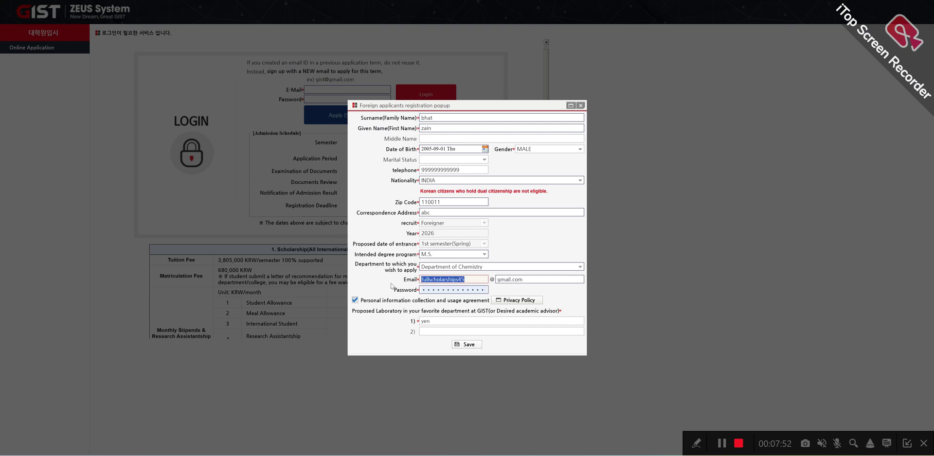
key(ctrl+v)
key(alt+Tab)
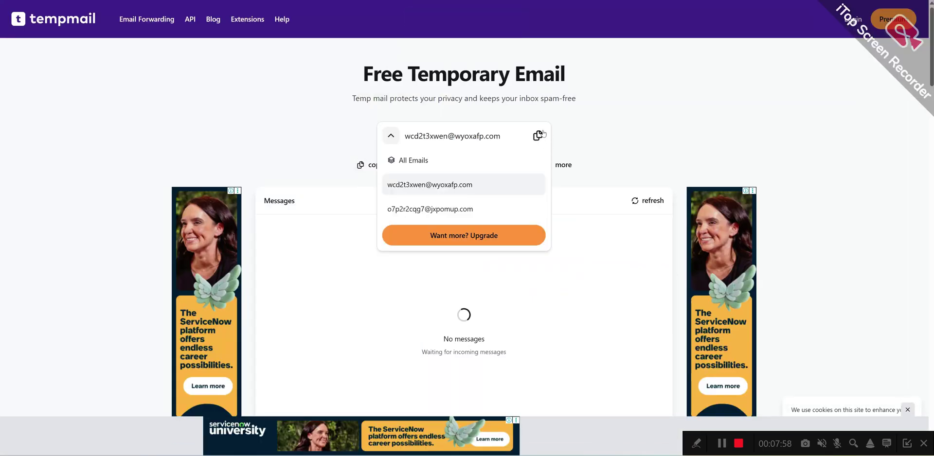
click(540, 135)
key(alt+Tab)
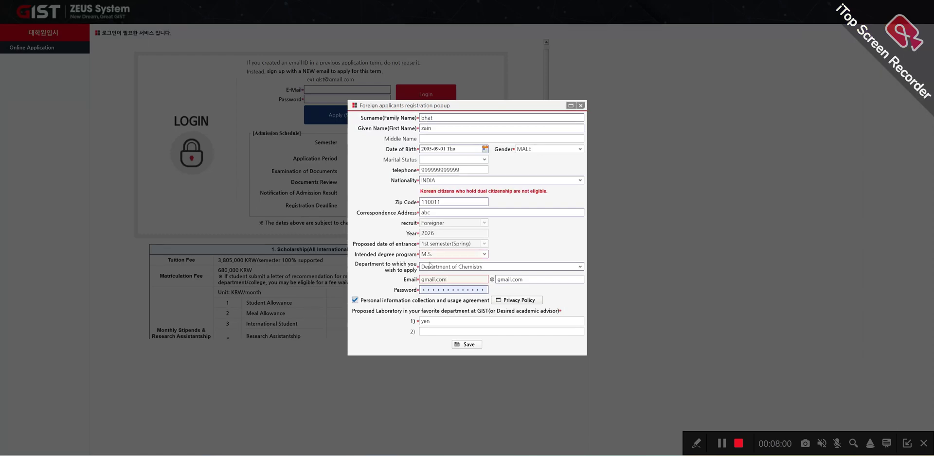
Step: Paste the temporary address, keeping the name in Email and replacing gmail.com with its domain
drag(448, 285, 390, 282)
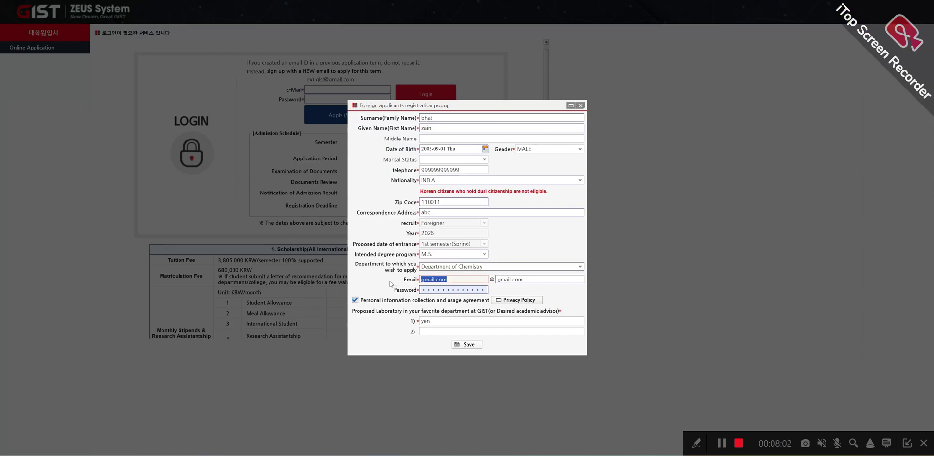
key(ctrl+v)
drag(450, 279, 497, 282)
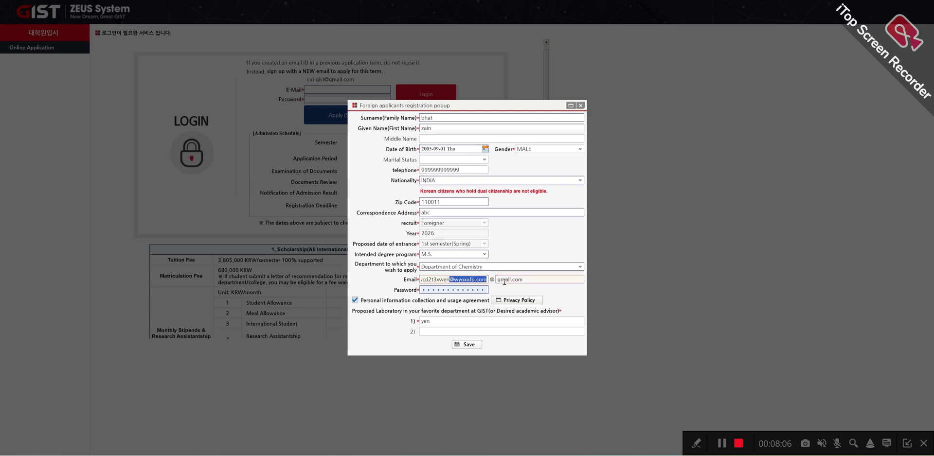
key(BackSpace)
double_click(512, 280)
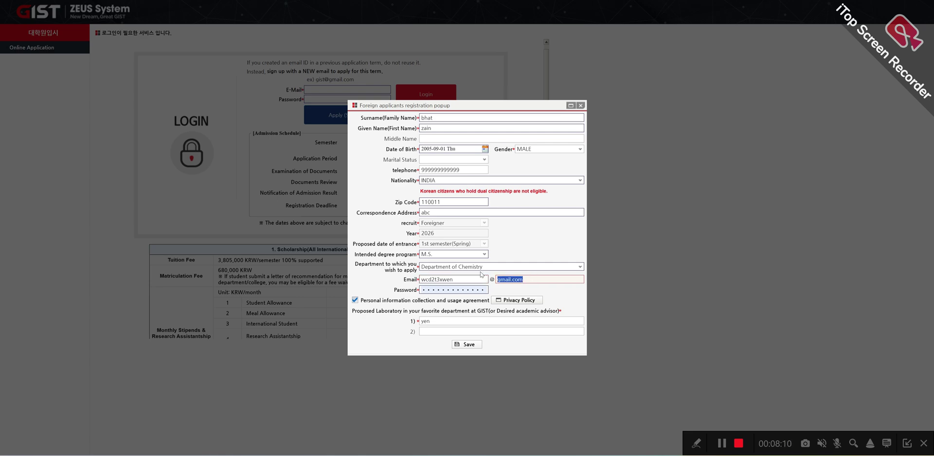
key(ctrl+v)
Step: Accept the privacy policy and save the foreign applicant registration, confirming the alerts
click(469, 344)
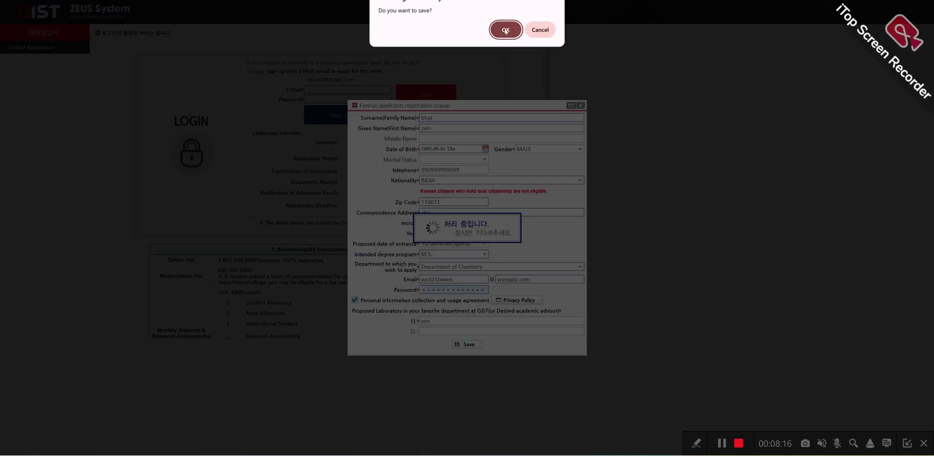
click(541, 31)
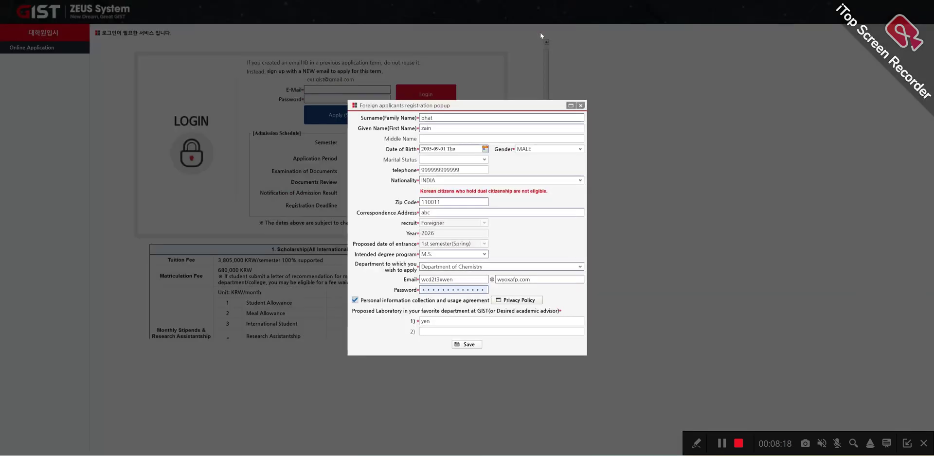
click(509, 301)
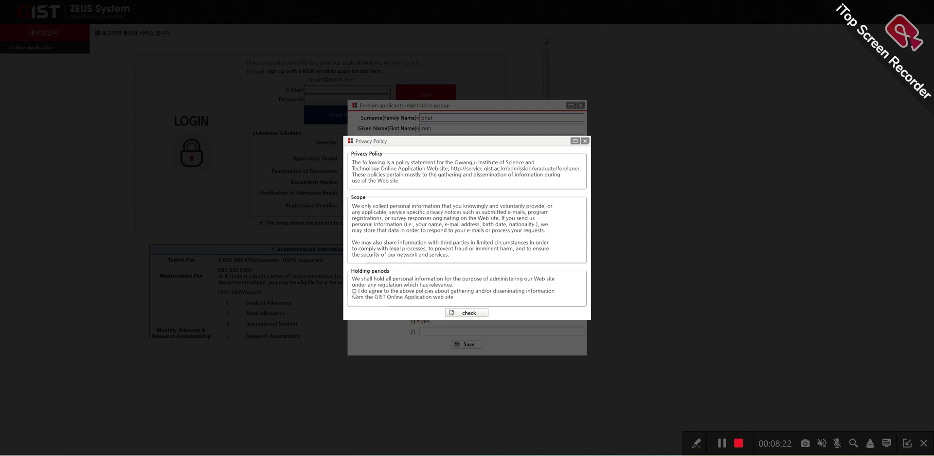
click(463, 313)
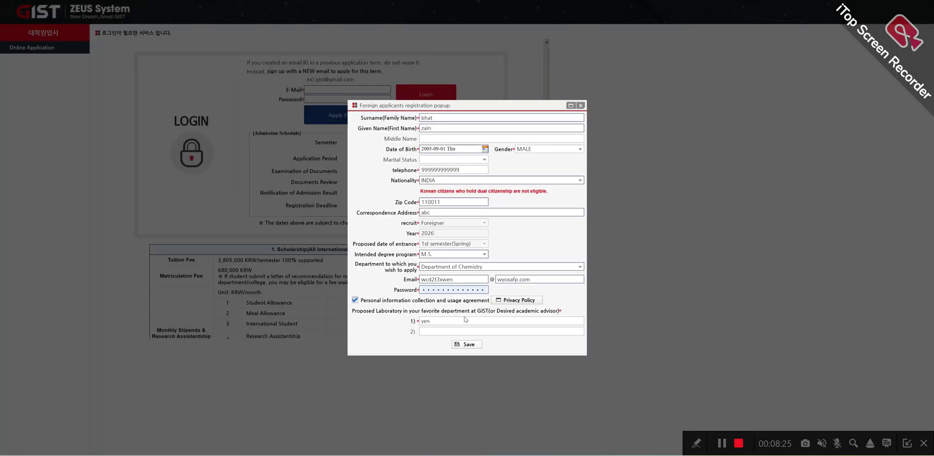
click(470, 345)
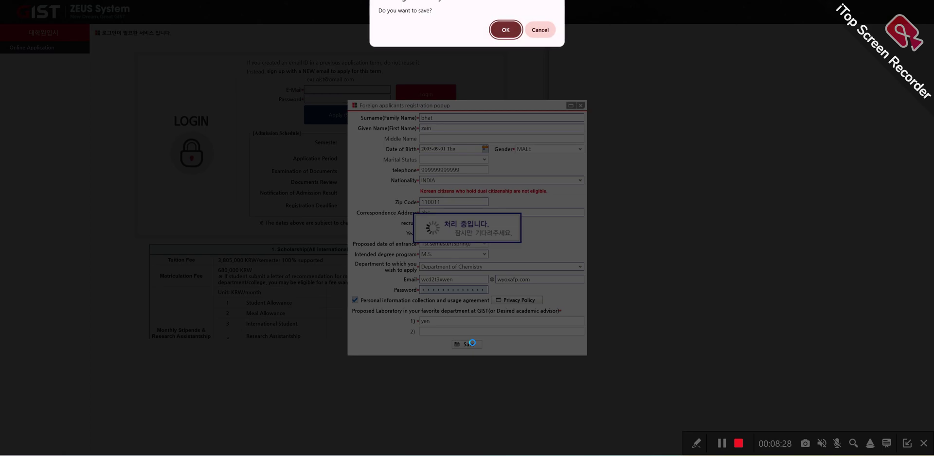
click(505, 30)
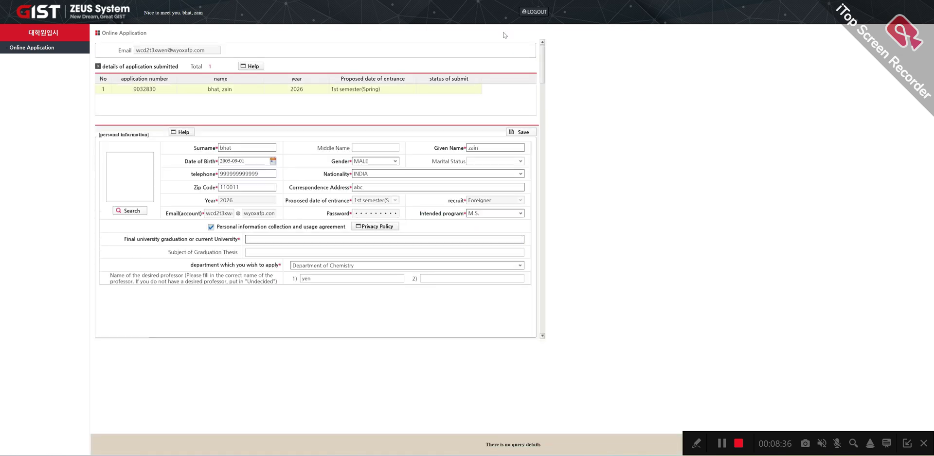
Step: Open the 2026 application and enter 'iit delhi' as the final university
click(341, 92)
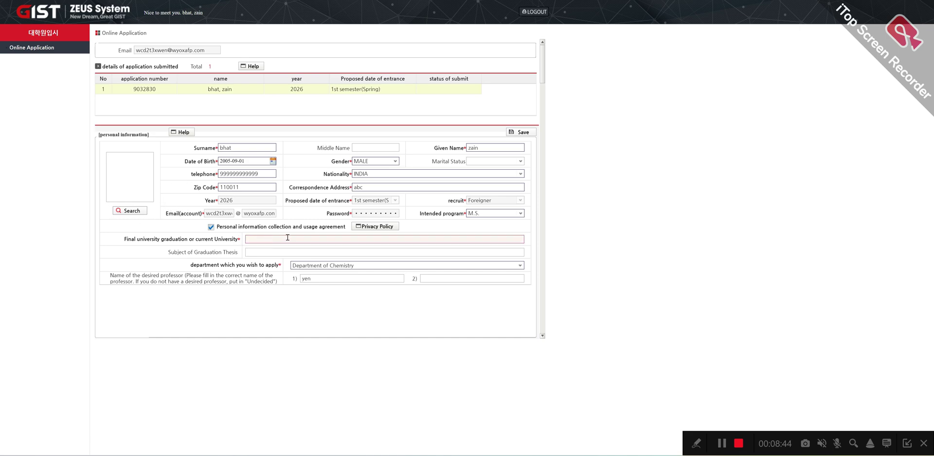
click(311, 241)
text(gist)
drag(269, 239, 230, 242)
key(BackSpace)
text(iit delhi)
Step: Scroll past the application information and review the Korean proficiency options
scroll(317, 281, down, 4)
scroll(316, 281, up, 4)
scroll(227, 128, down, 5)
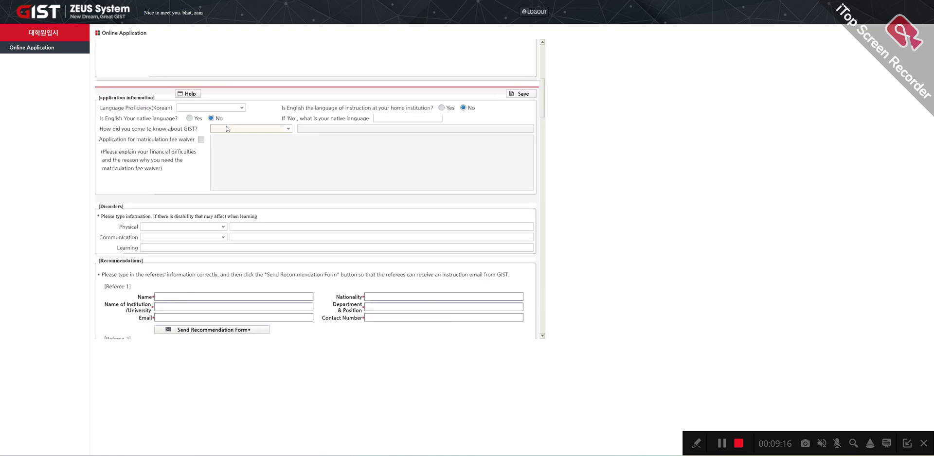
scroll(227, 128, up, 4)
scroll(233, 126, down, 4)
click(231, 107)
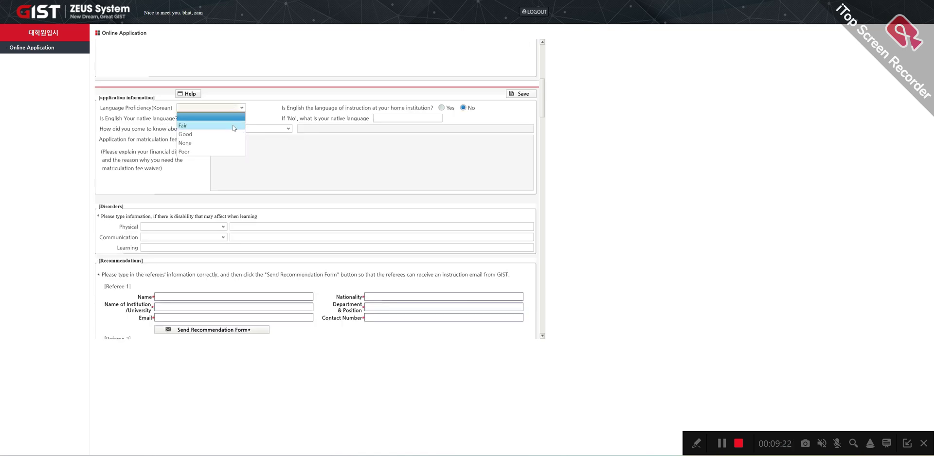
click(266, 95)
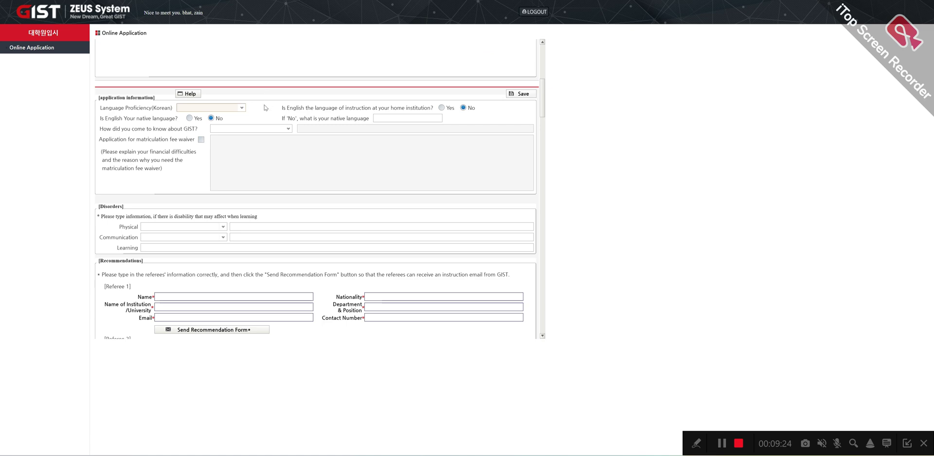
scroll(260, 117, down, 3)
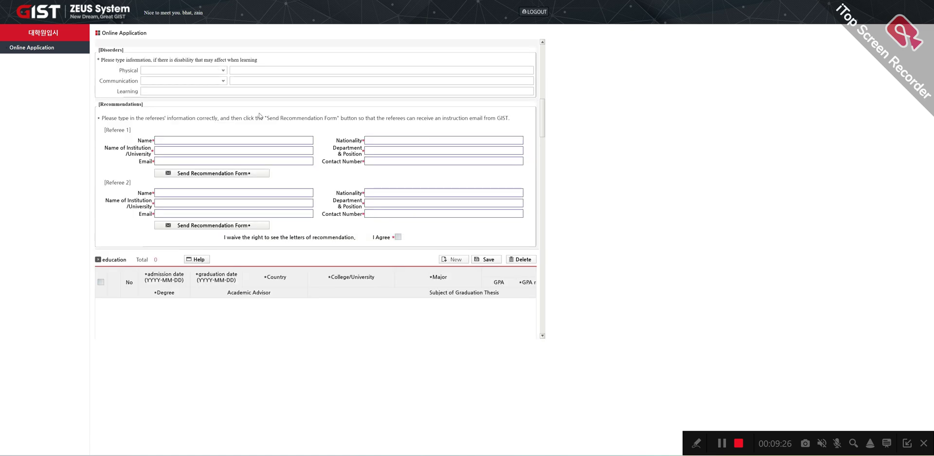
Step: Enter Referee 1's name, nationality and institution 'a'
click(171, 141)
text(gv)
key(Tab)
click(370, 141)
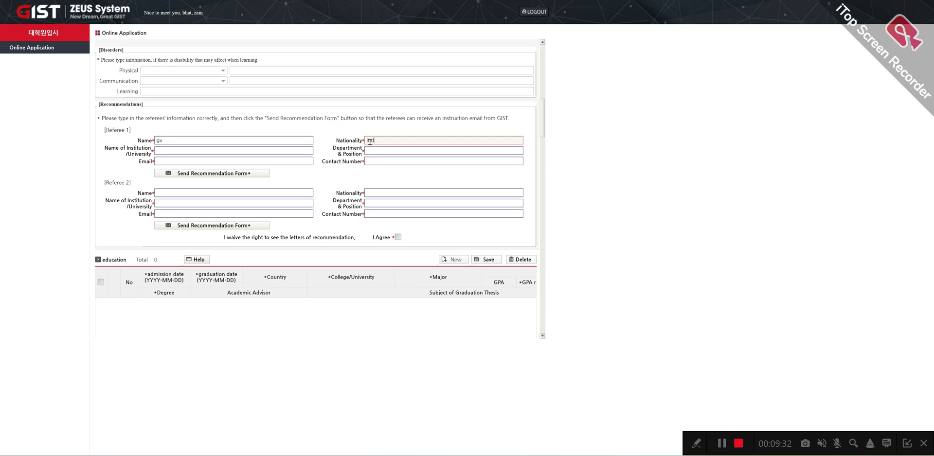
click(249, 153)
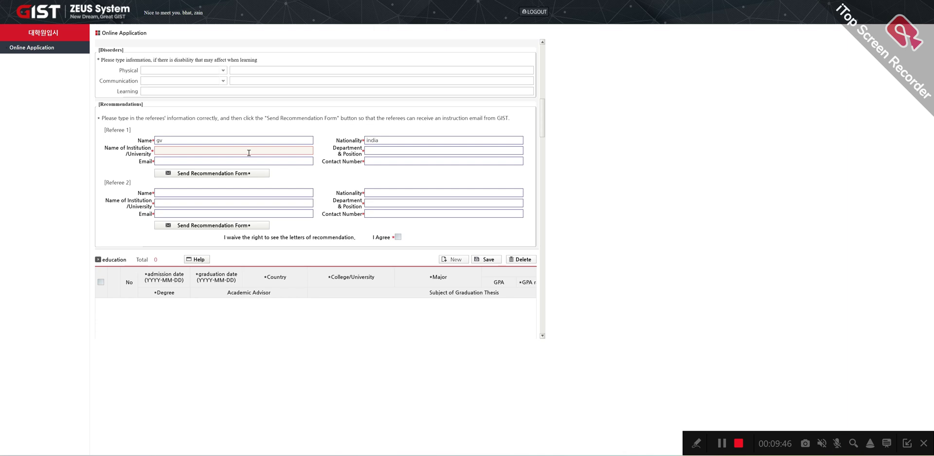
text(abc)
Step: Fill Referee 1's department 'abc', a temporary-mail email address and a contact number
click(371, 153)
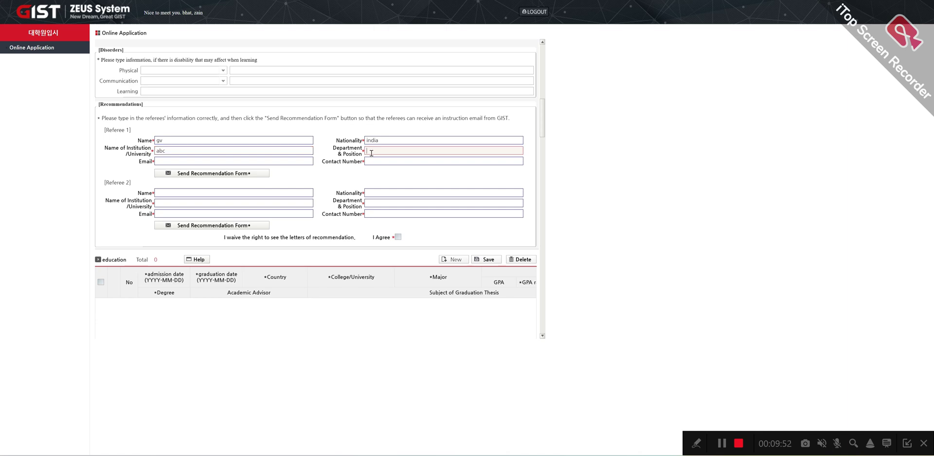
text(abc)
click(206, 161)
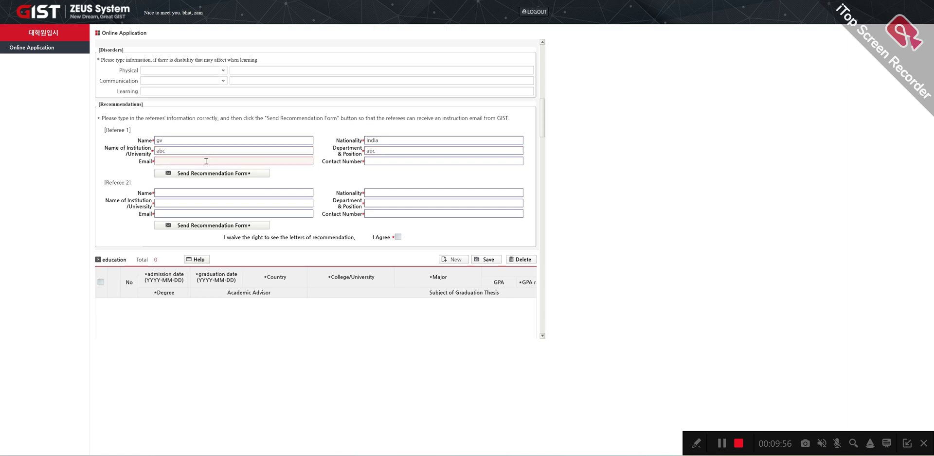
text(@wyoxafp.com)
click(158, 161)
text(gygygg)
click(373, 163)
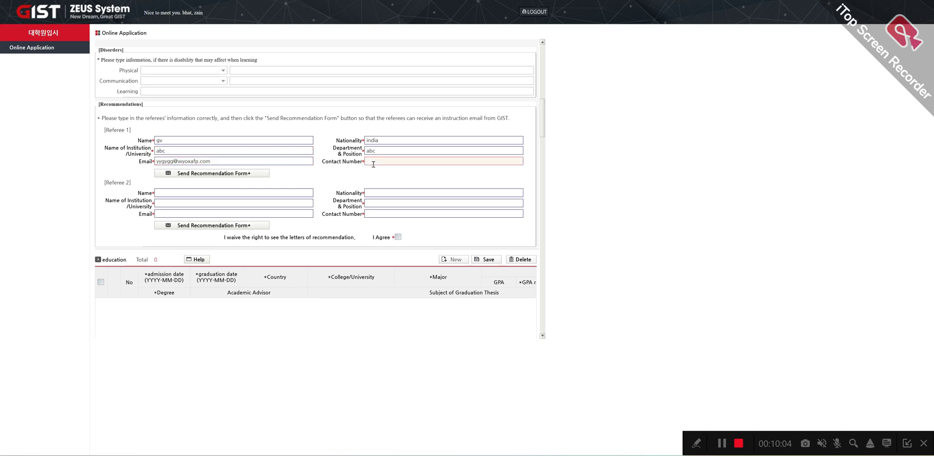
text(98989898989)
Step: Send Referee 1 the recommendation request and try saving, dismissing the missing native-language warning
click(229, 174)
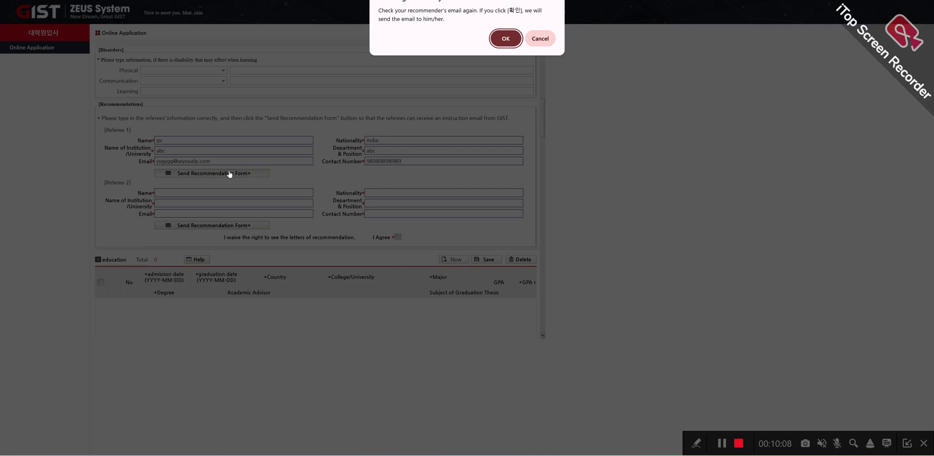
click(506, 39)
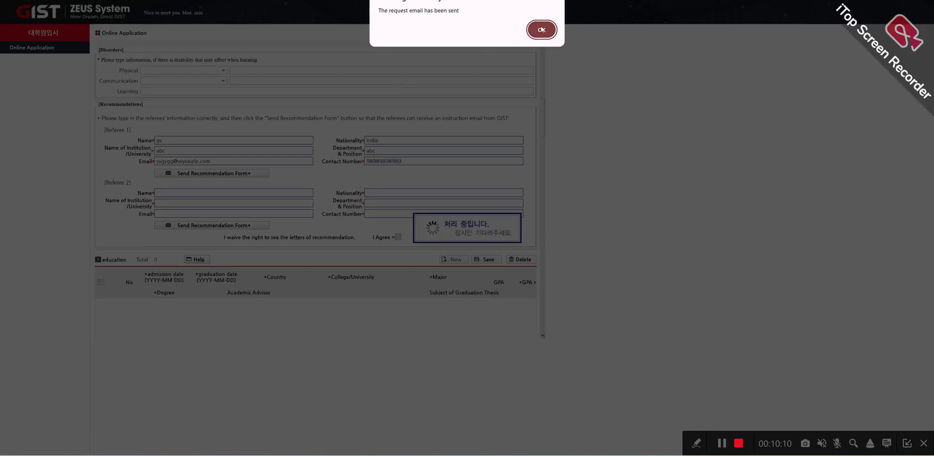
click(539, 28)
click(506, 26)
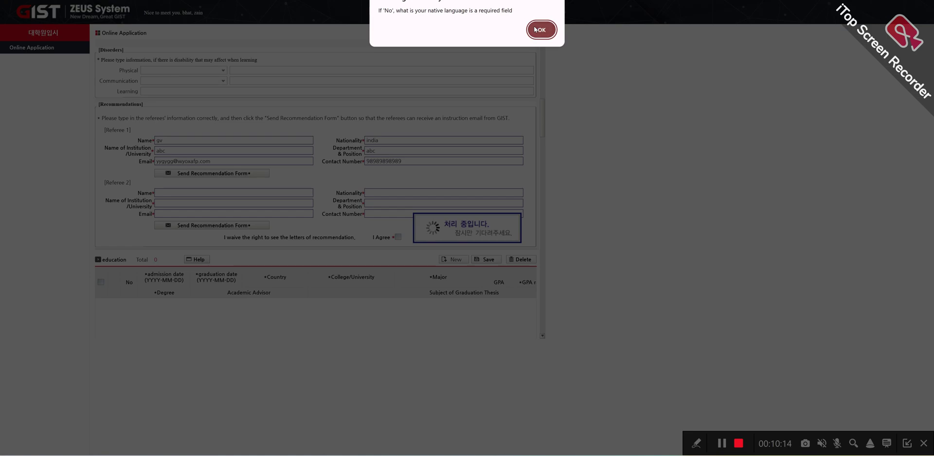
click(536, 29)
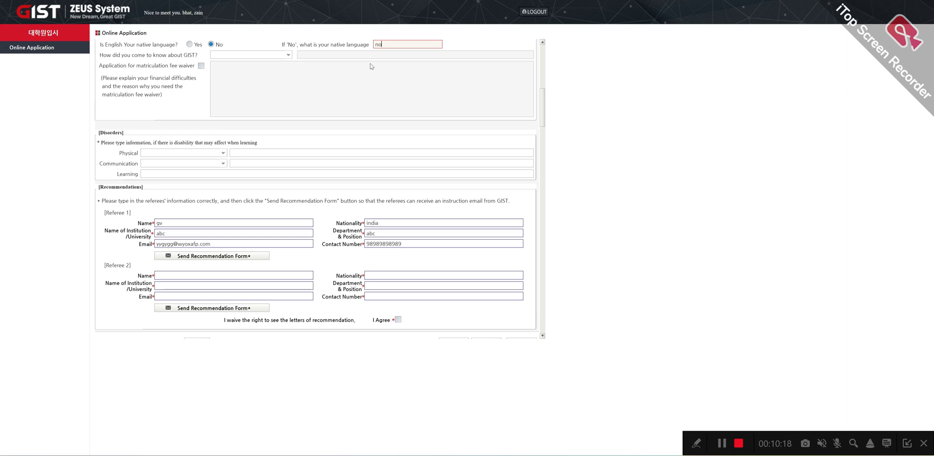
scroll(235, 184, down, 2)
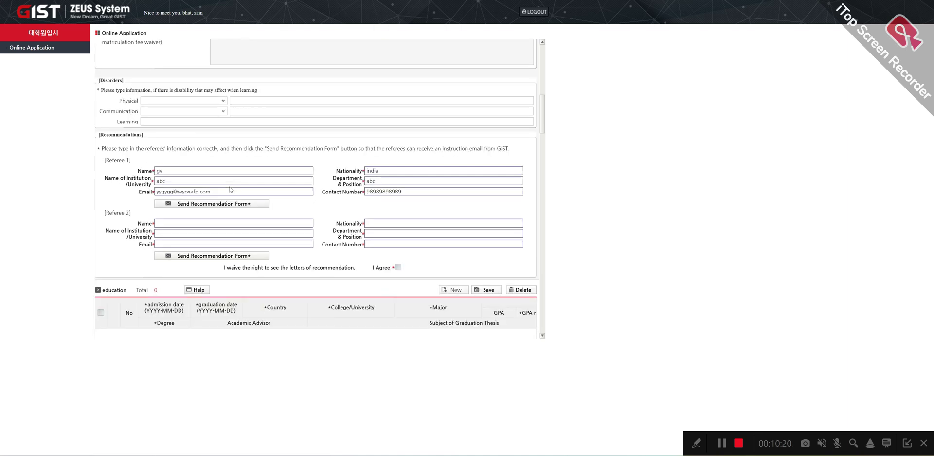
Step: Fill Referee 2's nationality 'india', institution 'uhuh' and department 'gyvtg'
click(226, 171)
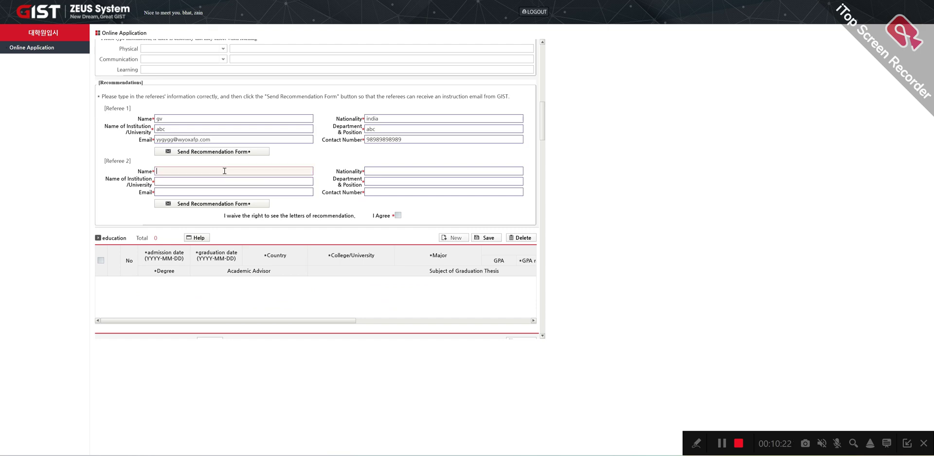
click(394, 169)
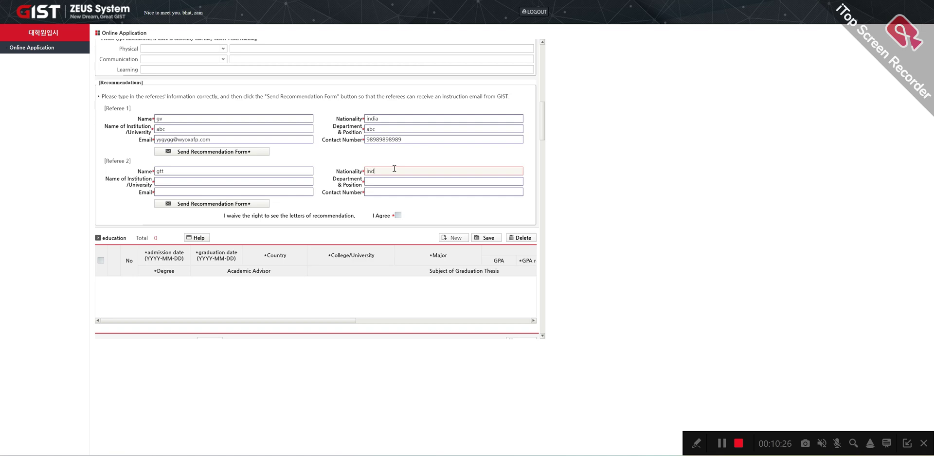
text(india)
click(234, 181)
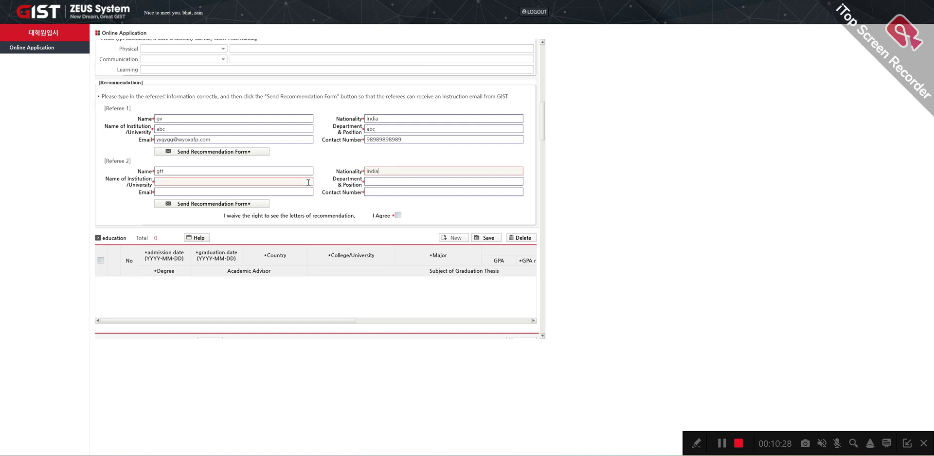
text(uhuh)
click(504, 180)
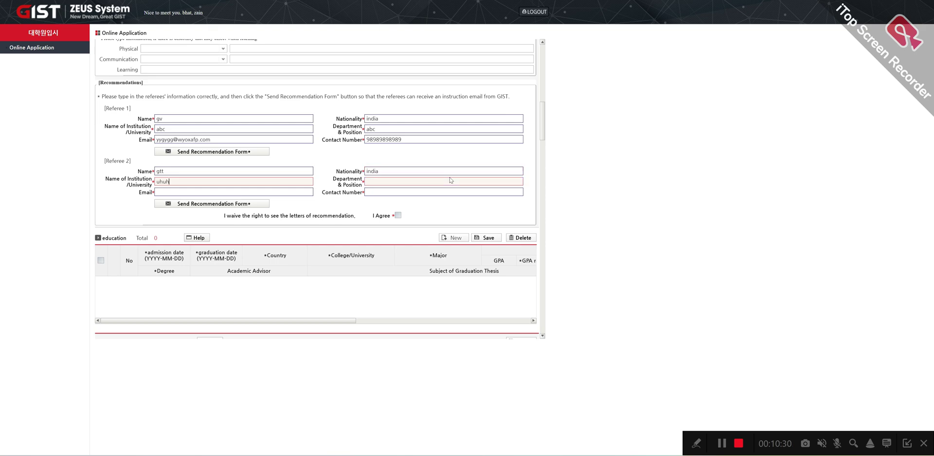
text(gyvtg)
Step: Add Referee 2's email and contact number and send the recommendation request
click(165, 193)
text(uy7fty7fy)
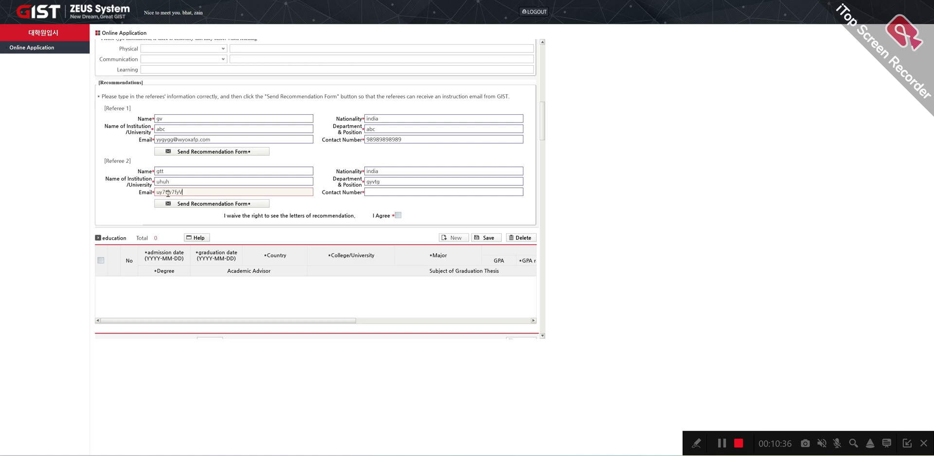
text(V@fgfvfgv.in)
click(377, 193)
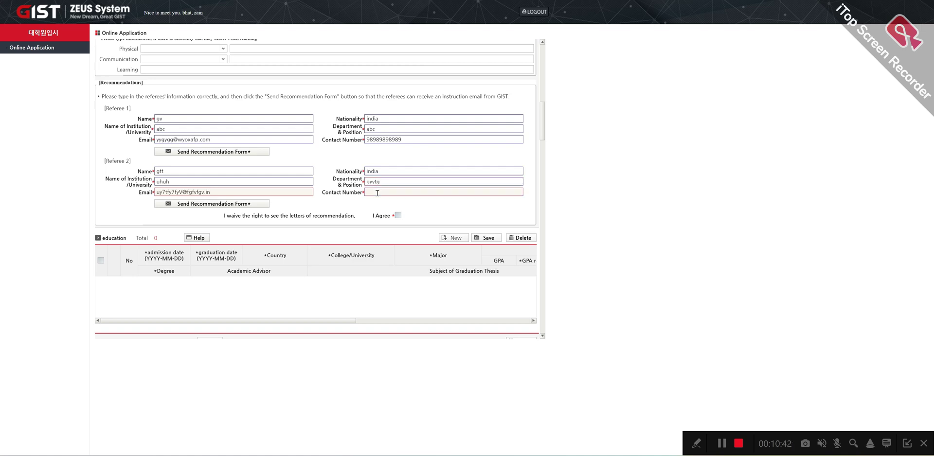
text(9999999999)
click(260, 205)
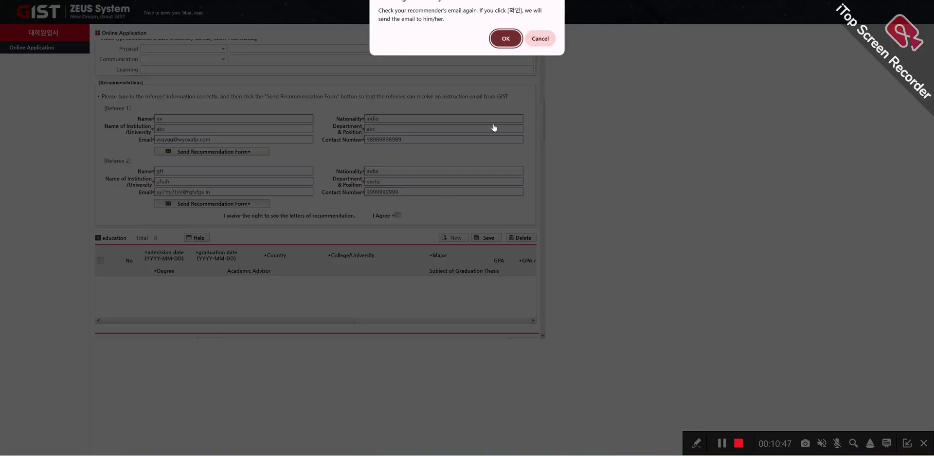
click(509, 44)
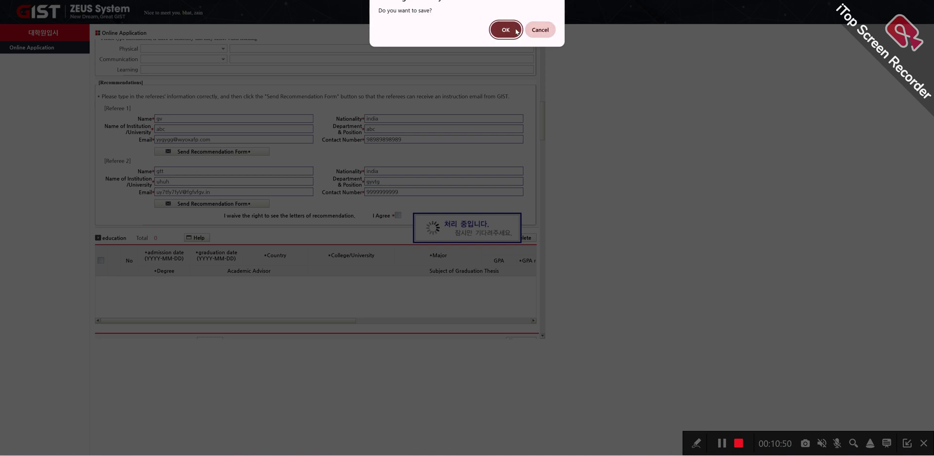
click(515, 30)
Step: Dismiss the required-field alert and add a blank row to the education table
click(537, 31)
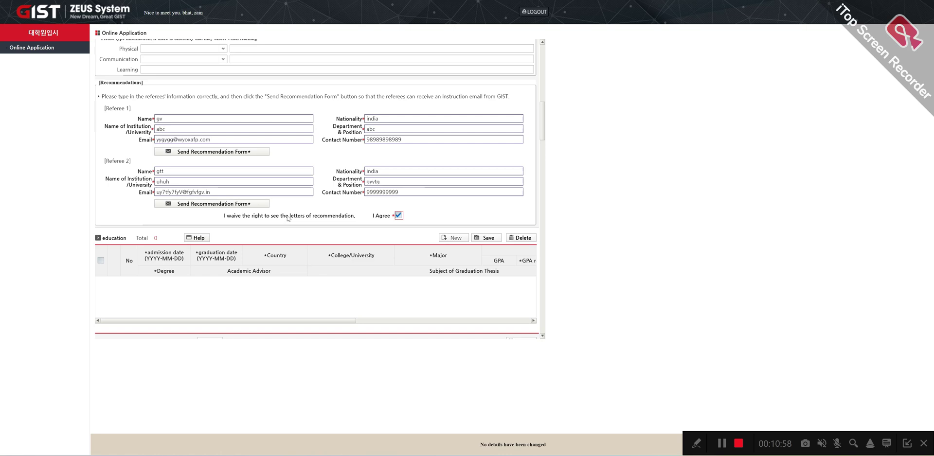
scroll(215, 225, down, 1)
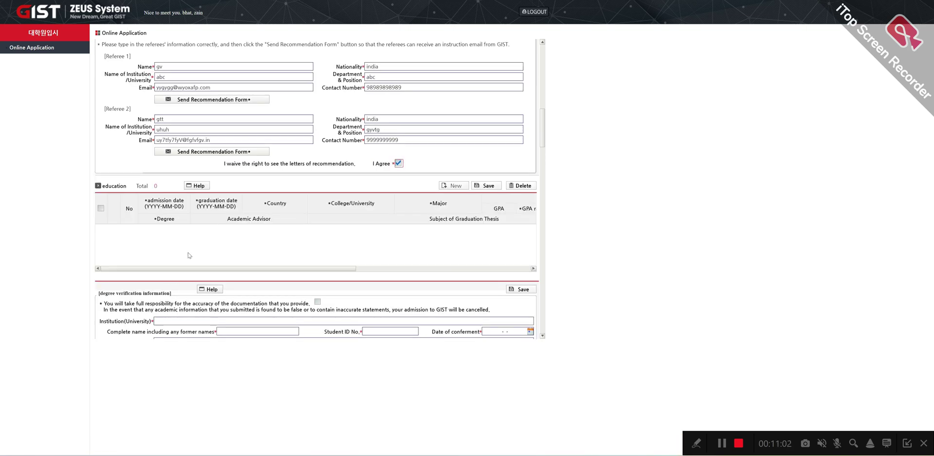
click(458, 187)
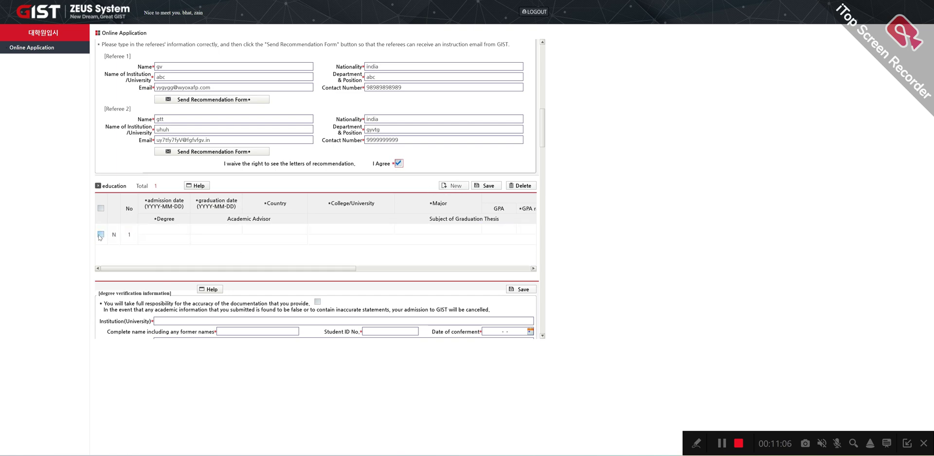
Step: Set the education row's admission date to 2020-09-01 via the calendar
click(100, 235)
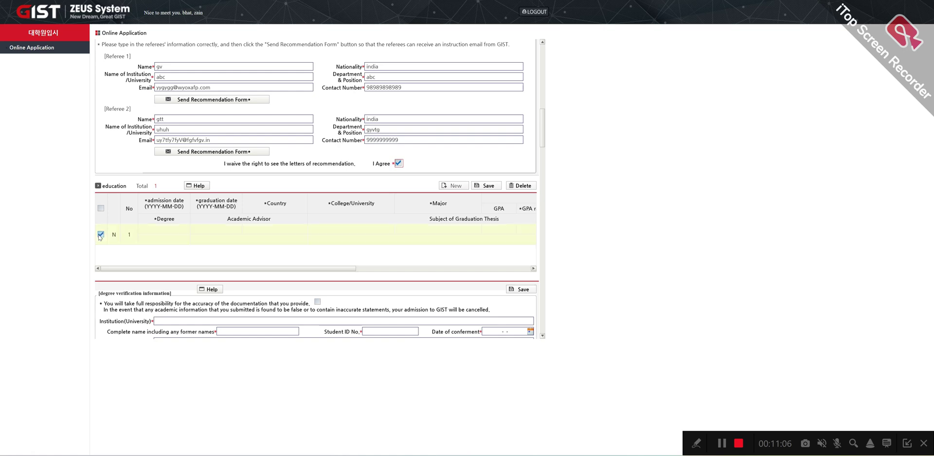
click(157, 232)
click(170, 227)
click(185, 230)
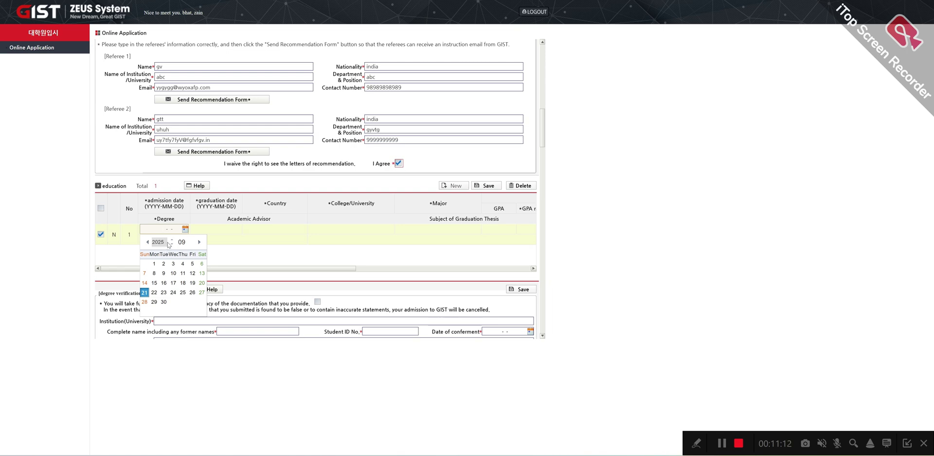
click(172, 240)
click(171, 240)
click(172, 239)
click(172, 240)
click(171, 245)
click(172, 245)
click(172, 245)
click(172, 244)
click(172, 245)
click(172, 245)
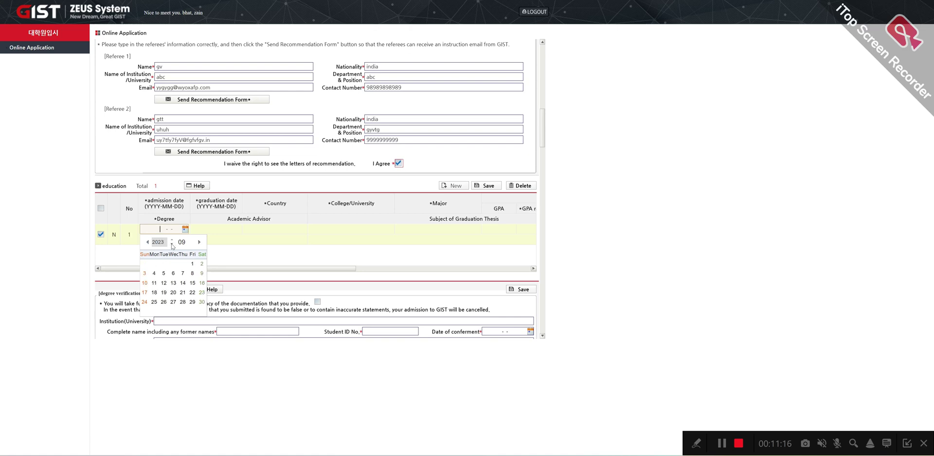
click(171, 245)
click(172, 245)
click(172, 244)
click(172, 245)
click(172, 245)
click(172, 240)
click(173, 241)
click(164, 264)
Step: Set the graduation date to 2025-08-01
click(224, 230)
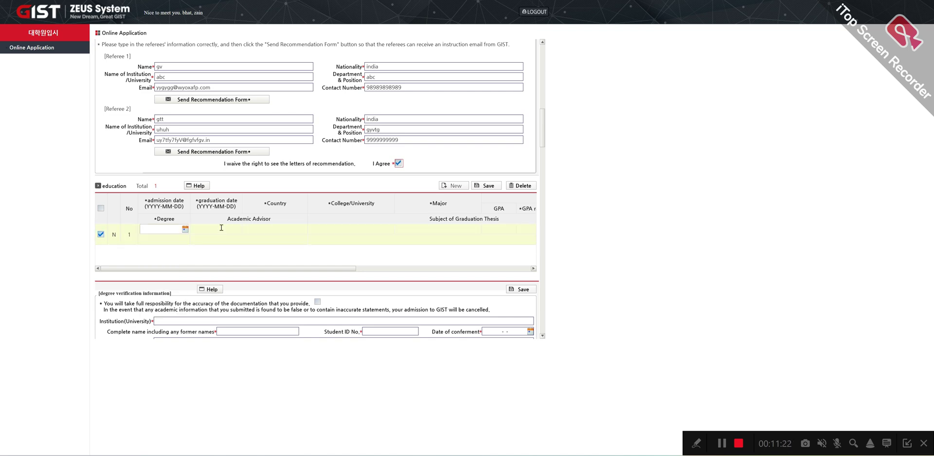
click(237, 229)
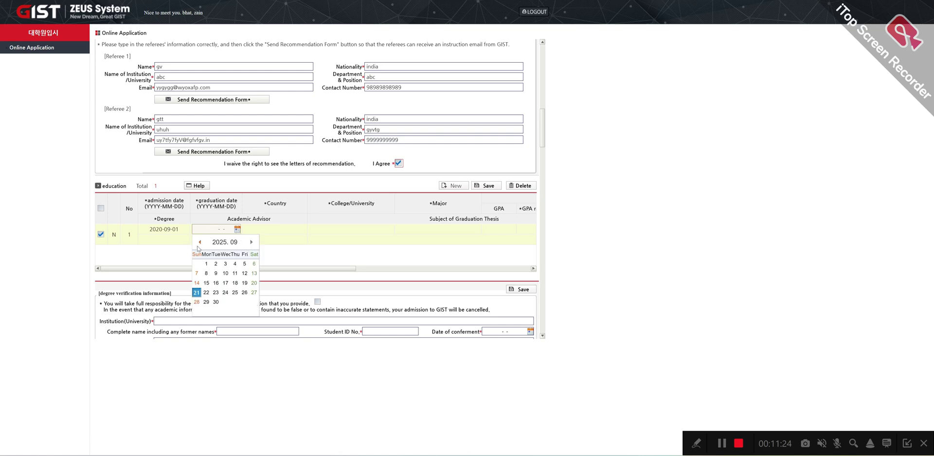
click(244, 264)
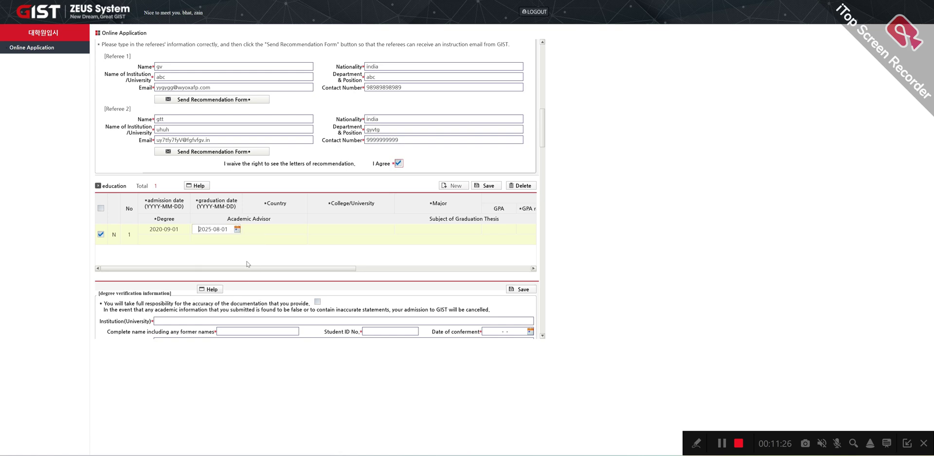
Step: Enter country india, college and major 'abc', and GPA 4.85 on a 5.0 scale
click(269, 232)
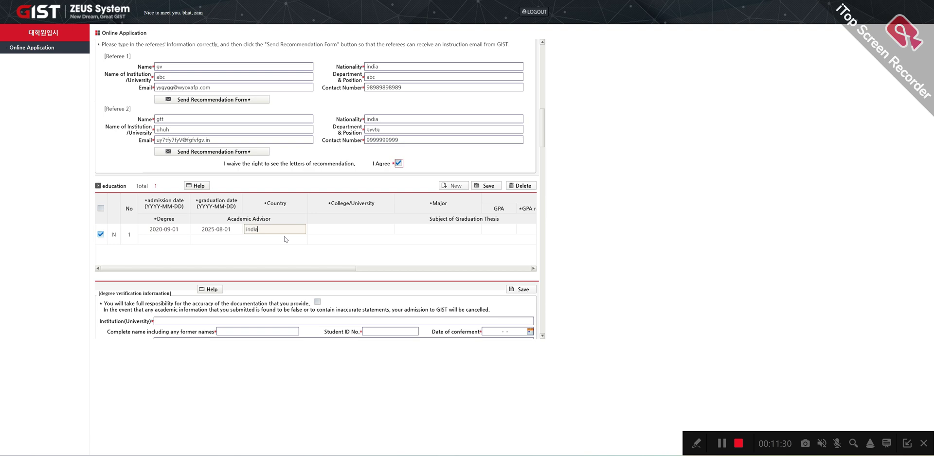
click(338, 225)
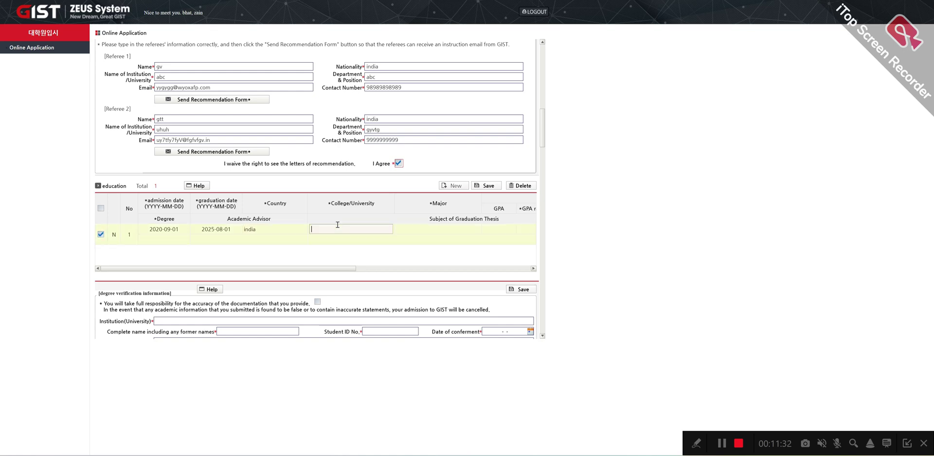
text(abc)
click(416, 229)
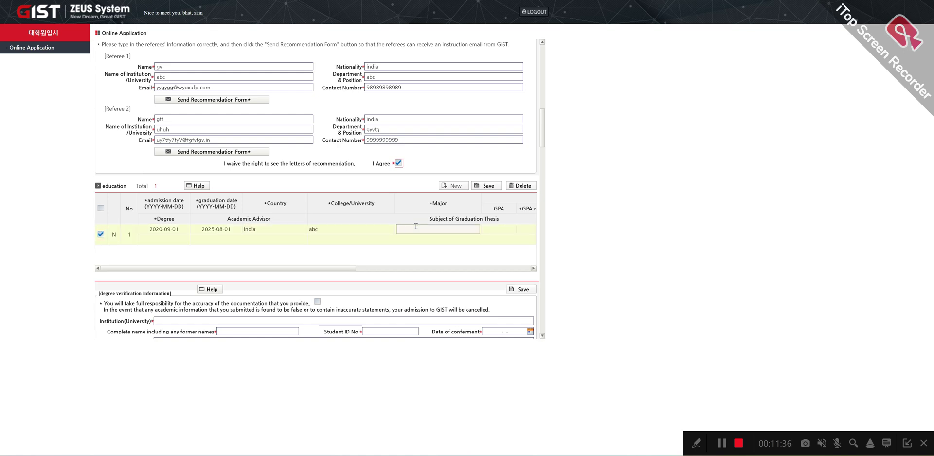
text(abc)
click(501, 230)
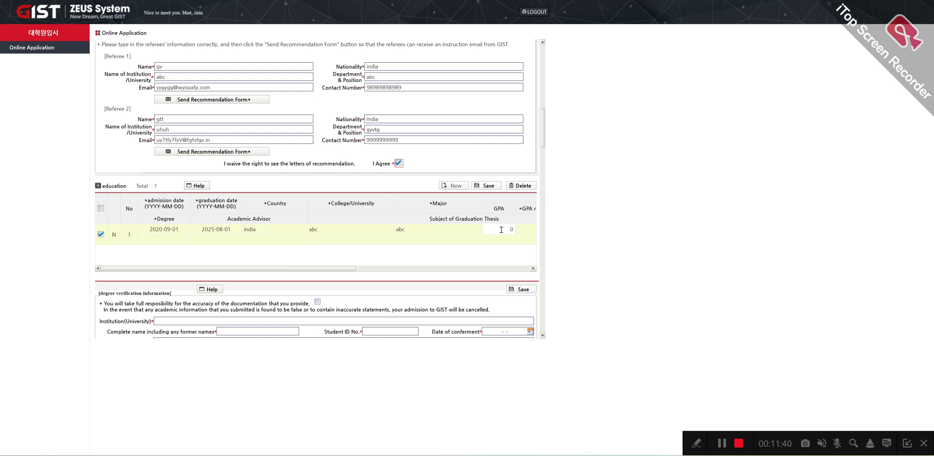
text(4.85)
click(528, 230)
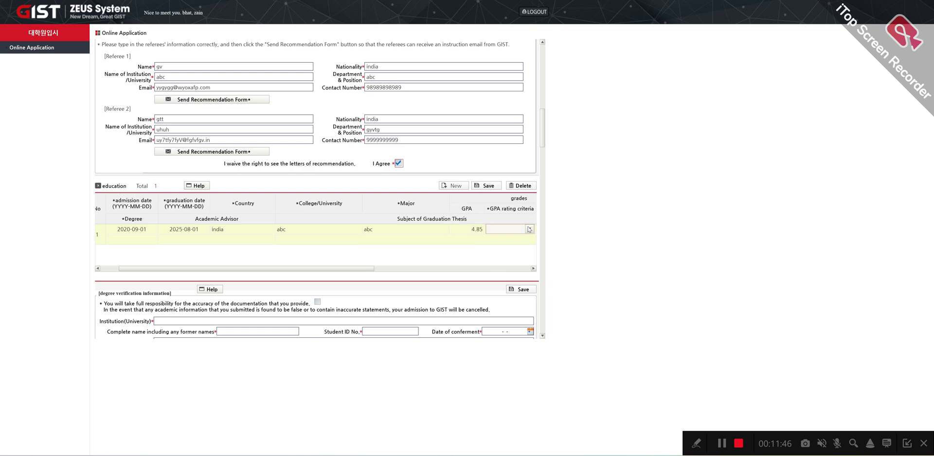
click(529, 229)
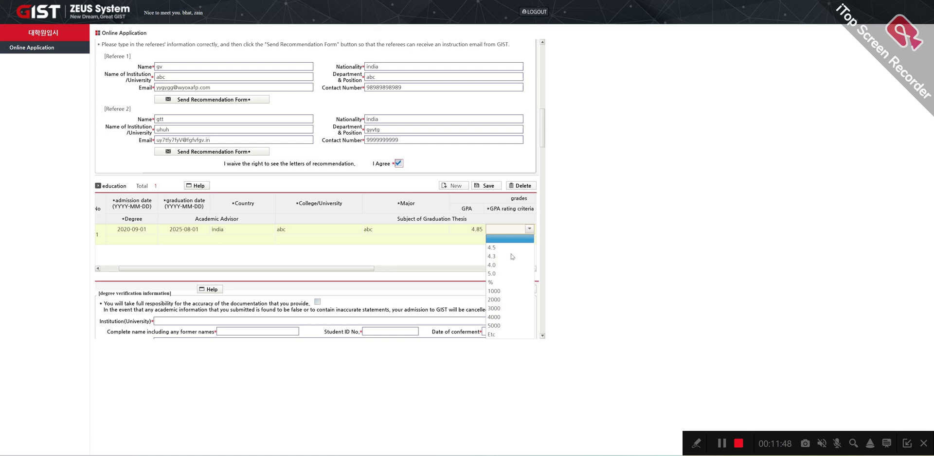
click(493, 274)
click(201, 251)
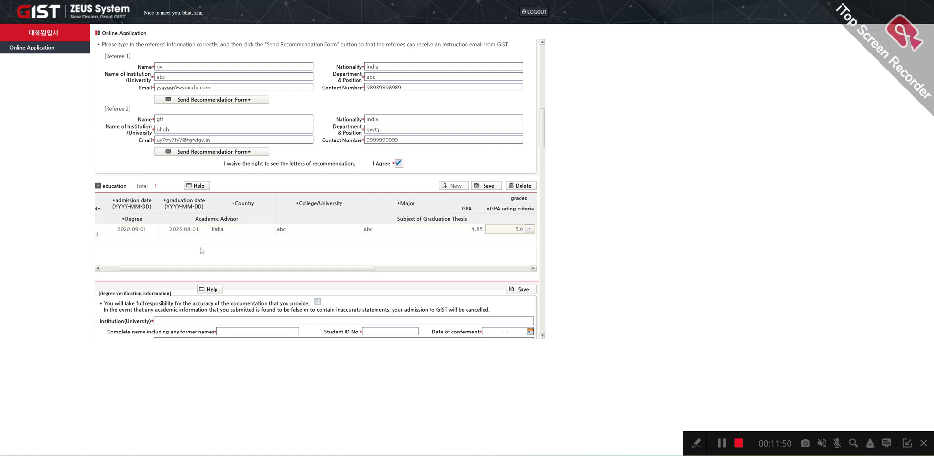
drag(181, 269, 163, 269)
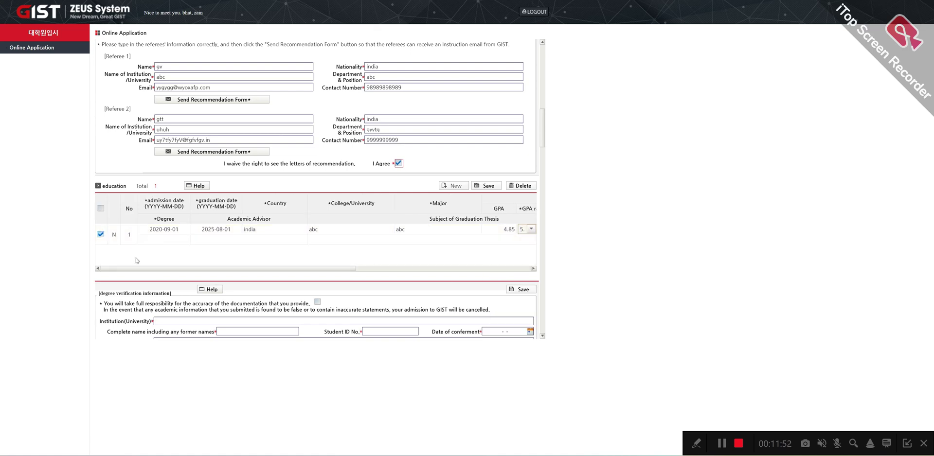
Step: Attempt to save the education entry and dismiss the required-field alert
click(487, 187)
click(515, 35)
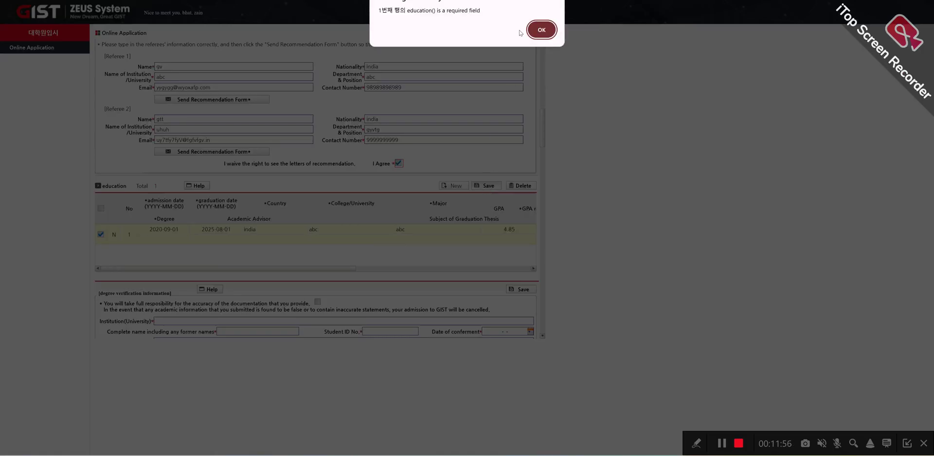
click(545, 32)
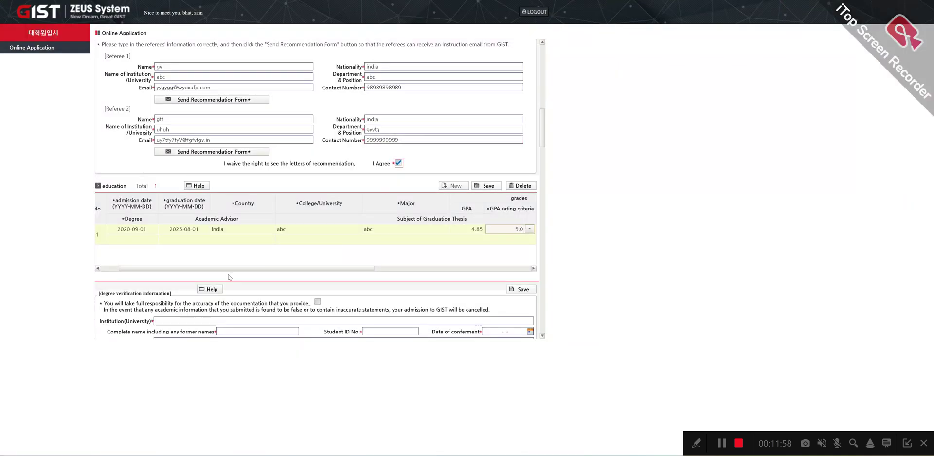
drag(231, 271, 419, 272)
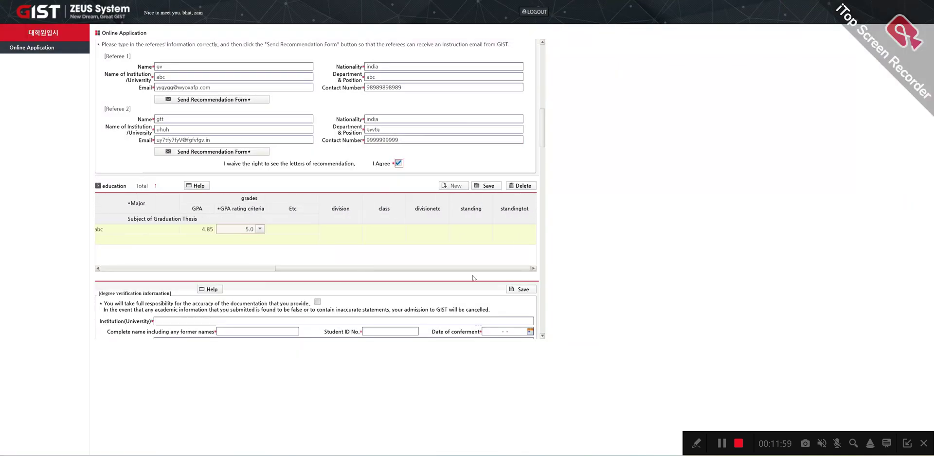
Step: Fill the row's division, class, divisionetc, standing and standingtot fields with 1
click(349, 234)
text(1)
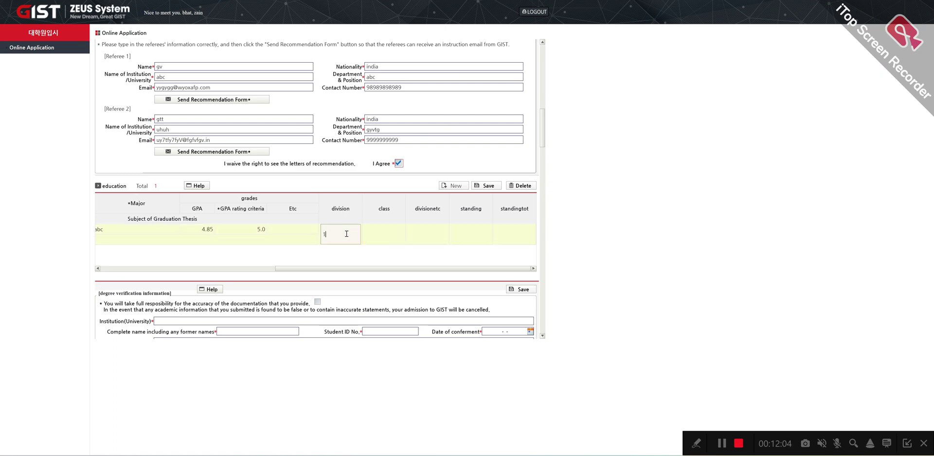
click(384, 234)
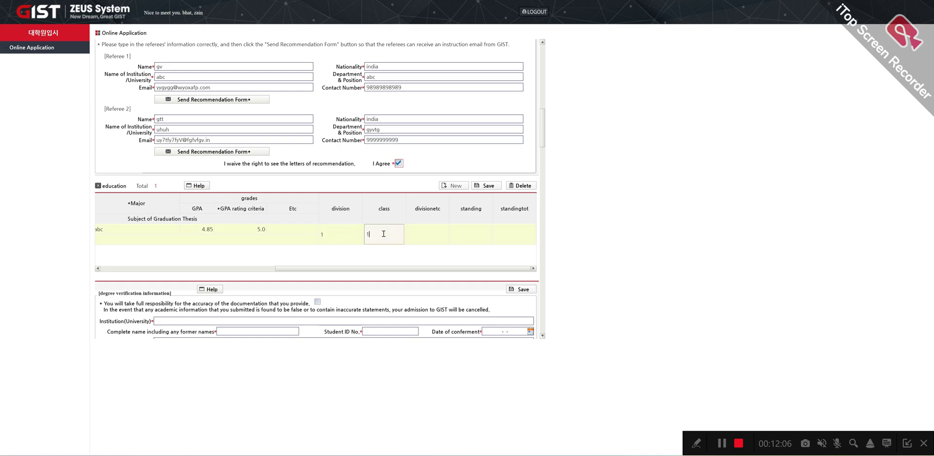
click(433, 234)
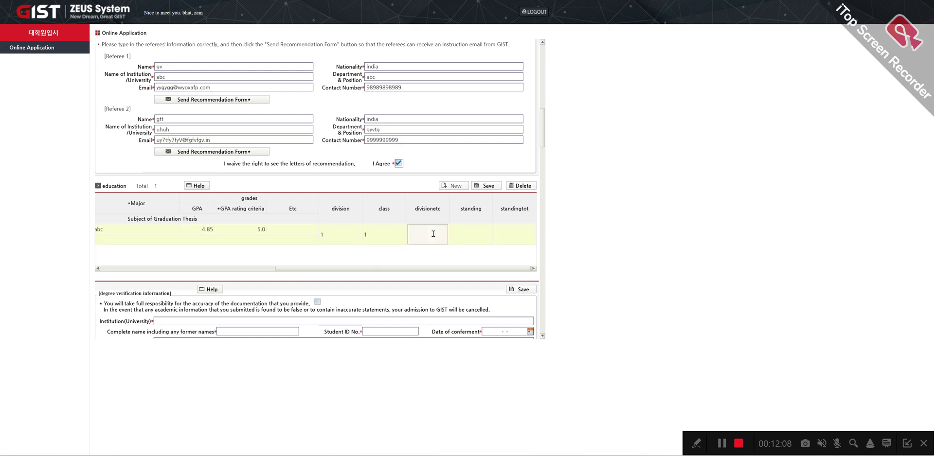
click(480, 228)
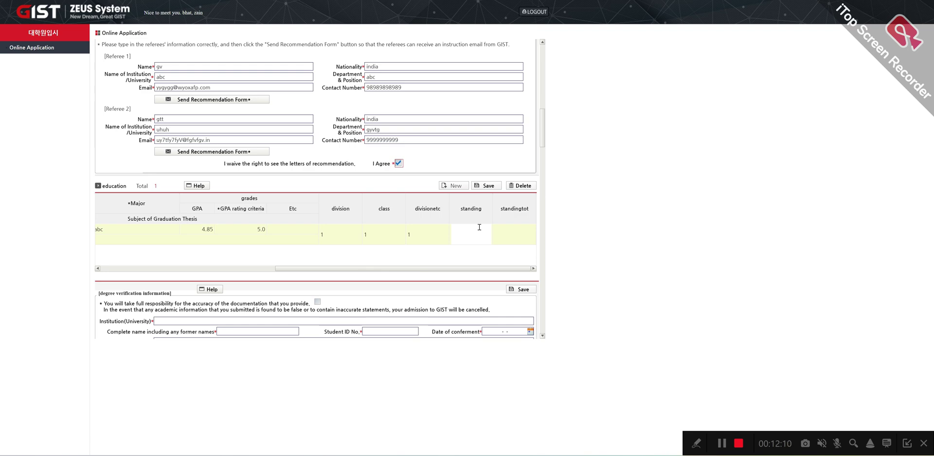
text(1)
click(524, 235)
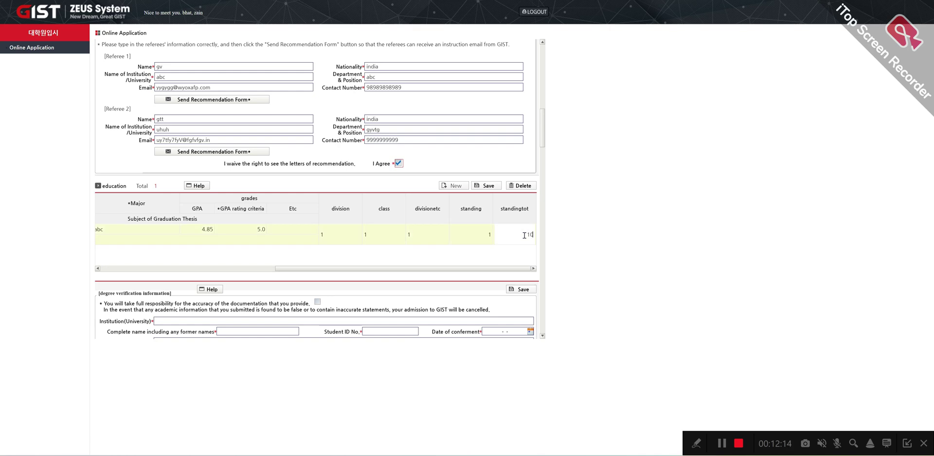
drag(364, 269, 133, 267)
click(154, 246)
click(161, 242)
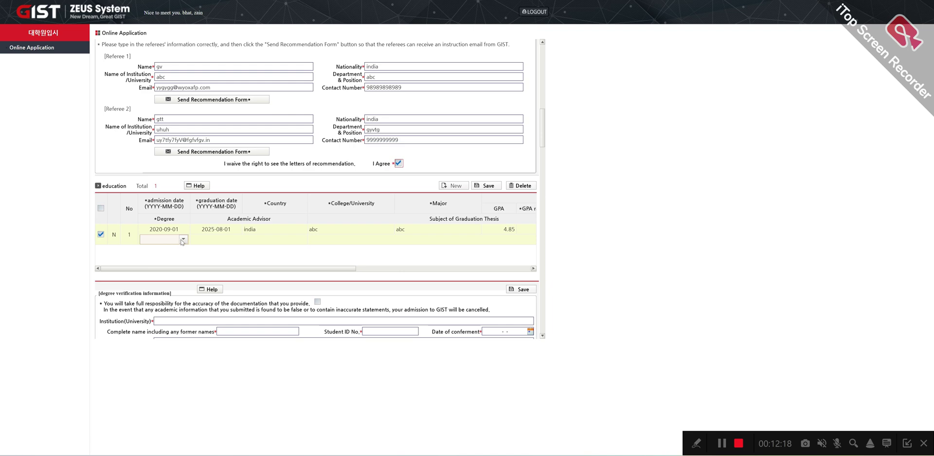
Step: Set degree B.S, academic advisor 'abc' and graduation thesis subject 'chemistry'
click(183, 240)
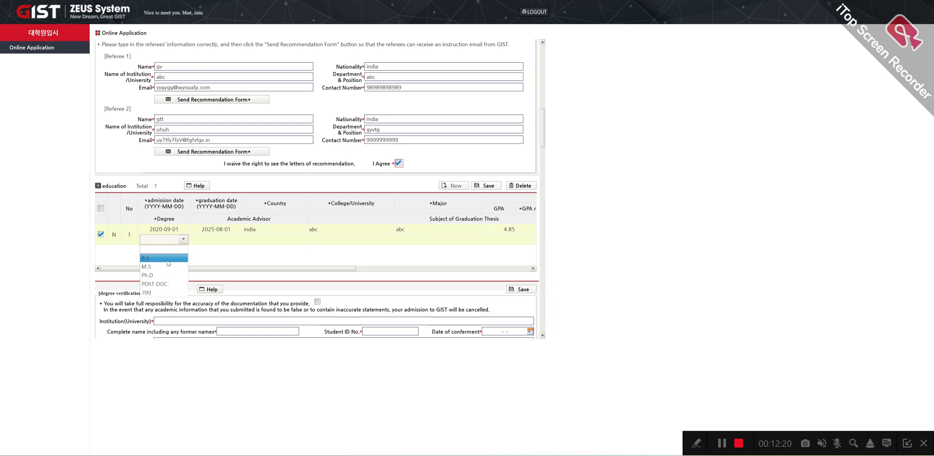
click(146, 258)
click(225, 242)
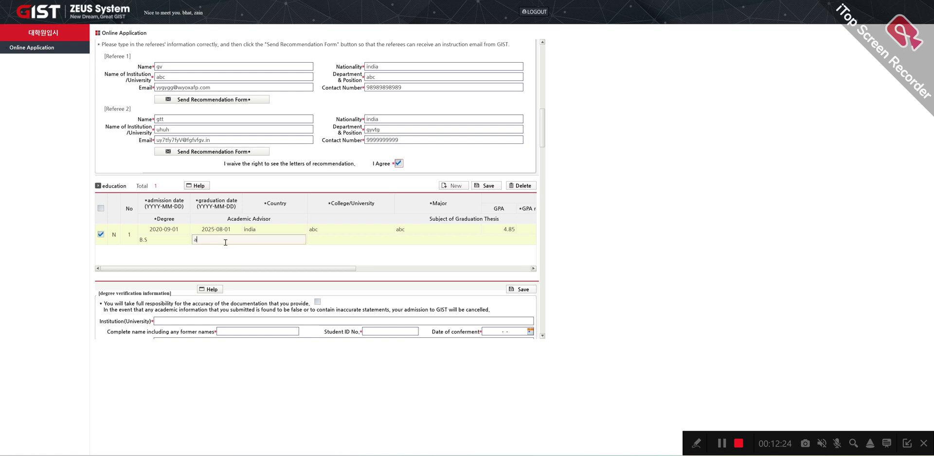
click(342, 240)
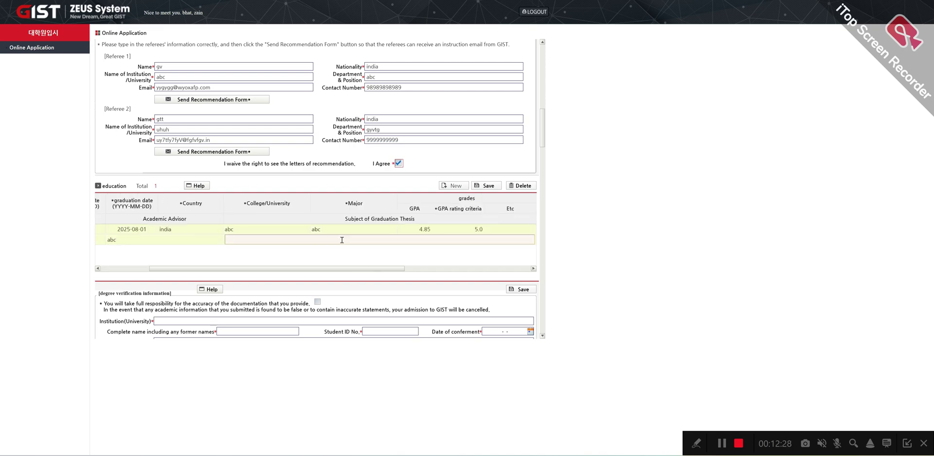
text(chemistry)
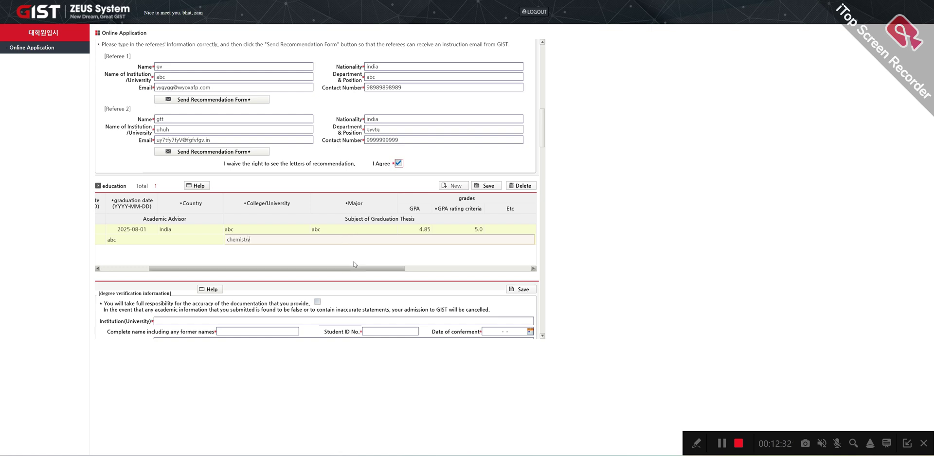
Step: Save the education row and decline Chrome's password-saving prompt
click(485, 185)
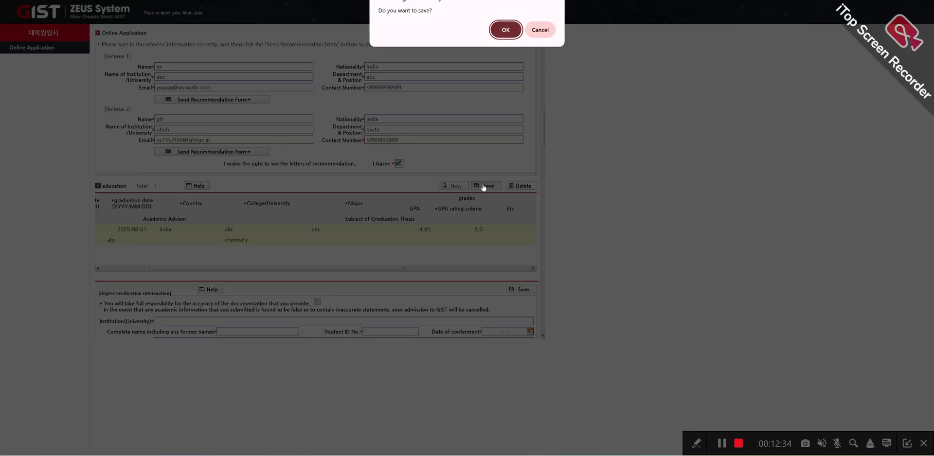
click(501, 29)
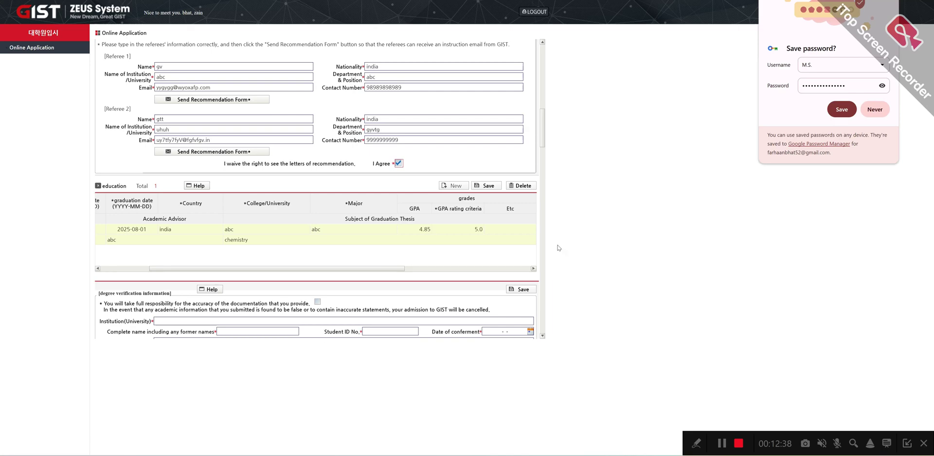
click(874, 110)
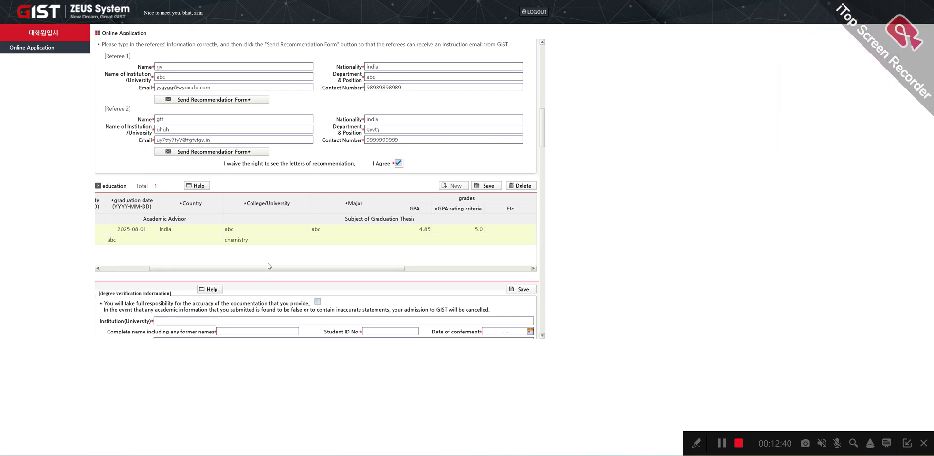
drag(269, 266, 126, 269)
Step: Accept responsibility and enter institution 'abc', the complete name and a student ID
scroll(164, 304, down, 1)
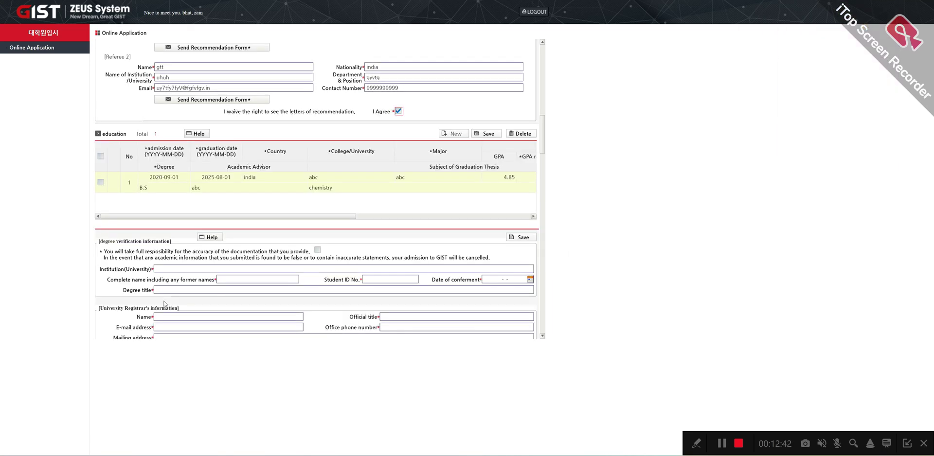
scroll(265, 195, down, 1)
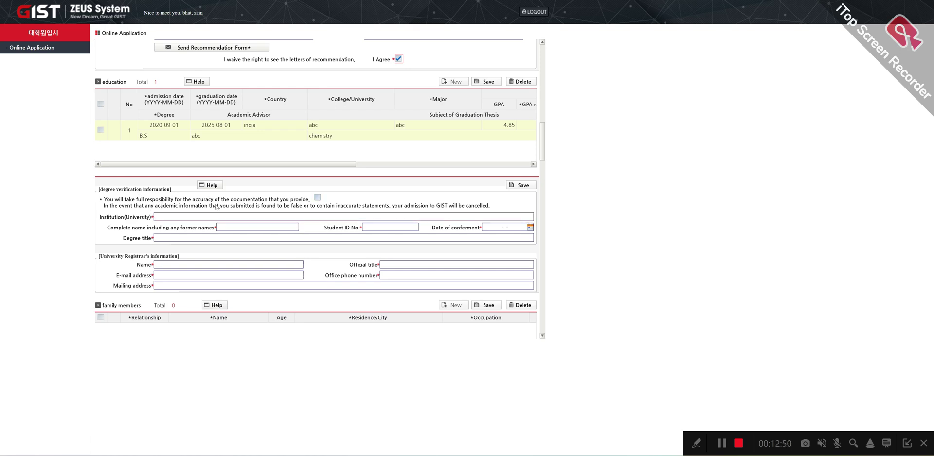
click(318, 197)
click(197, 218)
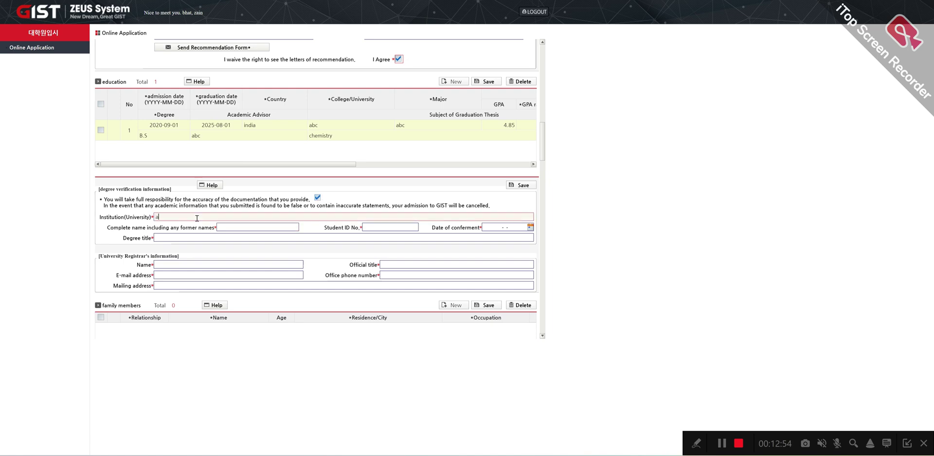
click(249, 226)
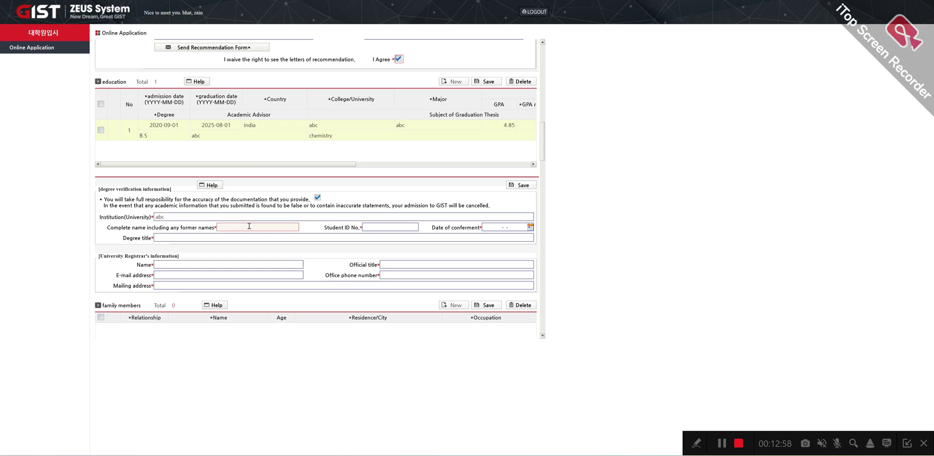
click(390, 227)
text(88888)
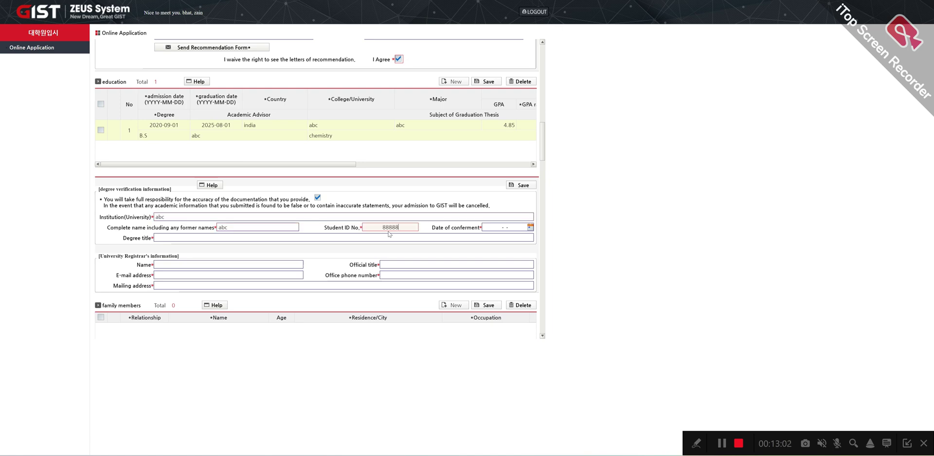
text(88888)
Step: Set the conferment date to 2025-08-01 and the degree title to 'bsc'
click(527, 229)
click(531, 228)
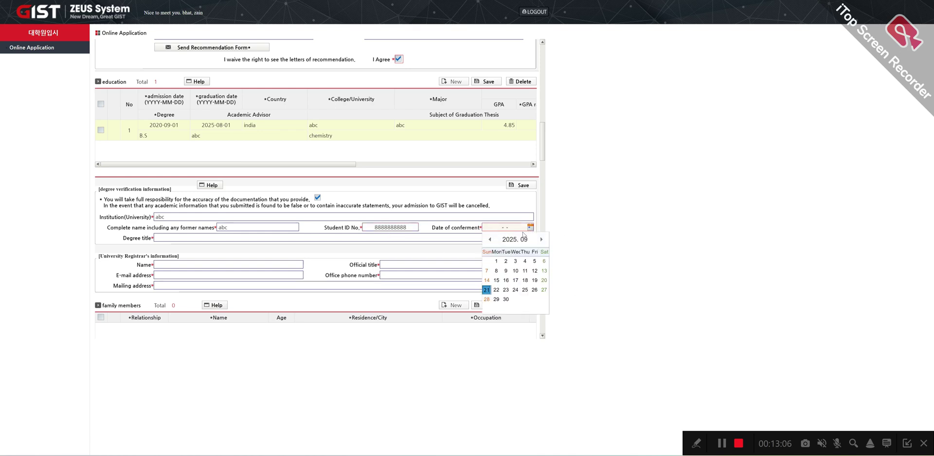
click(490, 239)
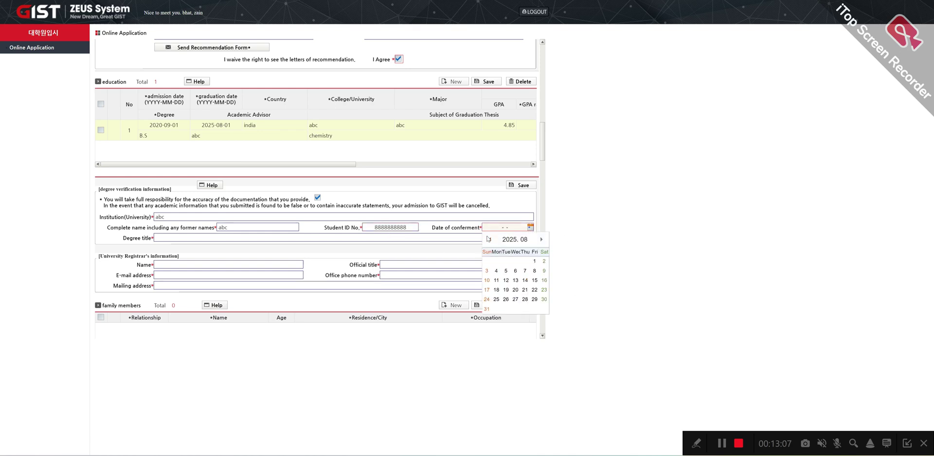
click(534, 261)
click(162, 238)
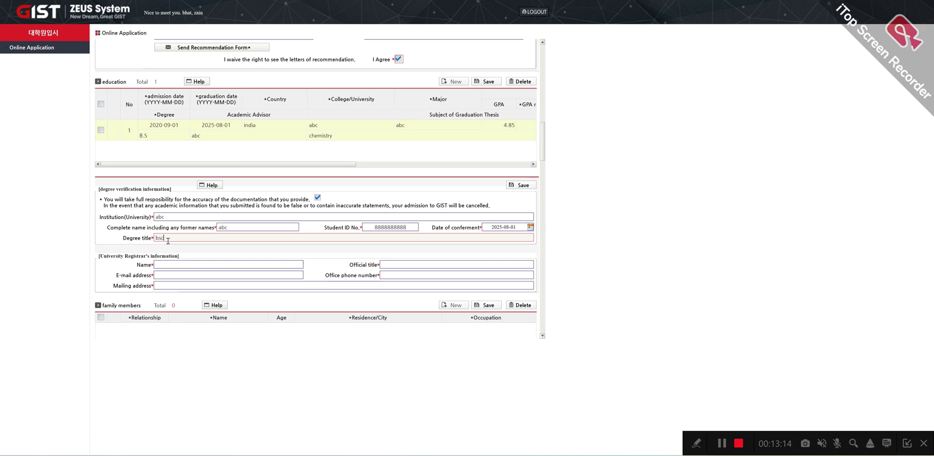
scroll(168, 241, down, 2)
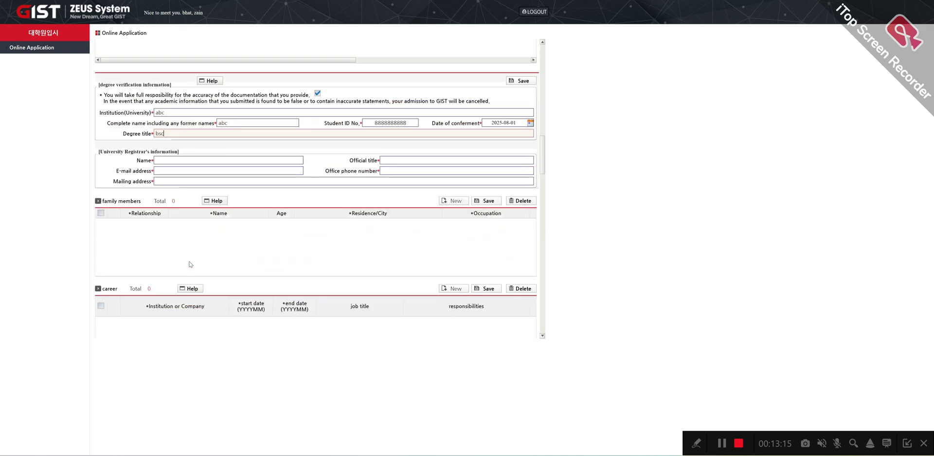
Step: Enter the registrar's name, official title prof, e-mail address, office phone number and mailing address
click(168, 159)
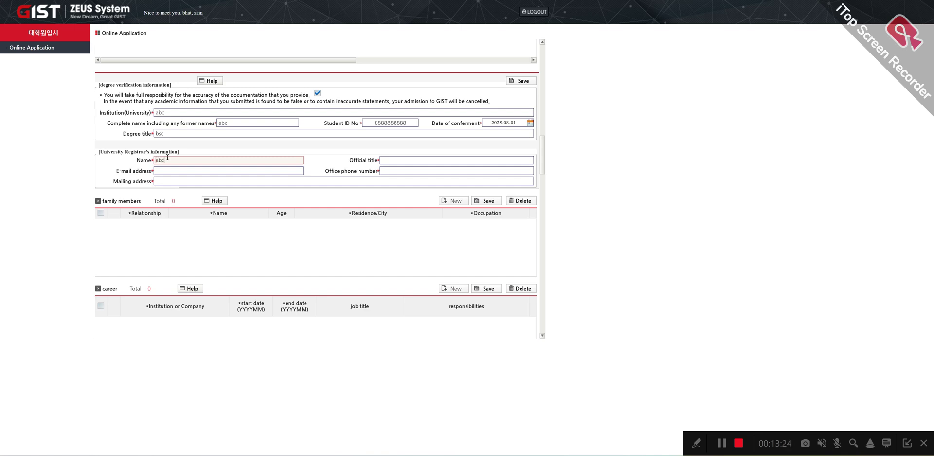
click(392, 159)
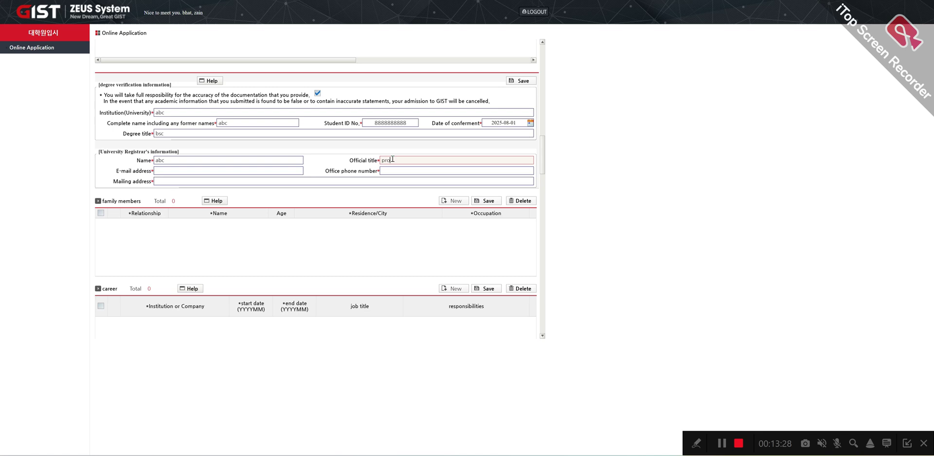
click(194, 170)
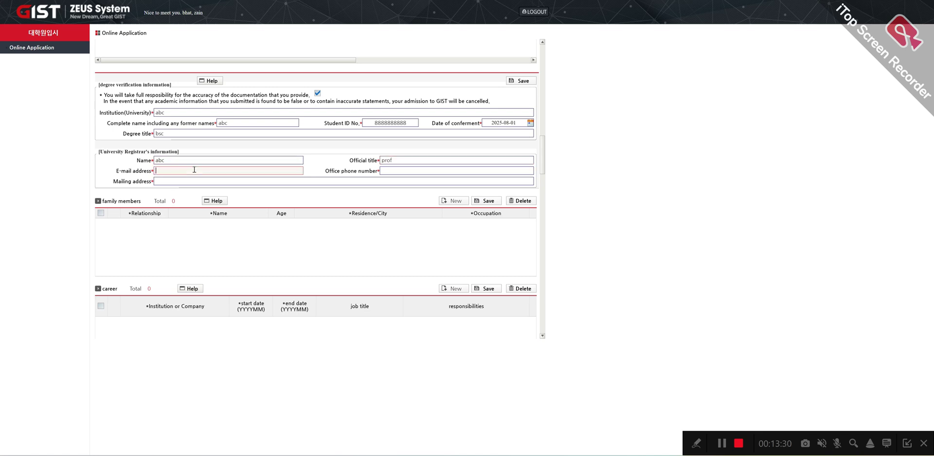
text(ed5dvb5@ygvgyg6fv6.in)
click(427, 172)
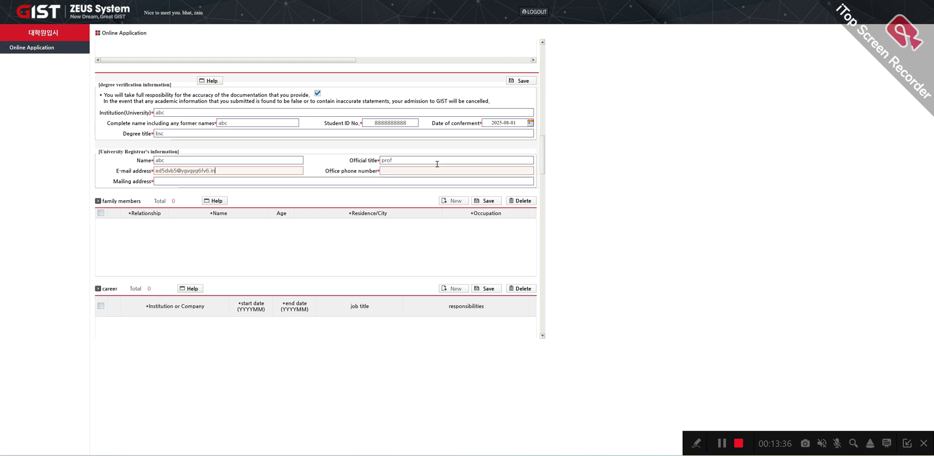
text(9999999999)
click(213, 182)
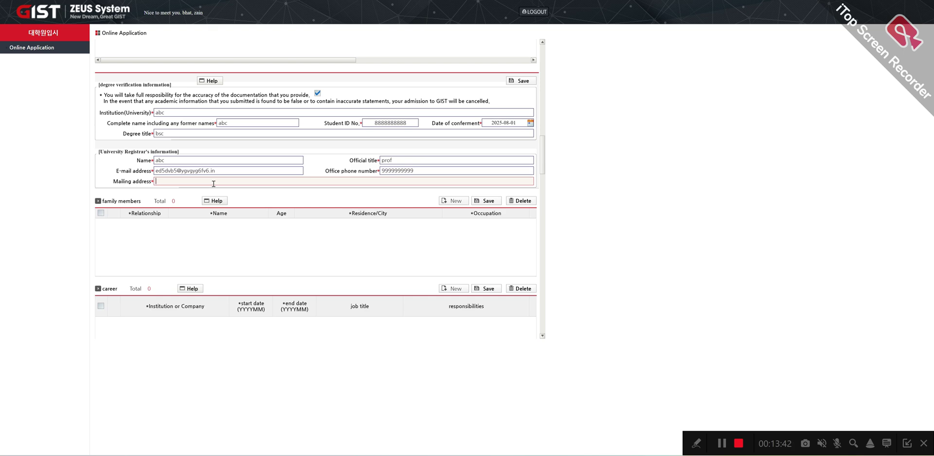
text(tdctvb ftdtf)
scroll(317, 191, down, 1)
scroll(368, 186, down, 1)
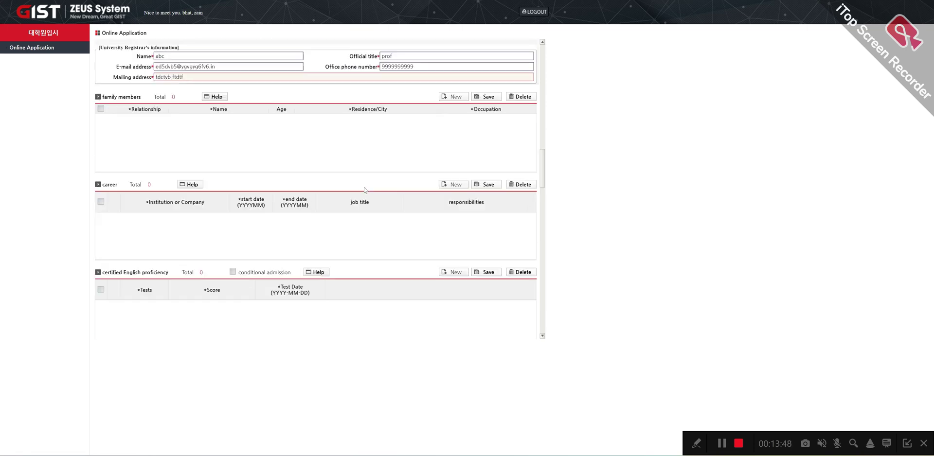
scroll(365, 190, down, 2)
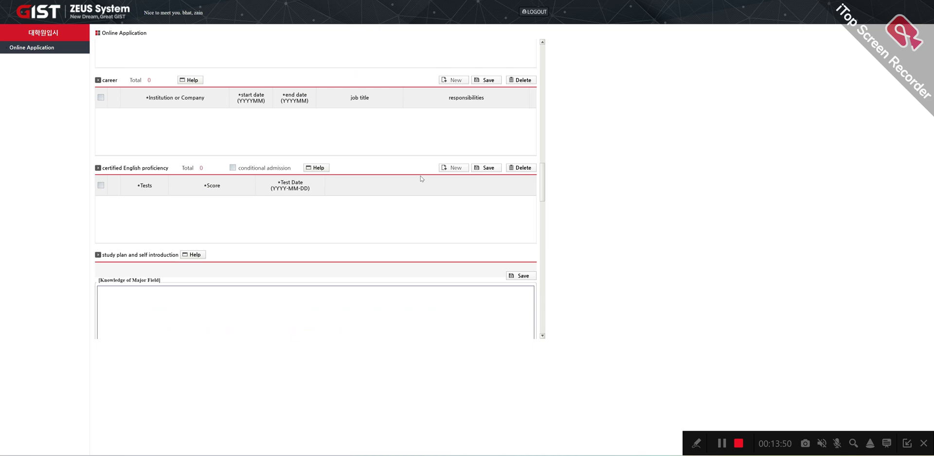
scroll(396, 184, down, 2)
Step: Type placeholder answers into Knowledge of Major Field and Reason for Study in Korea
click(262, 218)
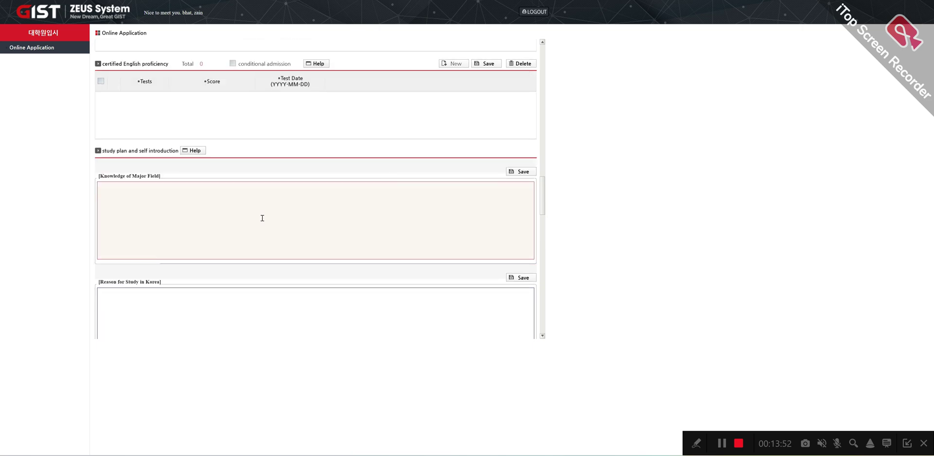
text(uyih8j8y7nm 7g7g7mn)
scroll(262, 218, down, 1)
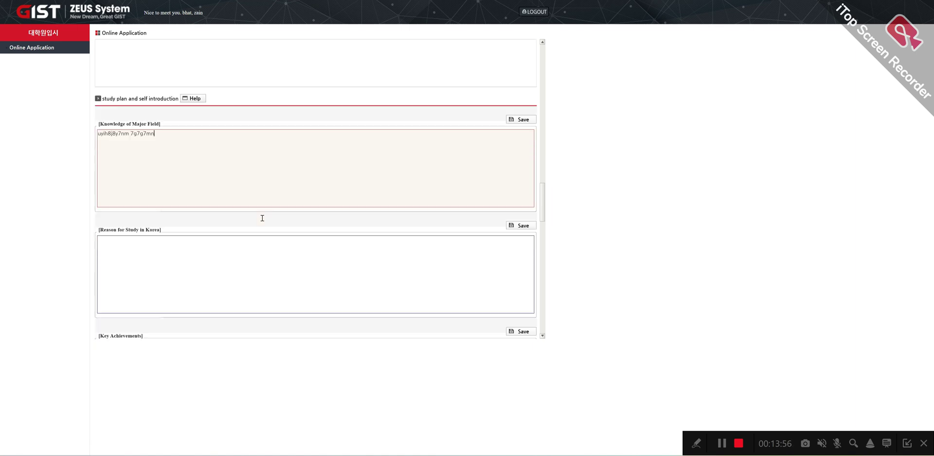
click(209, 267)
text(tyf7nbugy)
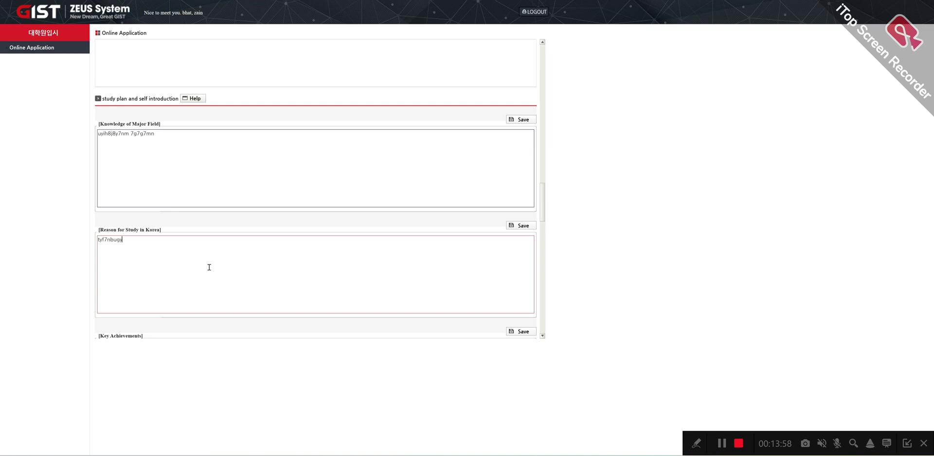
text(b fbnygynb t6f)
scroll(146, 287, down, 3)
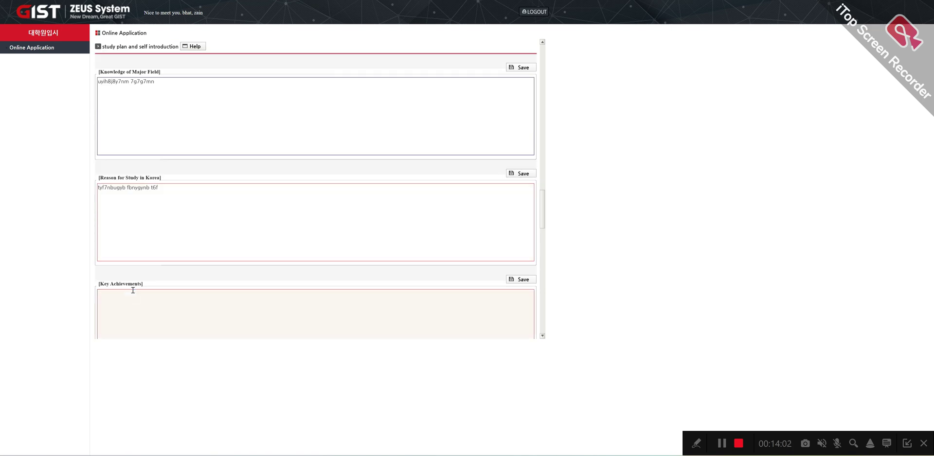
scroll(177, 268, down, 2)
Step: Type placeholder text into Goal of Study, Action Plan after Study and Self Introduction
click(160, 253)
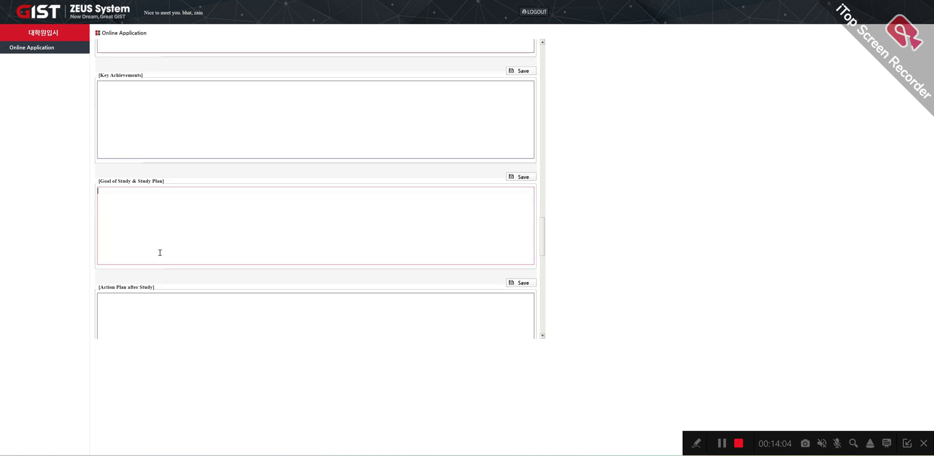
text(hugbny 7tf7t ytrf  6f)
scroll(160, 253, down, 2)
click(160, 252)
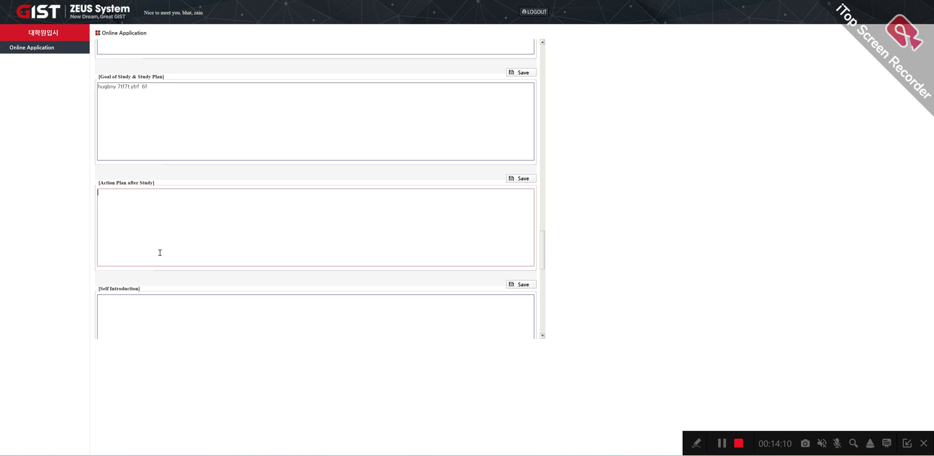
text(ytrbv f65f 6f6  6f6f 6)
scroll(159, 252, down, 2)
click(167, 217)
text(ytfbtf gtyg yf yft yguy7)
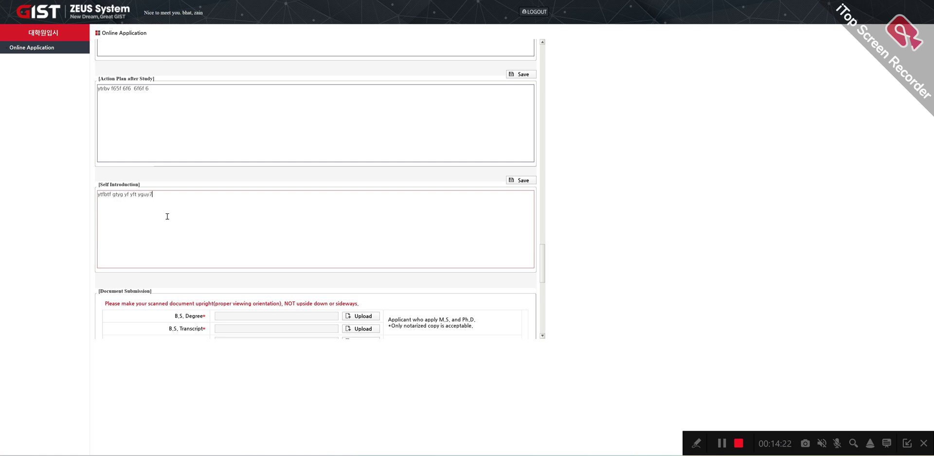
Step: Upload sample-local-pdf.pdf as the B.S. Degree document and save it
scroll(176, 222, down, 2)
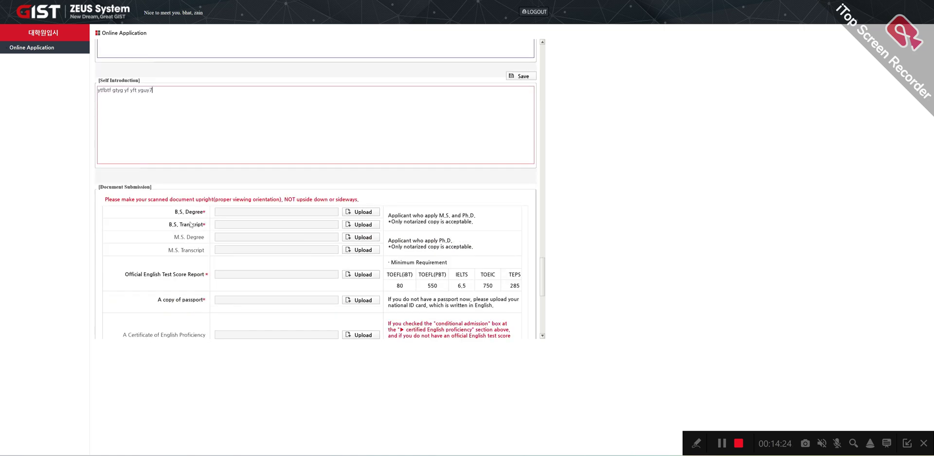
click(364, 212)
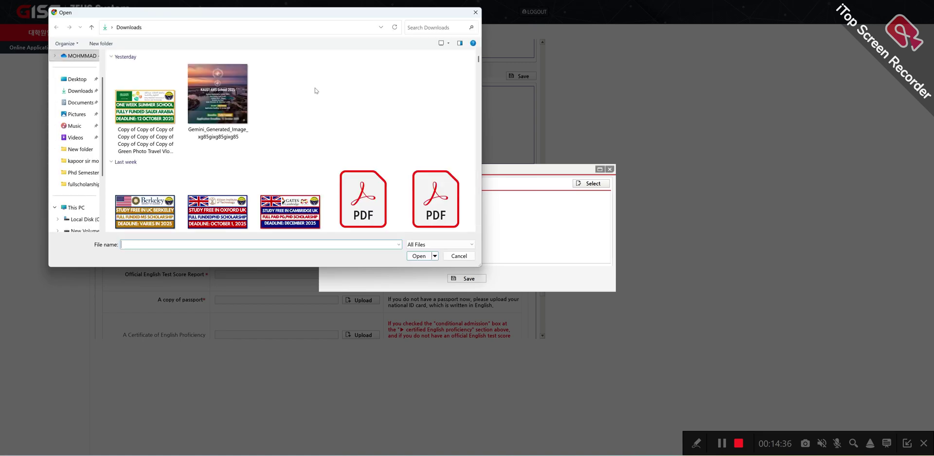
scroll(309, 109, down, 5)
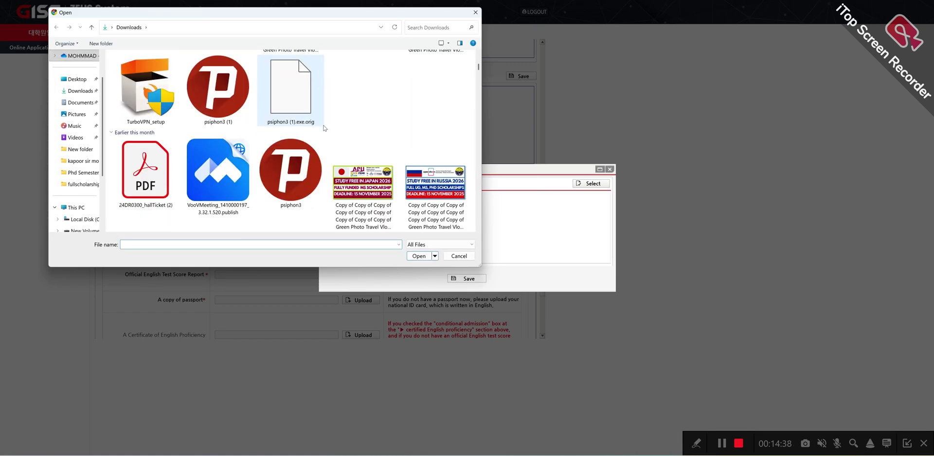
scroll(324, 128, down, 2)
click(208, 164)
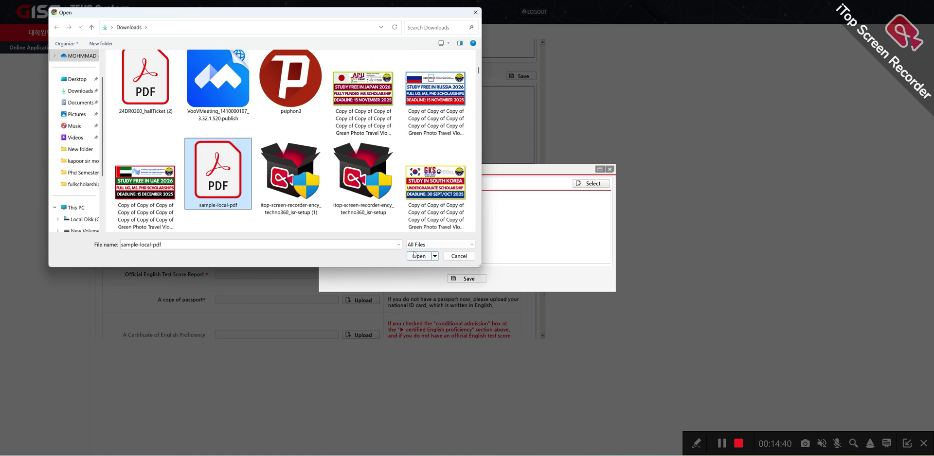
click(412, 256)
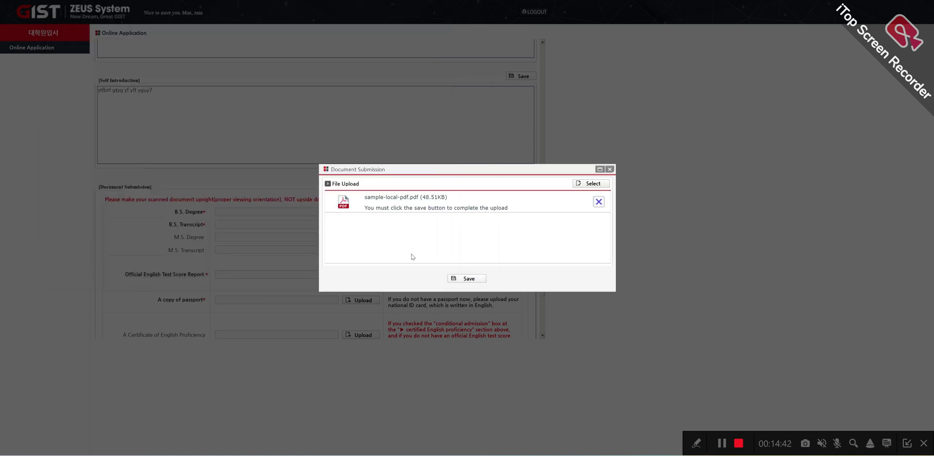
click(470, 279)
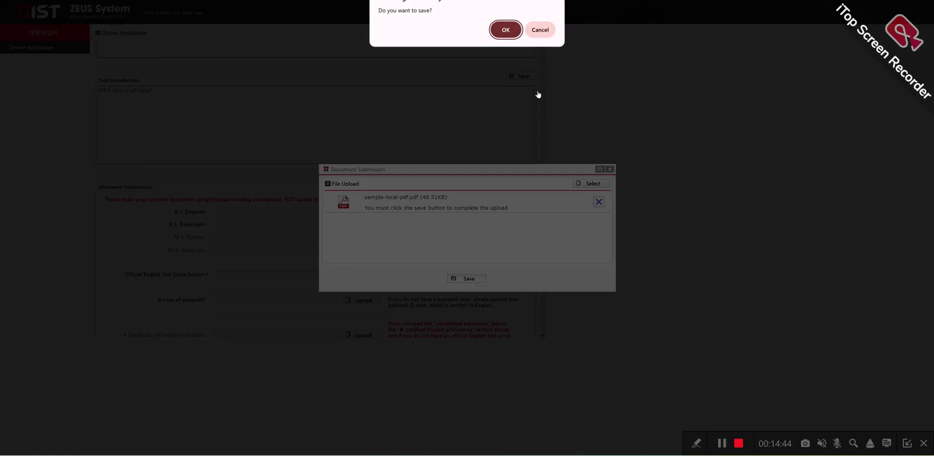
click(506, 28)
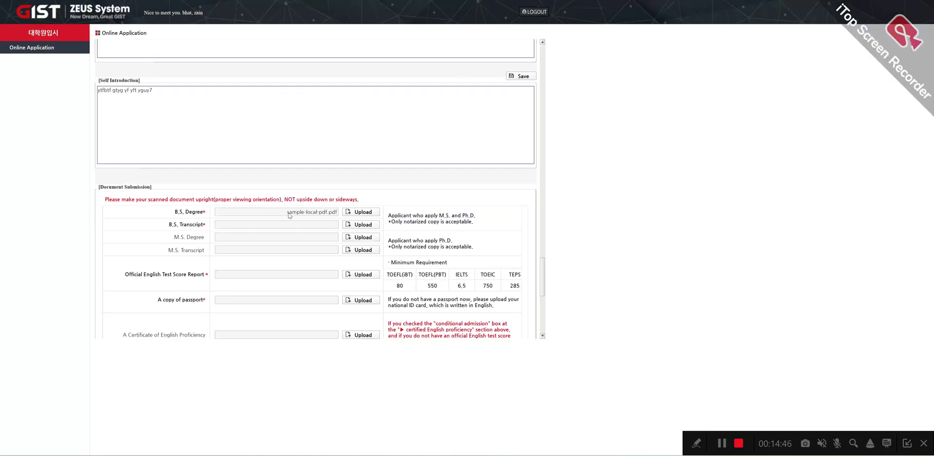
Step: Upload sample-local-pdf.pdf as the B.S. Transcript document and save it
click(355, 226)
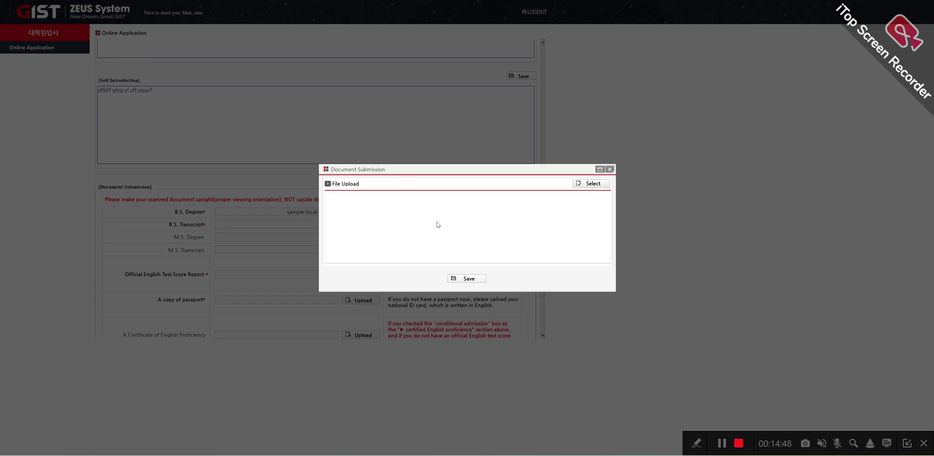
click(575, 184)
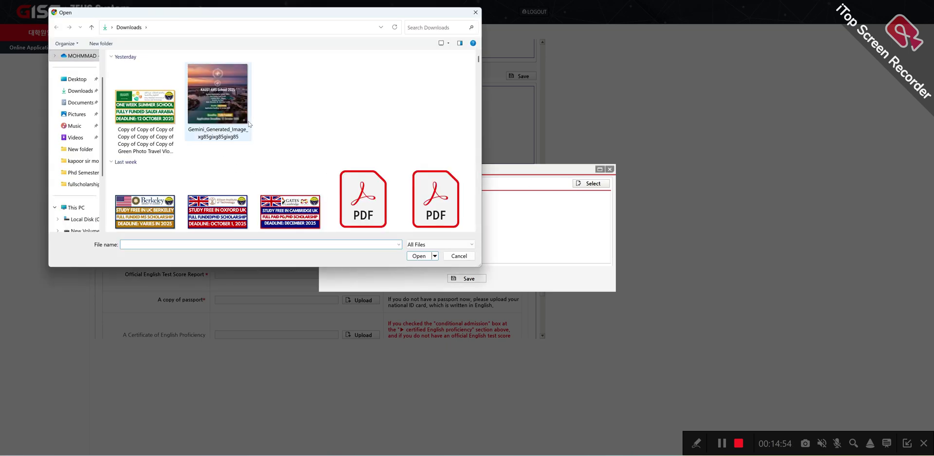
scroll(249, 125, down, 5)
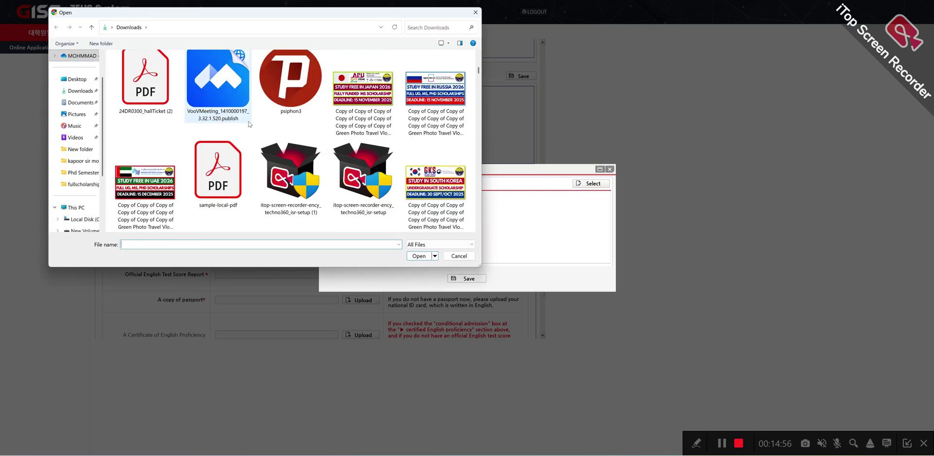
scroll(249, 124, down, 2)
click(219, 90)
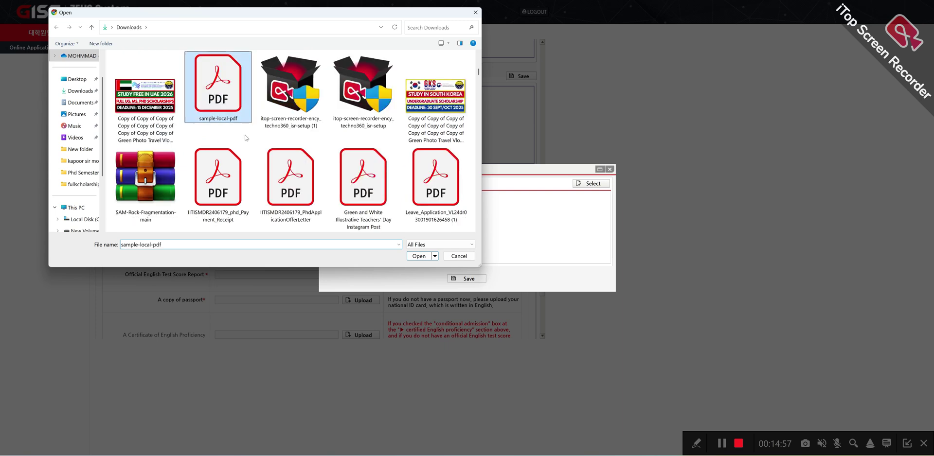
click(419, 257)
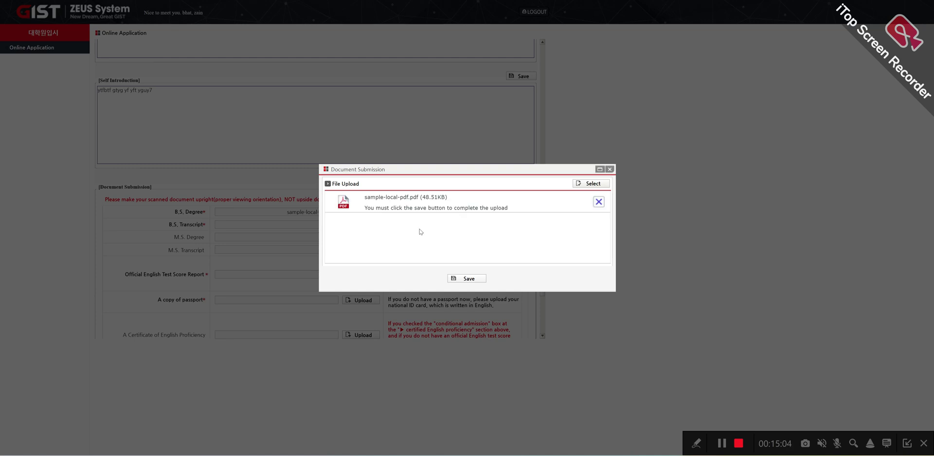
click(469, 279)
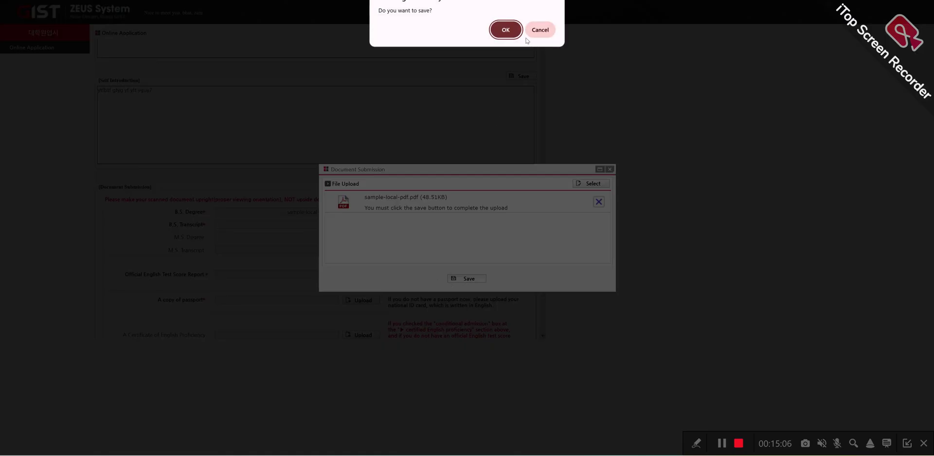
click(505, 30)
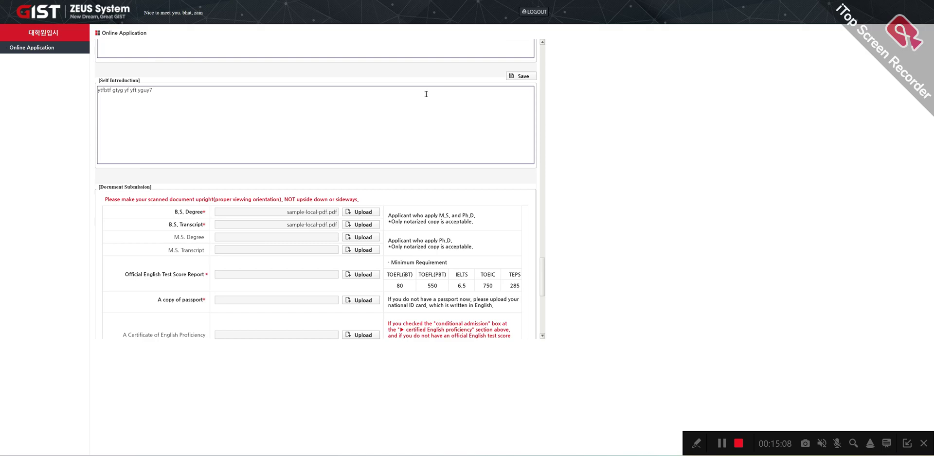
Step: Upload sample-local-pdf.pdf as the Official English Test Score Report and save it
scroll(295, 242, down, 1)
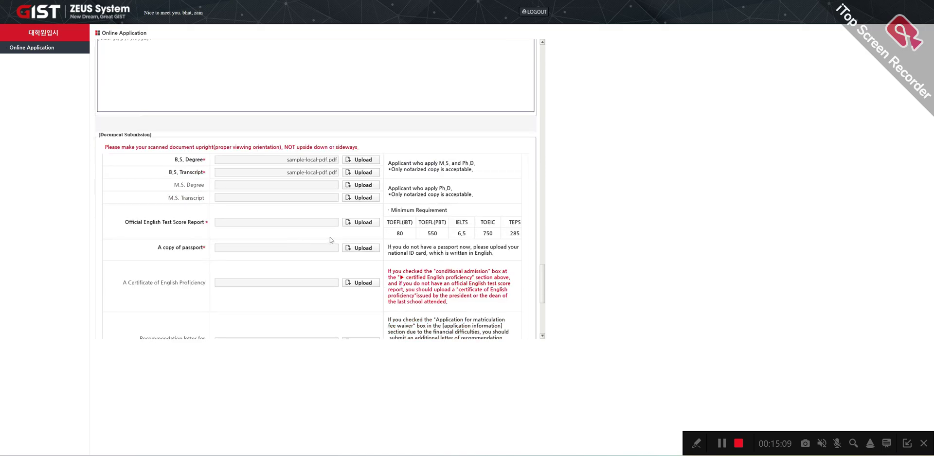
click(358, 224)
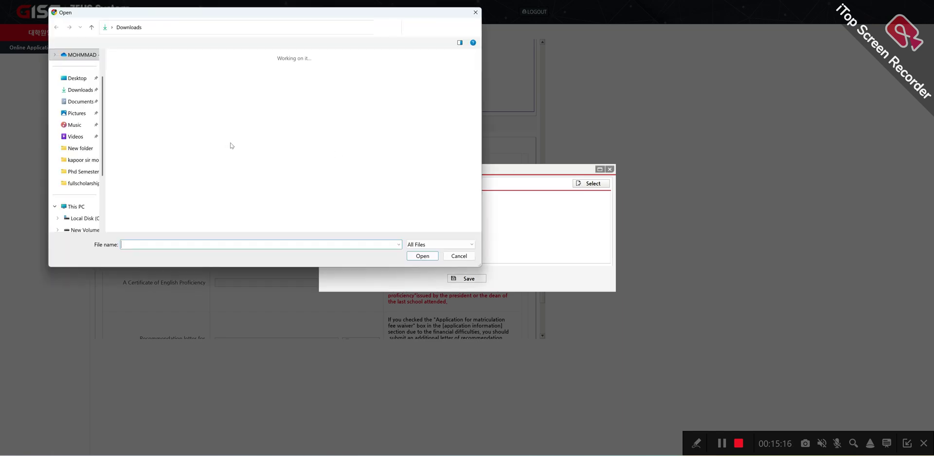
scroll(254, 151, down, 10)
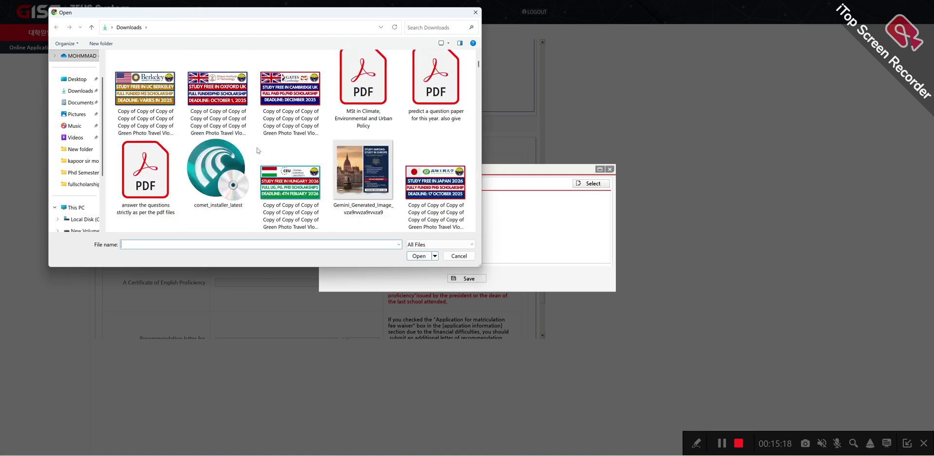
click(218, 88)
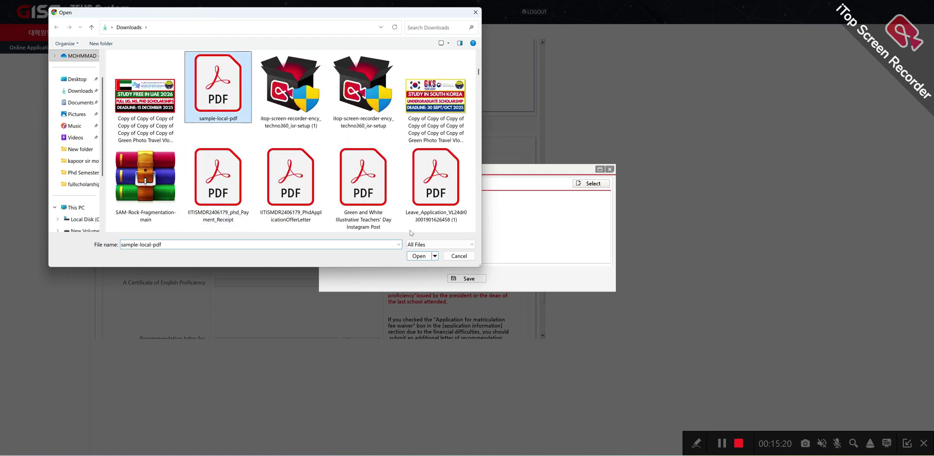
click(408, 256)
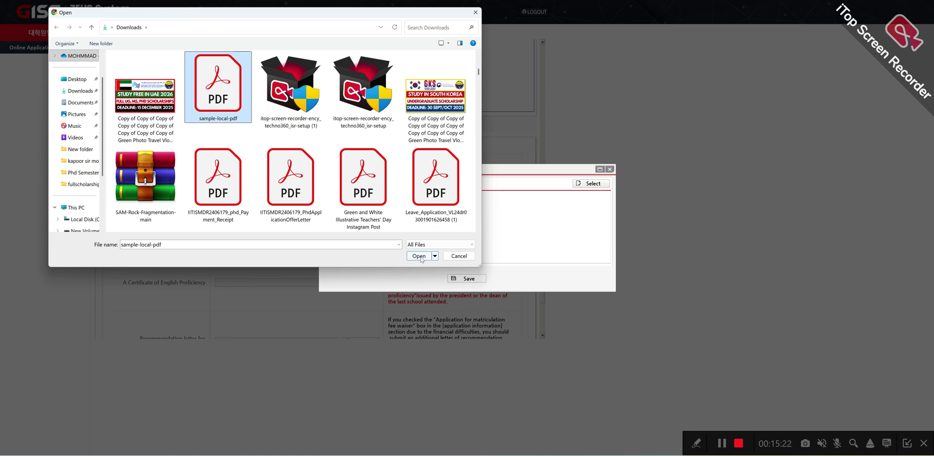
click(420, 256)
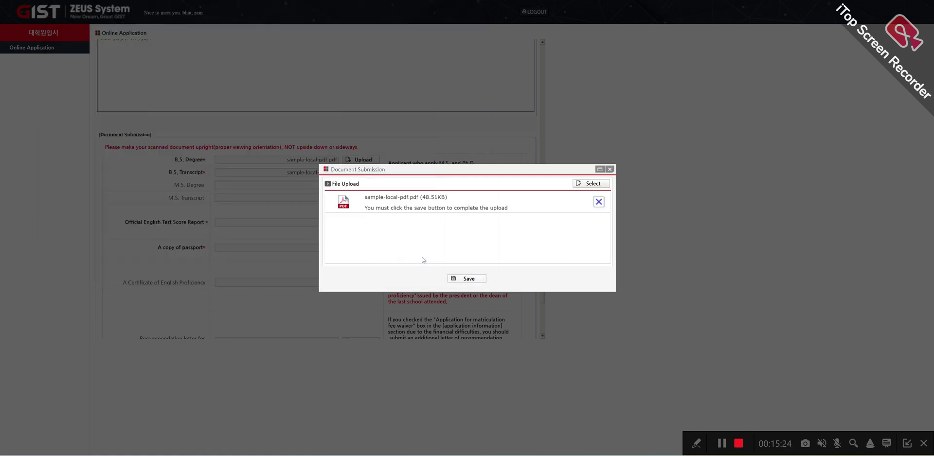
click(455, 280)
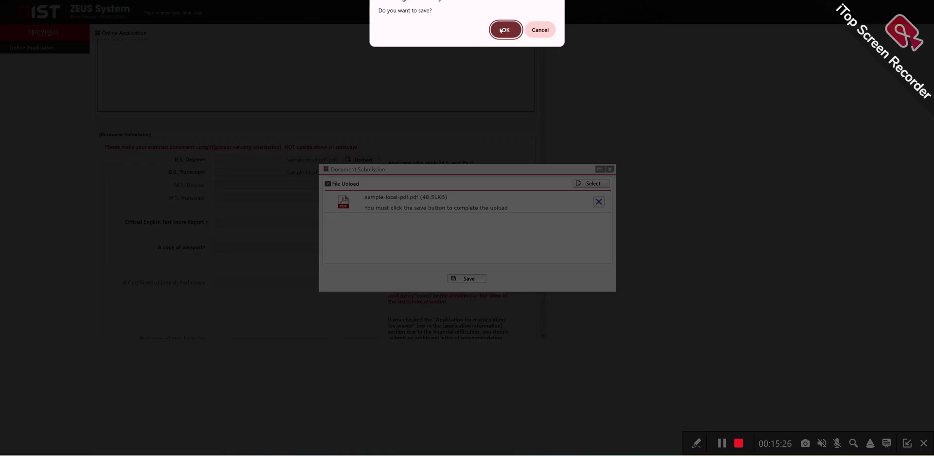
key(Return)
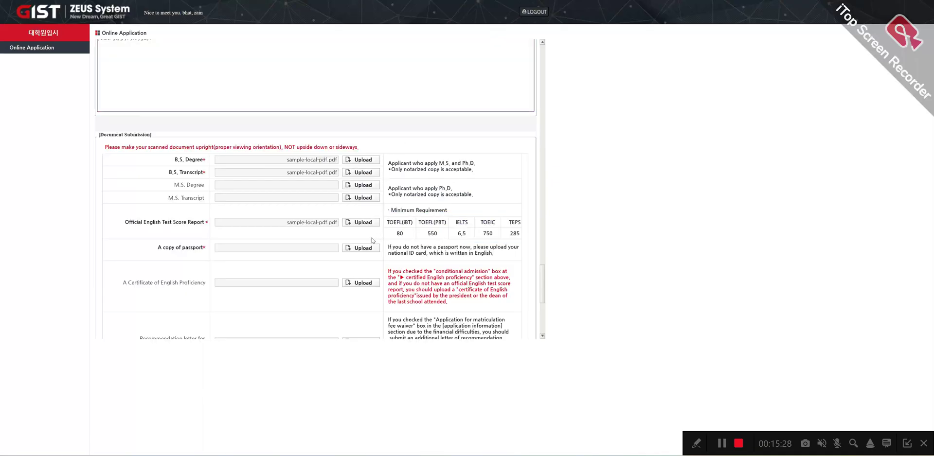
Step: Upload sample-local-pdf.pdf as the passport copy and save it
click(361, 249)
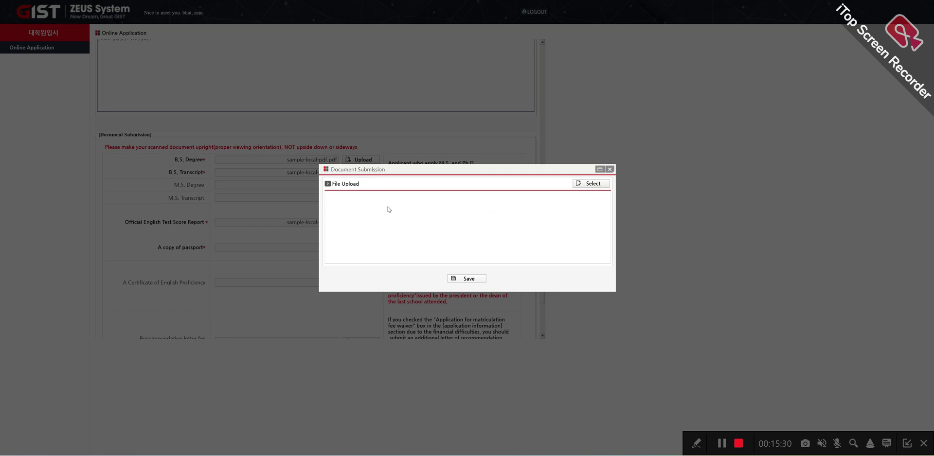
click(586, 184)
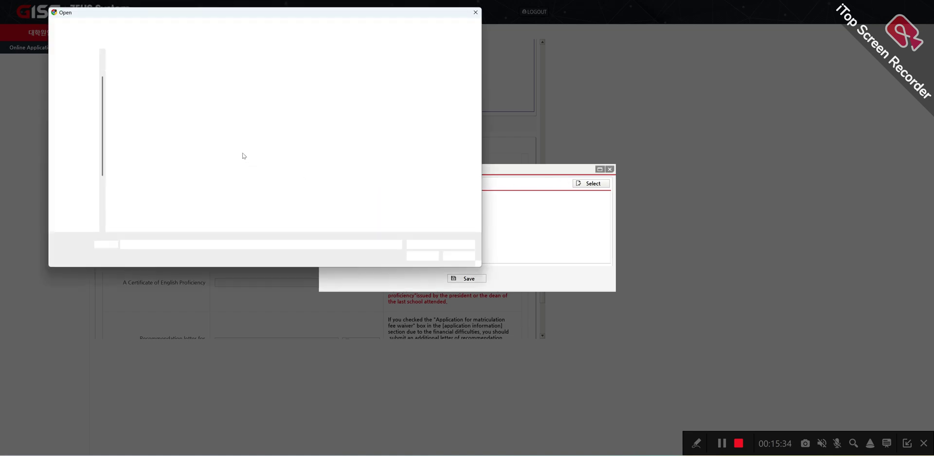
scroll(236, 161, down, 3)
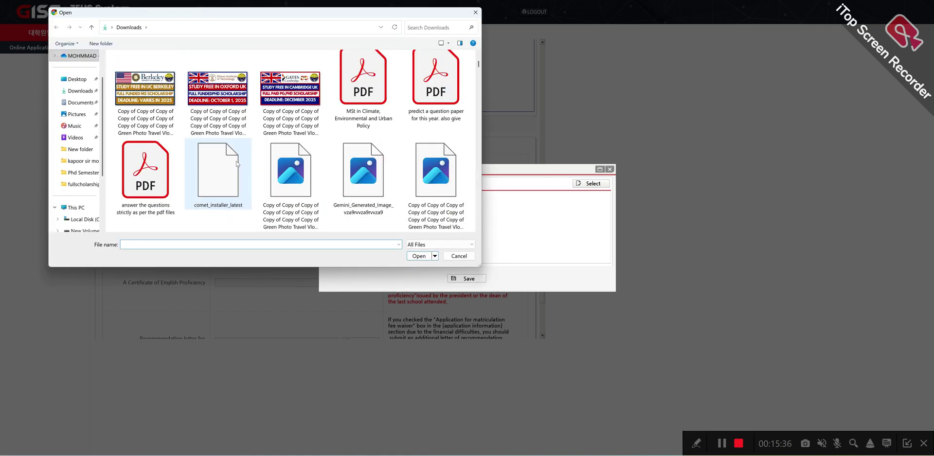
scroll(236, 161, down, 10)
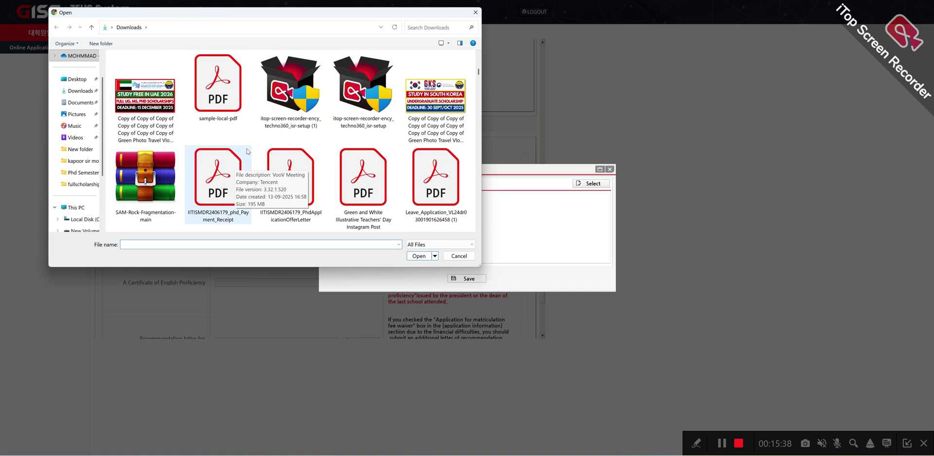
click(210, 91)
click(417, 257)
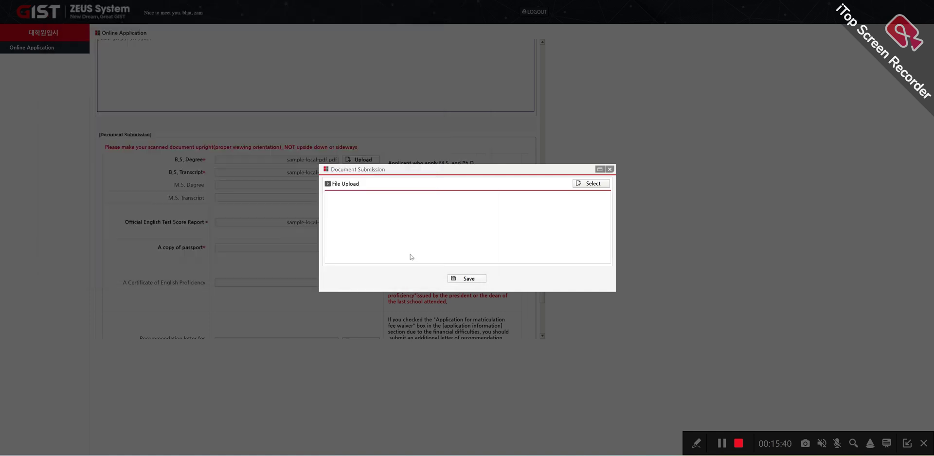
click(476, 280)
click(503, 30)
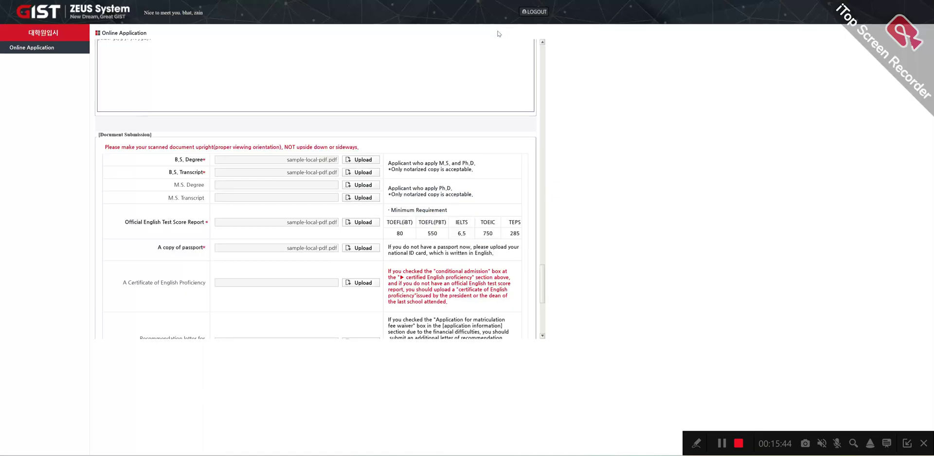
Step: Scroll through the completed application to review it, ending at the Notice and Submission area
scroll(395, 142, down, 2)
scroll(395, 147, down, 2)
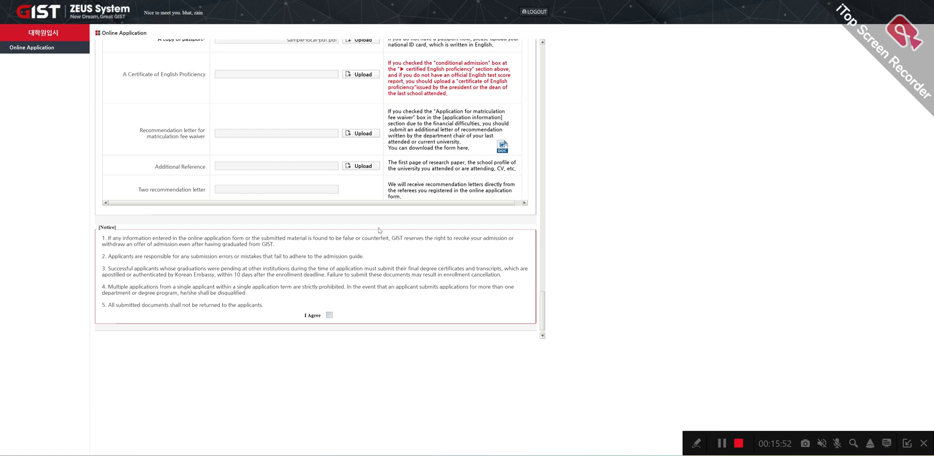
scroll(307, 161, down, 1)
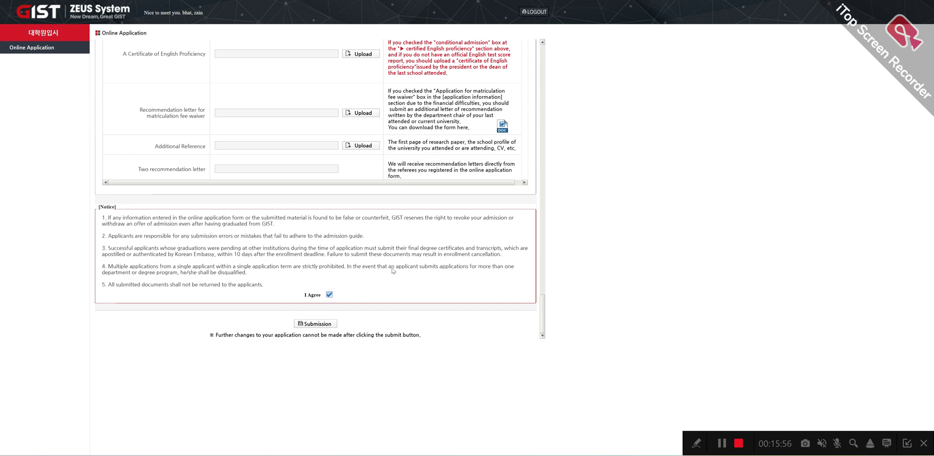
scroll(413, 281, up, 10)
scroll(437, 275, down, 6)
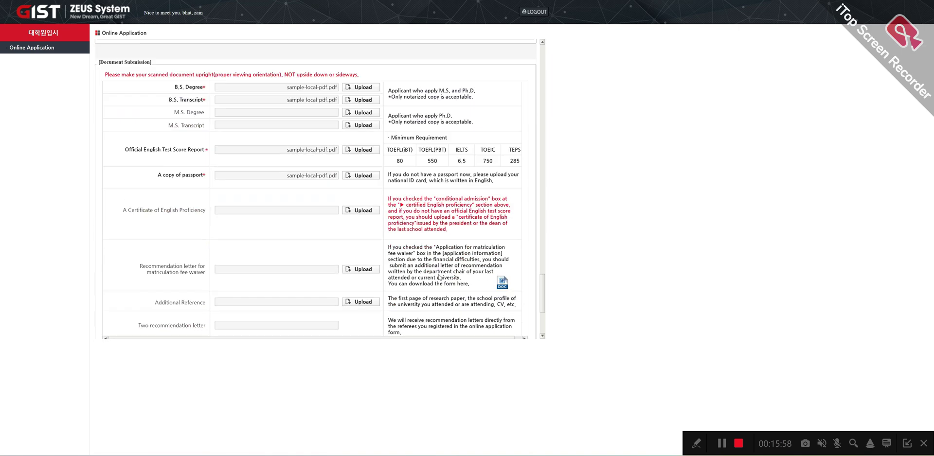
scroll(481, 244, up, 10)
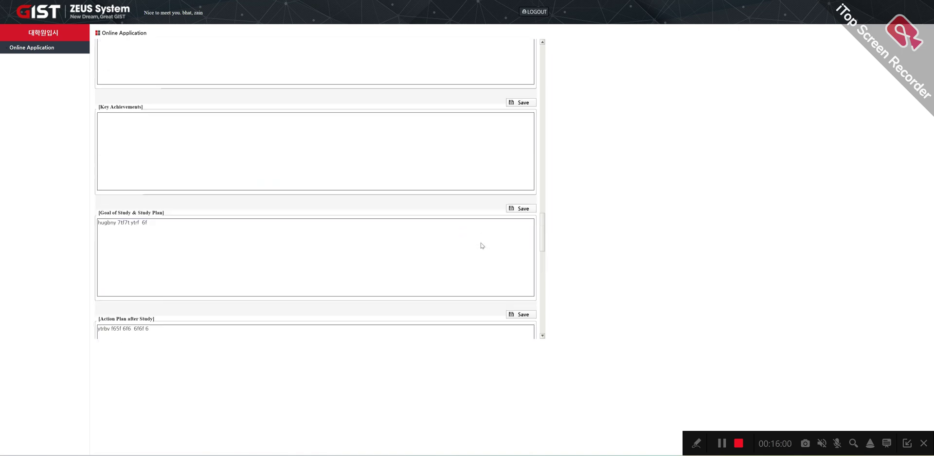
scroll(481, 246, up, 15)
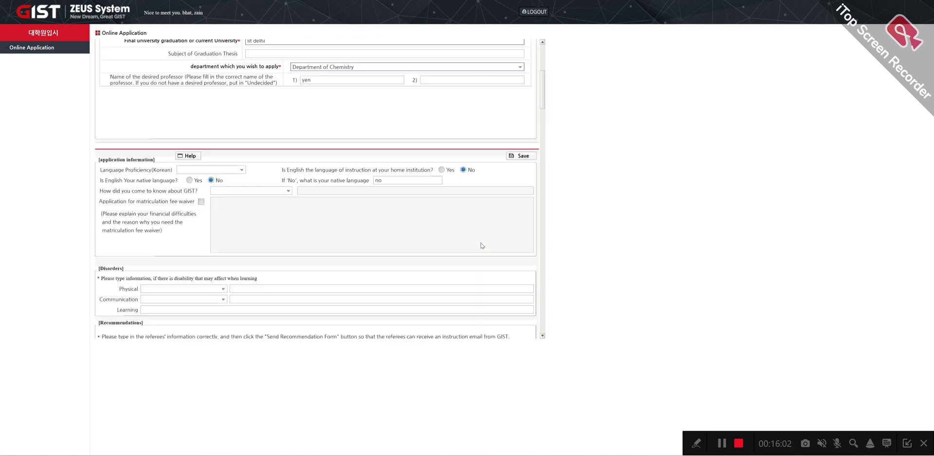
scroll(479, 245, down, 12)
scroll(479, 245, down, 15)
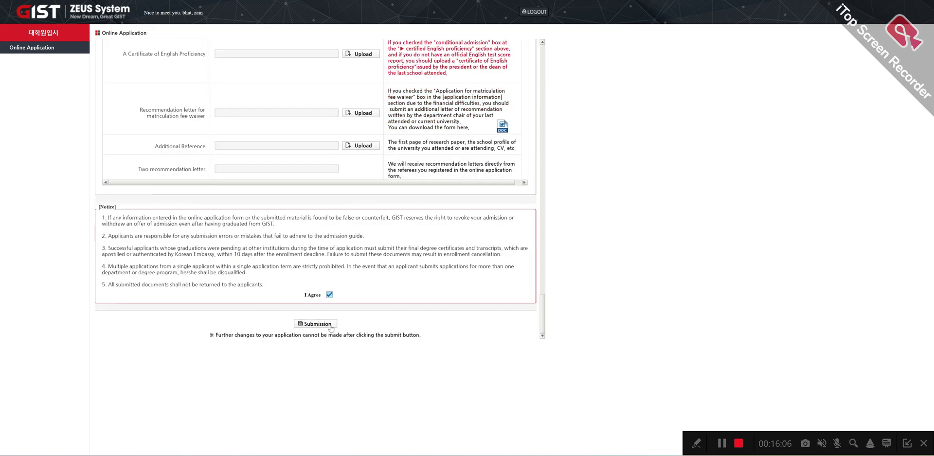
Step: Try submitting, dismiss the 'Photos must be uploaded' alert, and return to personal information
click(327, 325)
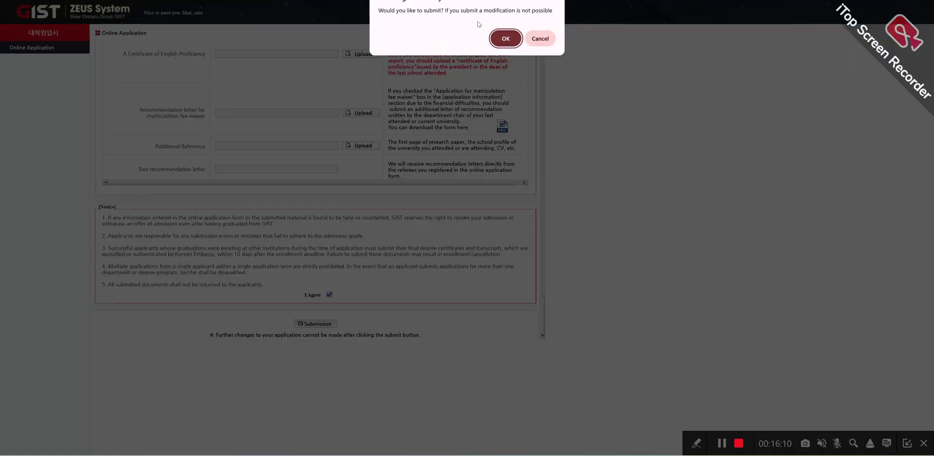
click(504, 39)
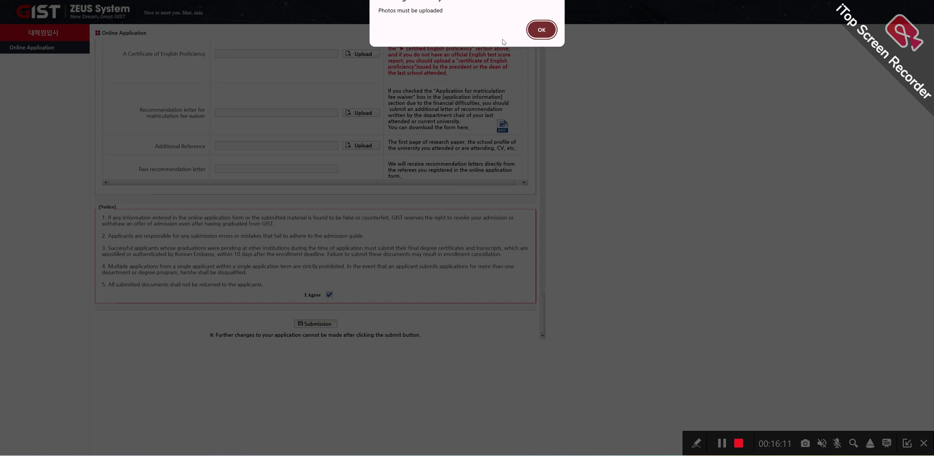
click(540, 30)
scroll(400, 178, down, 3)
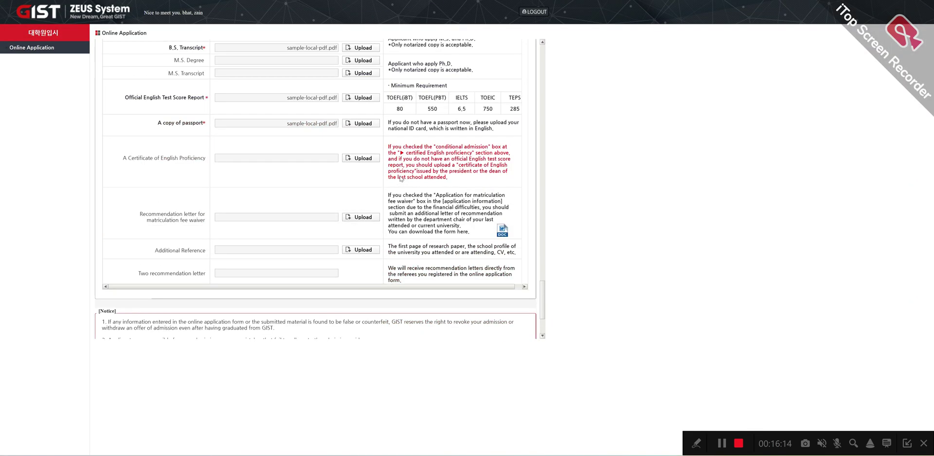
scroll(443, 227, down, 2)
scroll(437, 225, up, 3)
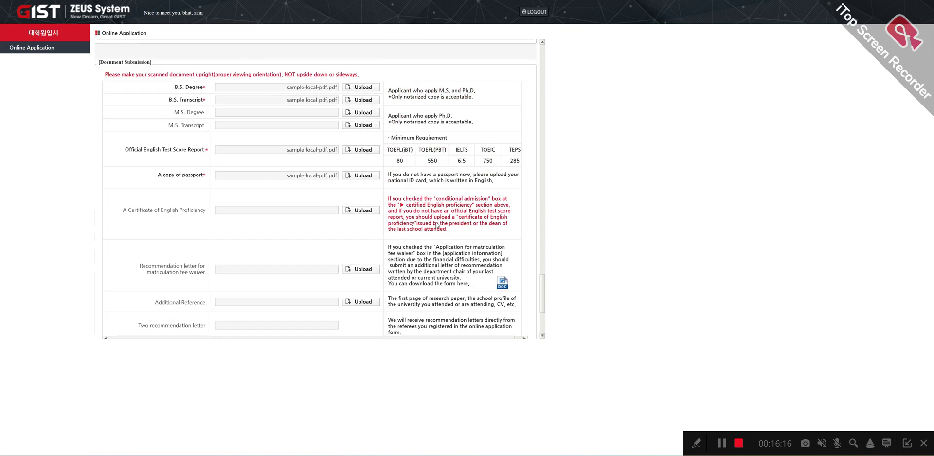
scroll(436, 225, up, 15)
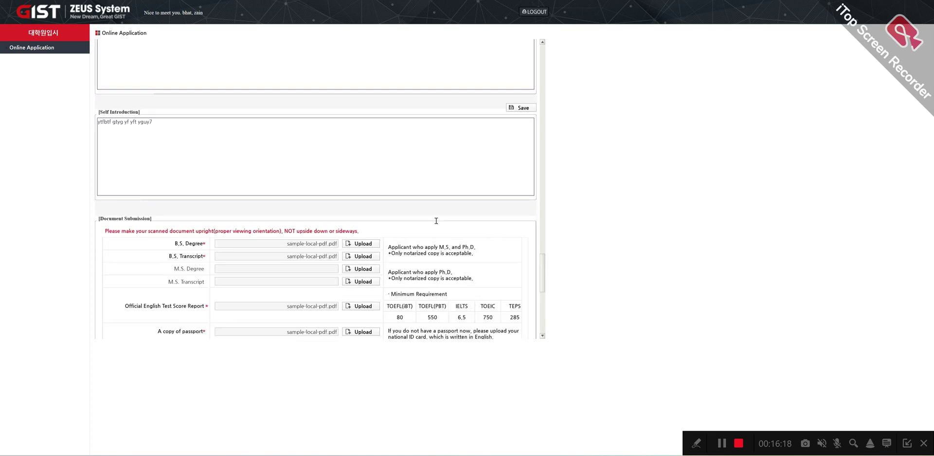
scroll(437, 216, up, 10)
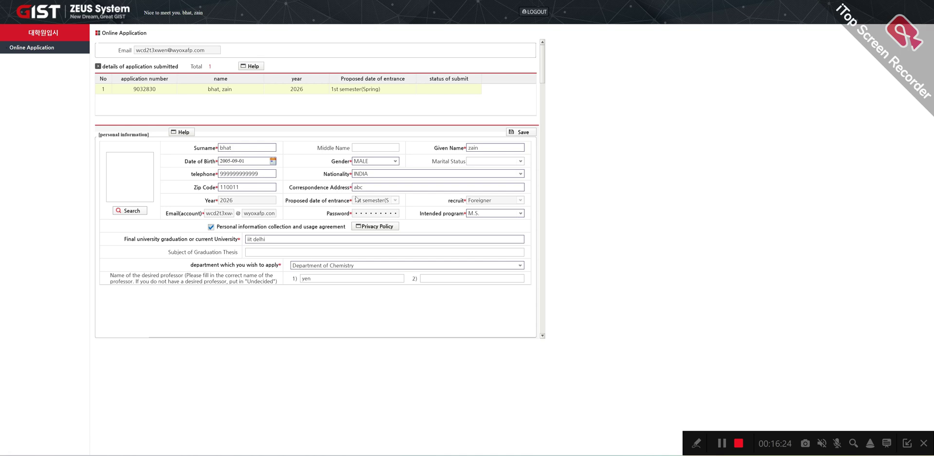
Step: Try uploading the Gemini-generated PNG as the photo, which is rejected
click(141, 213)
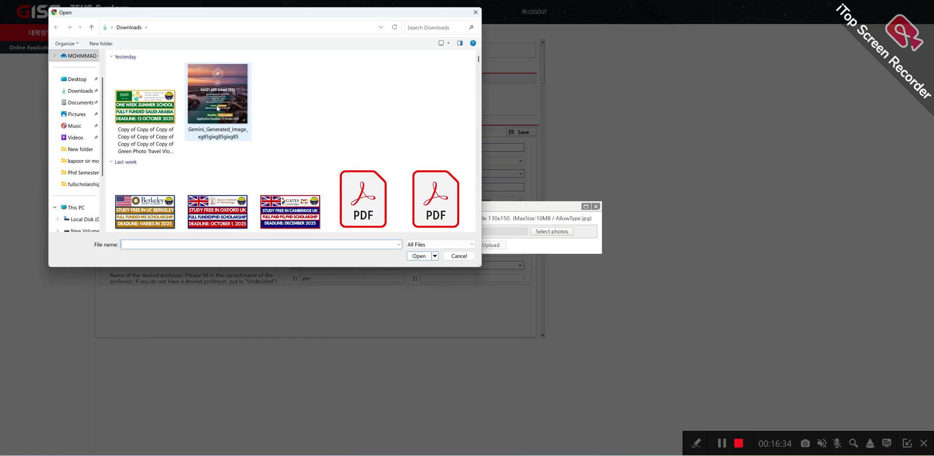
click(217, 108)
click(419, 256)
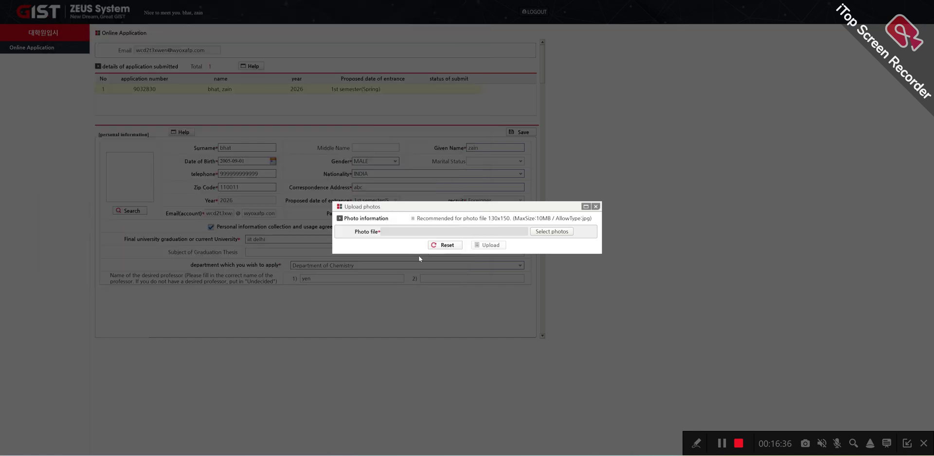
click(485, 244)
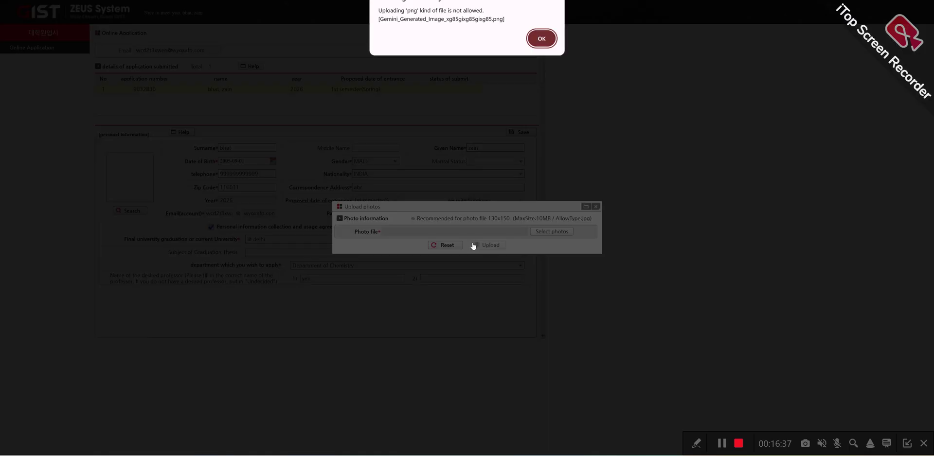
click(541, 38)
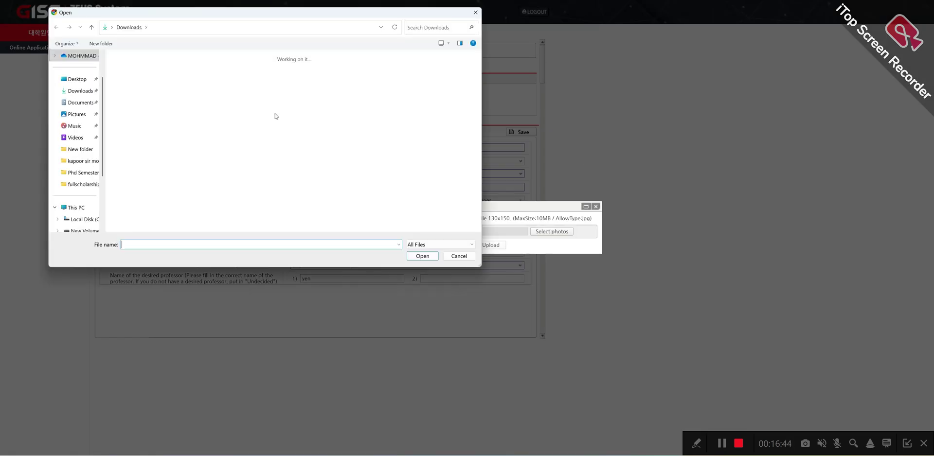
Step: Choose a JPG instead and upload image.jpg as the application photo
scroll(322, 162, down, 3)
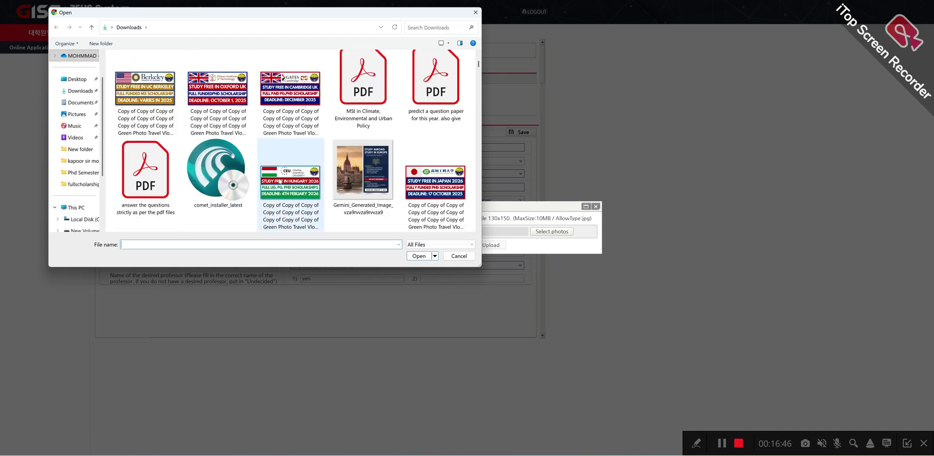
click(291, 185)
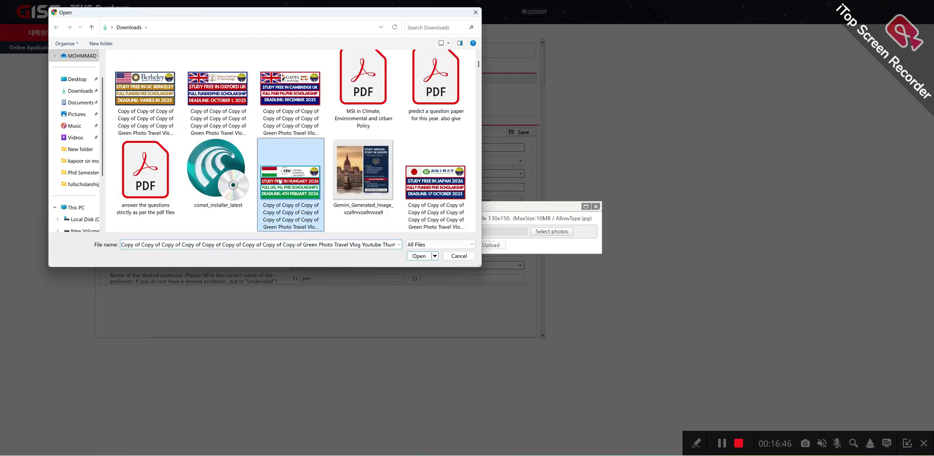
click(418, 256)
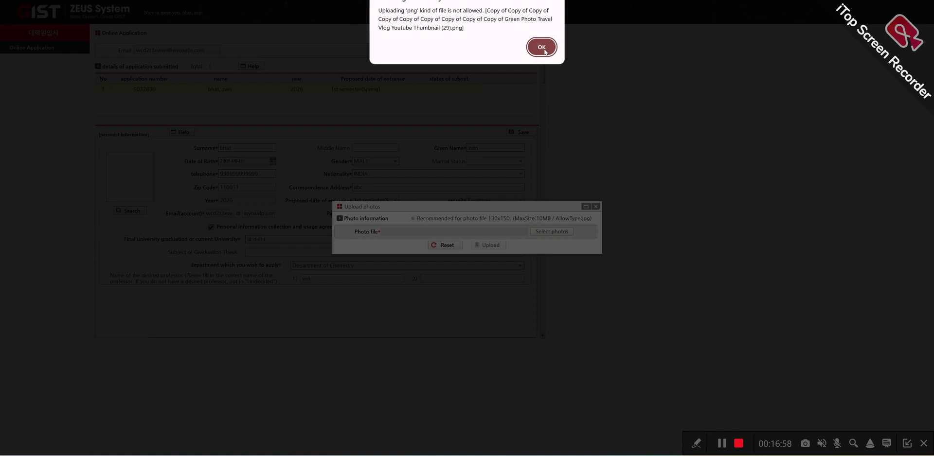
click(541, 47)
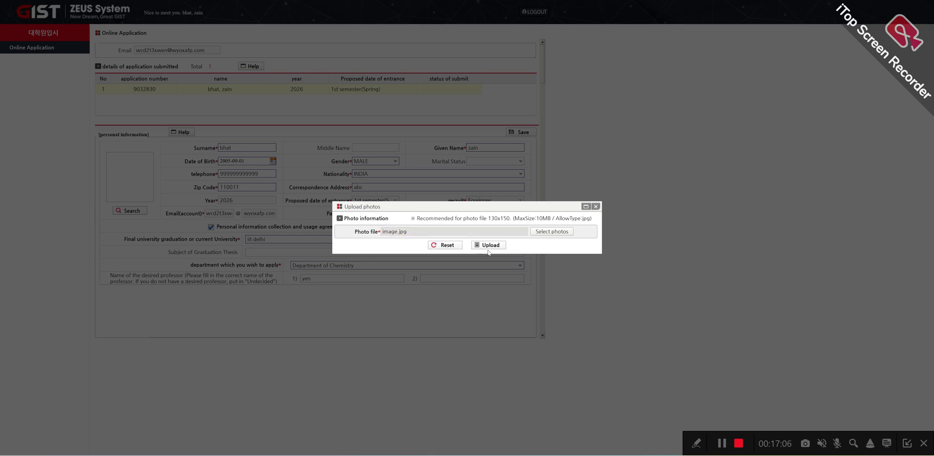
click(491, 246)
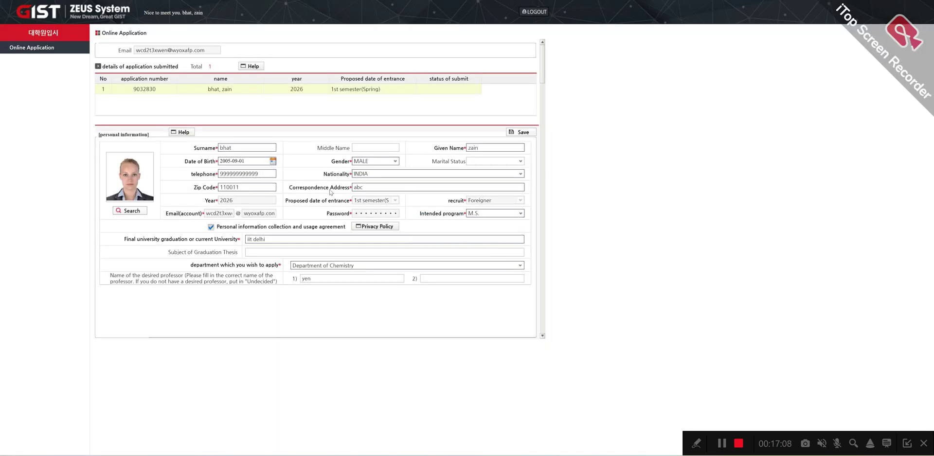
Step: Retry submission and dismiss the alert requiring an English proficiency entry
scroll(386, 139, down, 20)
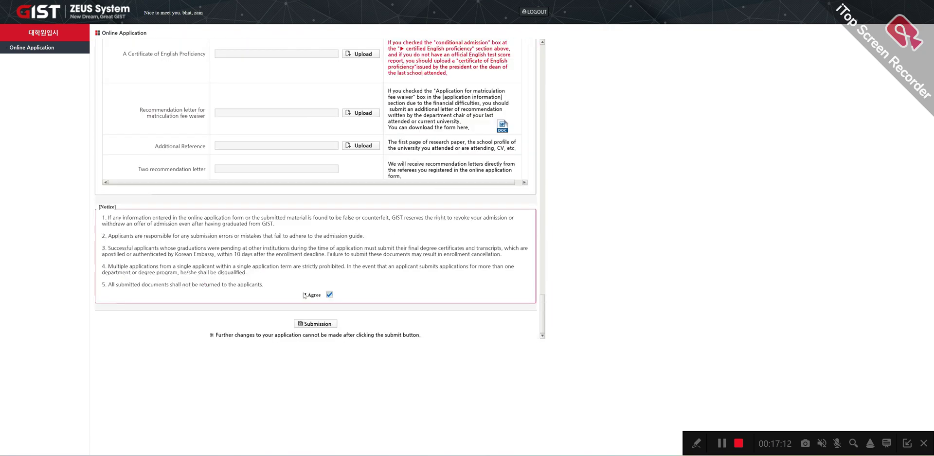
click(307, 324)
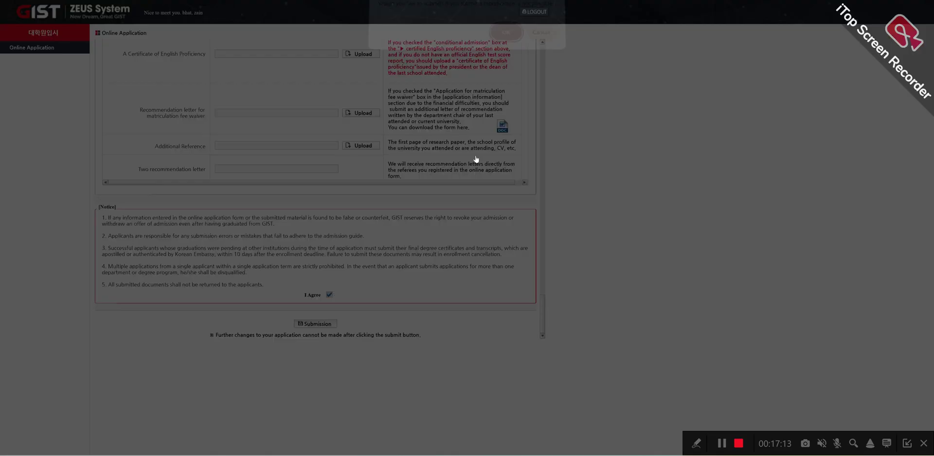
click(504, 34)
click(505, 32)
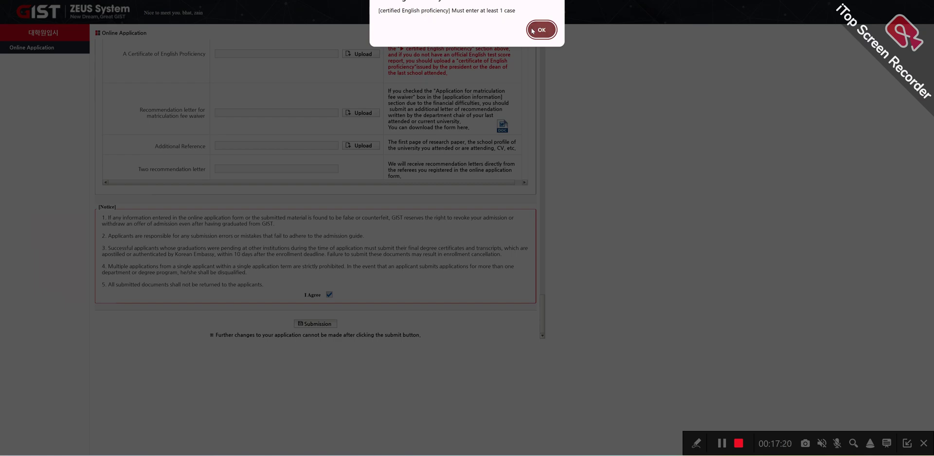
click(541, 30)
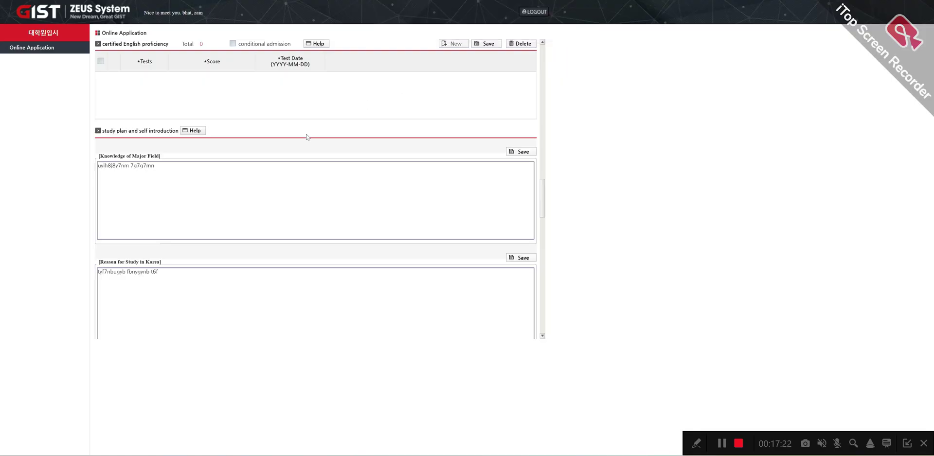
scroll(312, 101, up, 1)
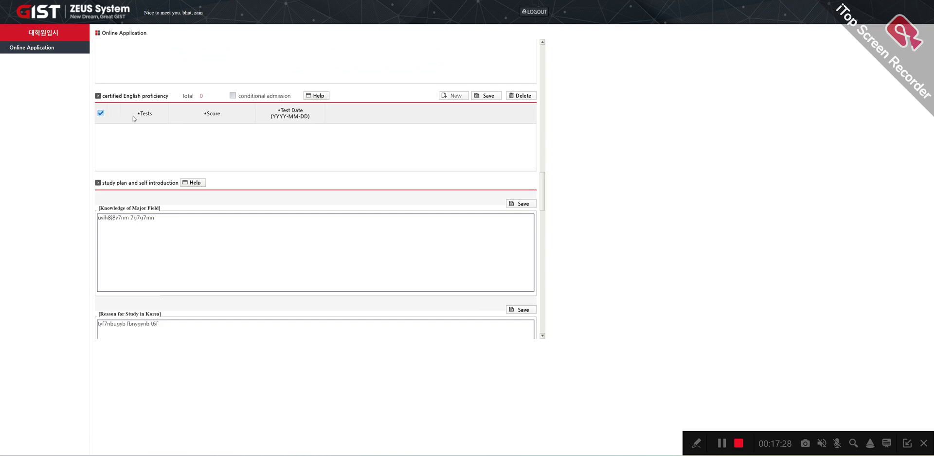
Step: Add and save a TOEFL(PBT) entry with score 99 and test date 2025-09-01
click(452, 96)
click(142, 129)
click(161, 129)
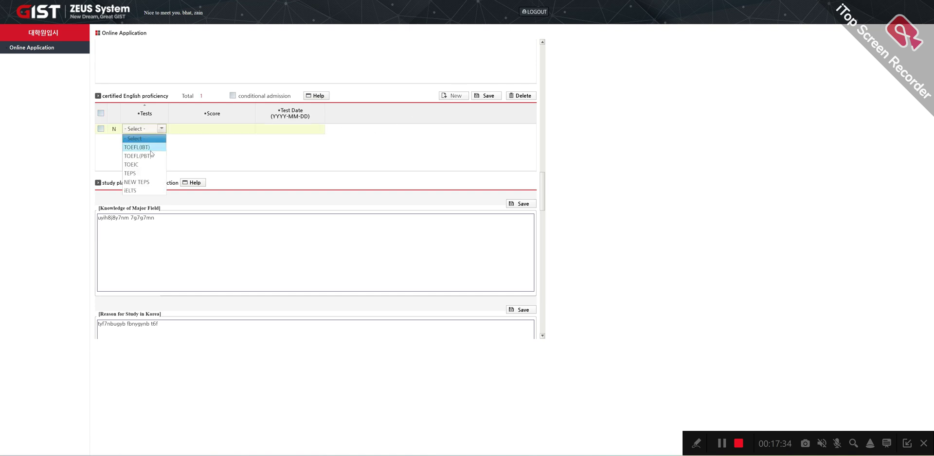
click(141, 156)
click(183, 130)
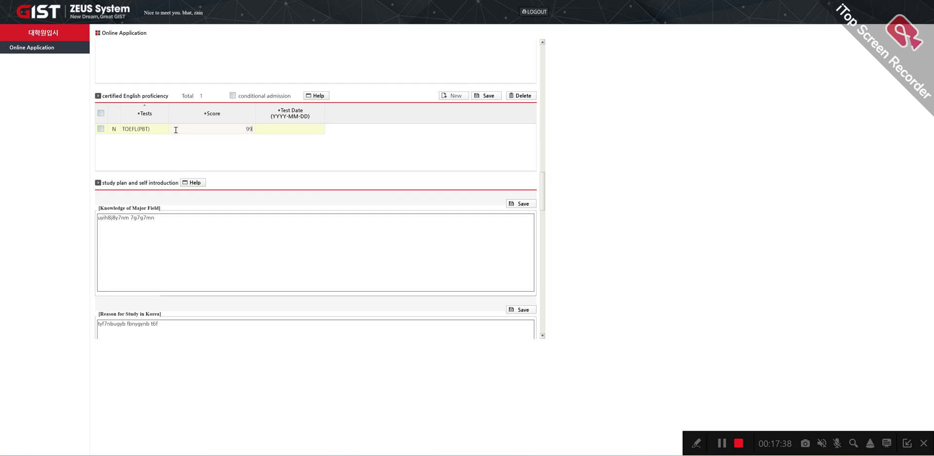
click(302, 129)
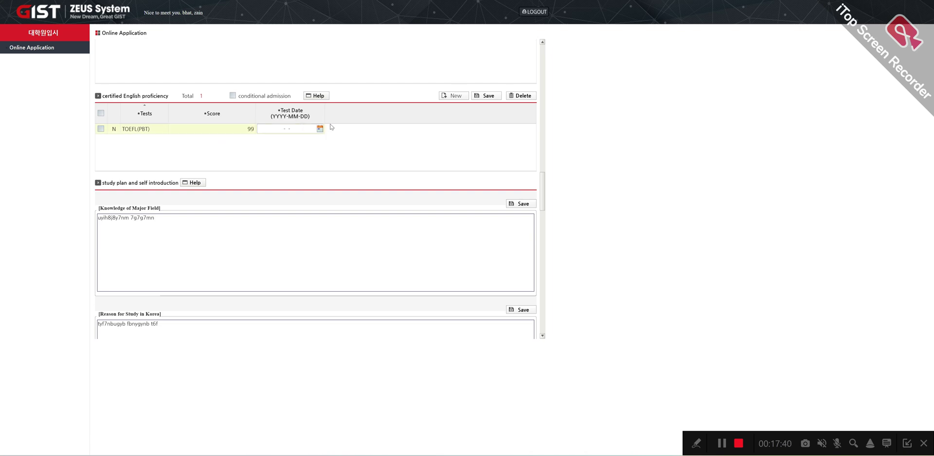
click(320, 129)
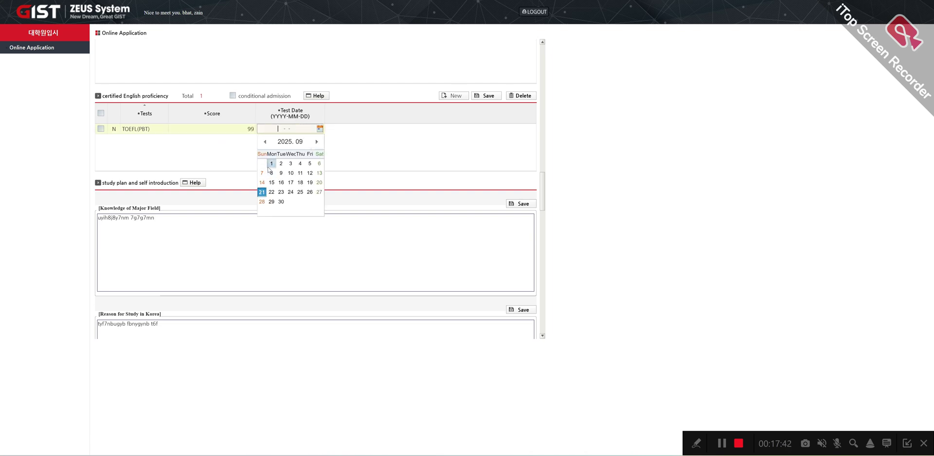
click(285, 160)
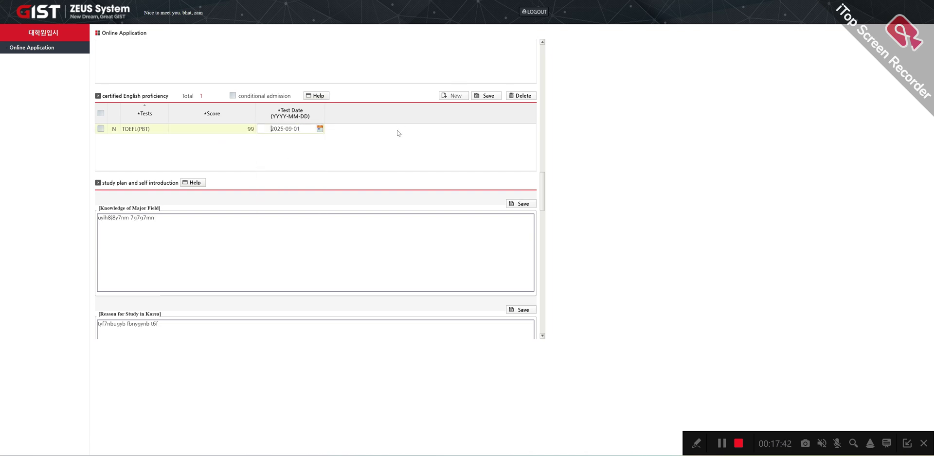
click(486, 97)
click(506, 30)
Step: Try submitting and dismiss the warning that Key Achievements is missing
scroll(525, 280, down, 2)
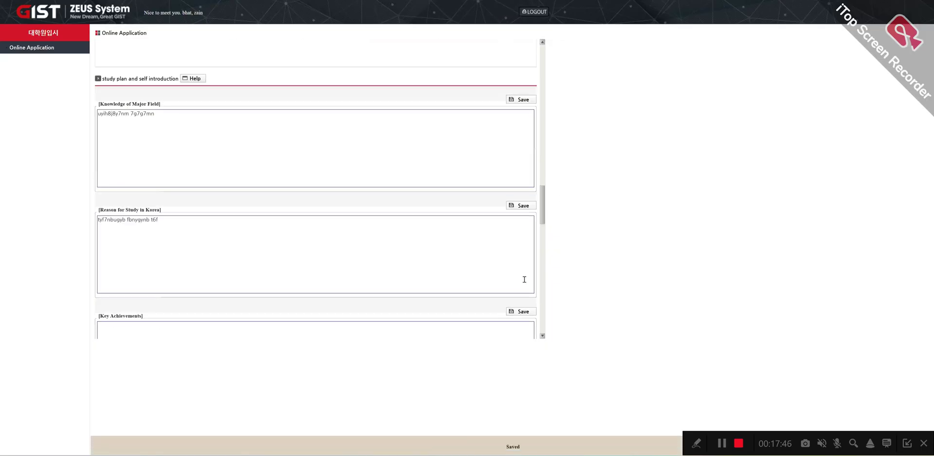
scroll(525, 279, down, 10)
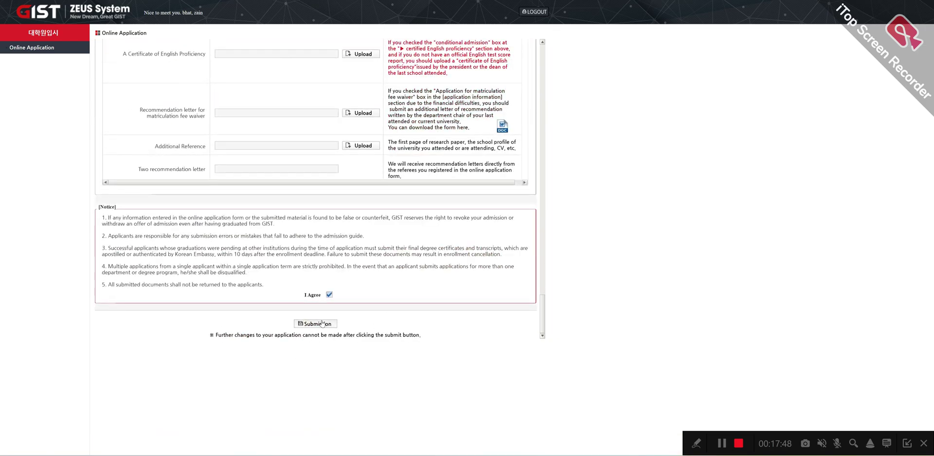
click(322, 323)
click(506, 38)
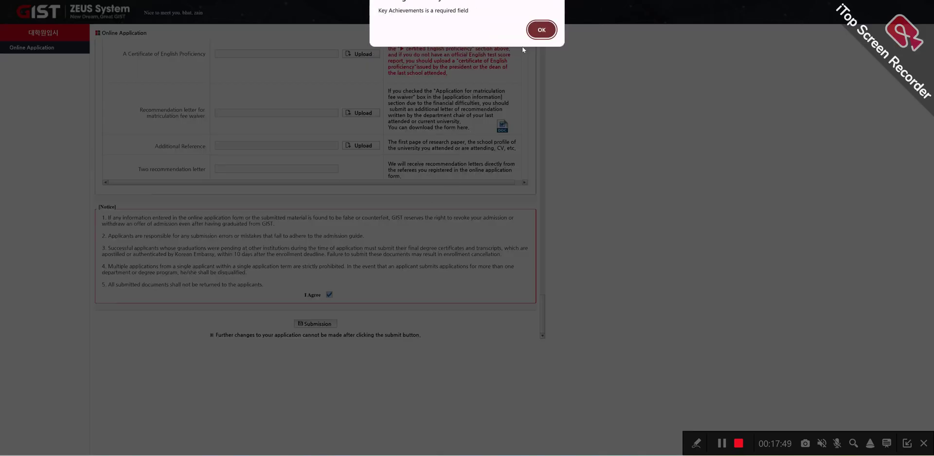
click(542, 32)
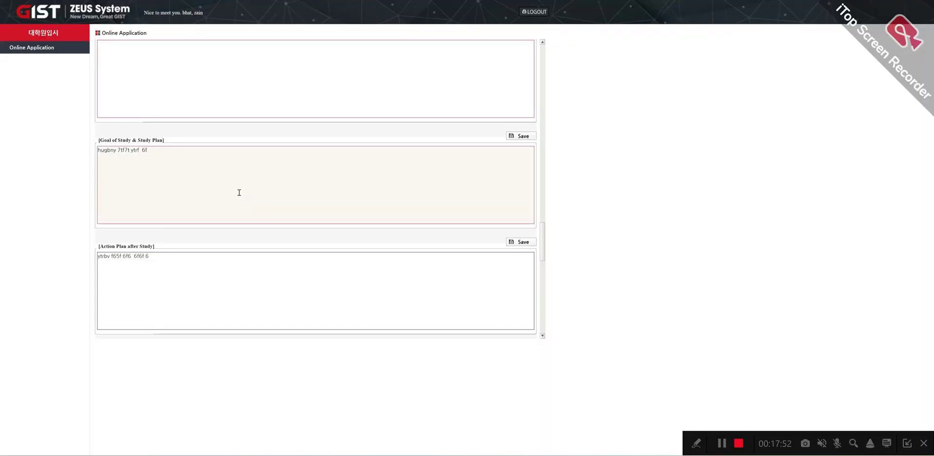
Step: Enter 'jokoijh' in Key Achievements, submit again, and acknowledge the success message
scroll(168, 140, up, 1)
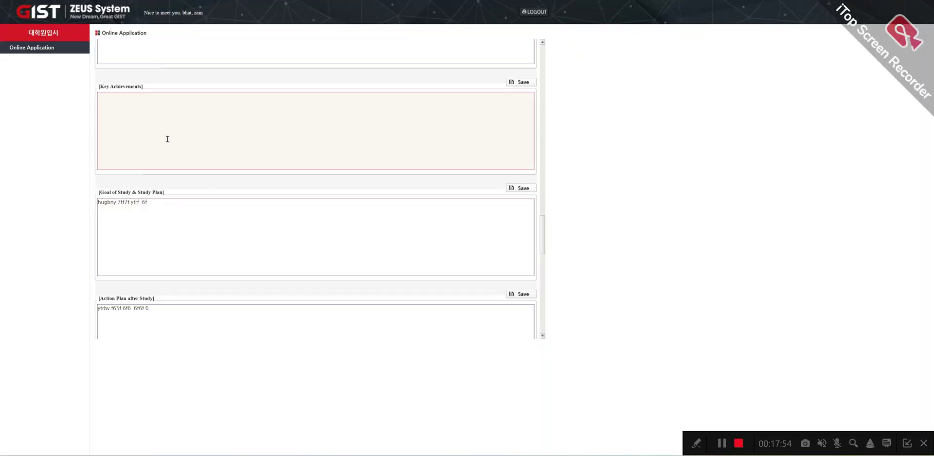
text(jokoijh)
scroll(353, 200, down, 15)
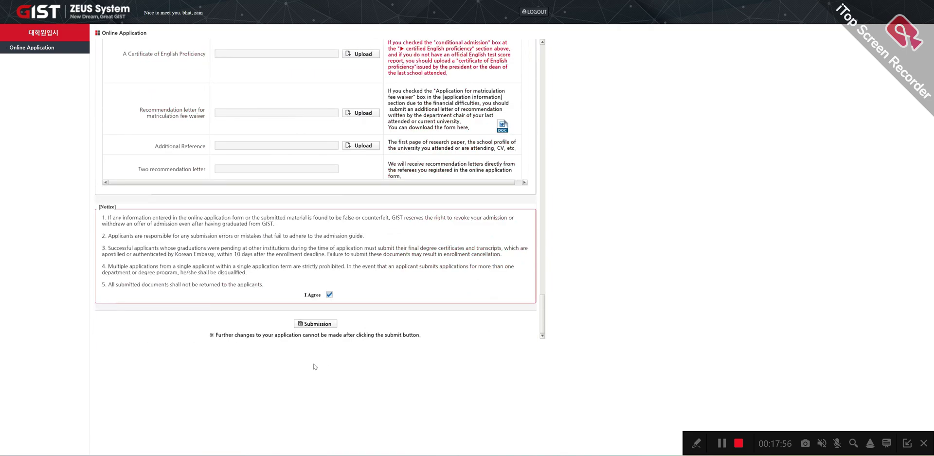
click(315, 325)
click(506, 36)
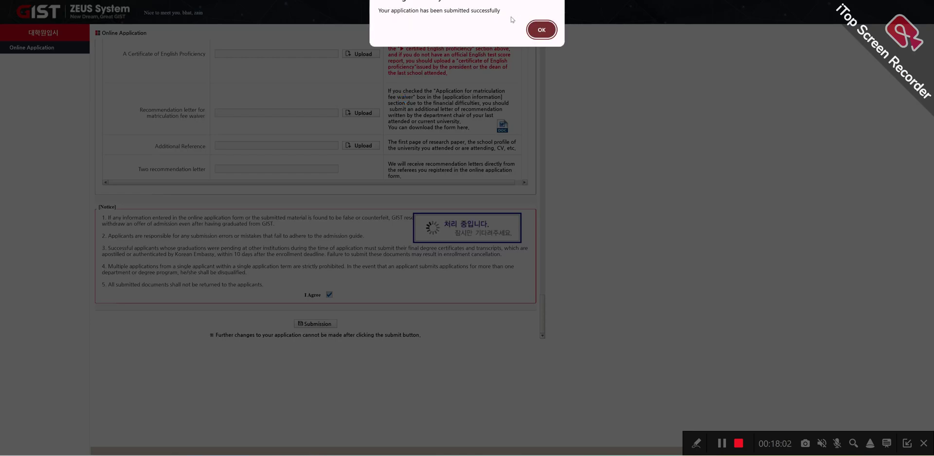
click(541, 31)
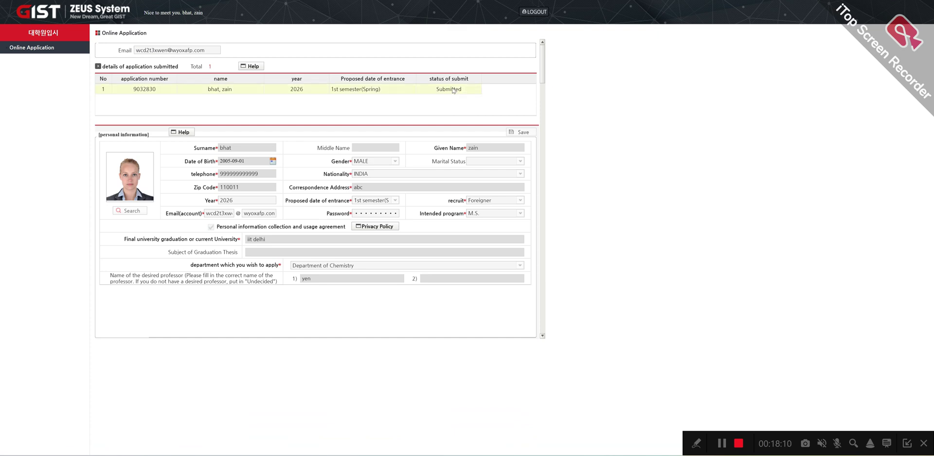
scroll(458, 197, down, 5)
scroll(457, 197, down, 20)
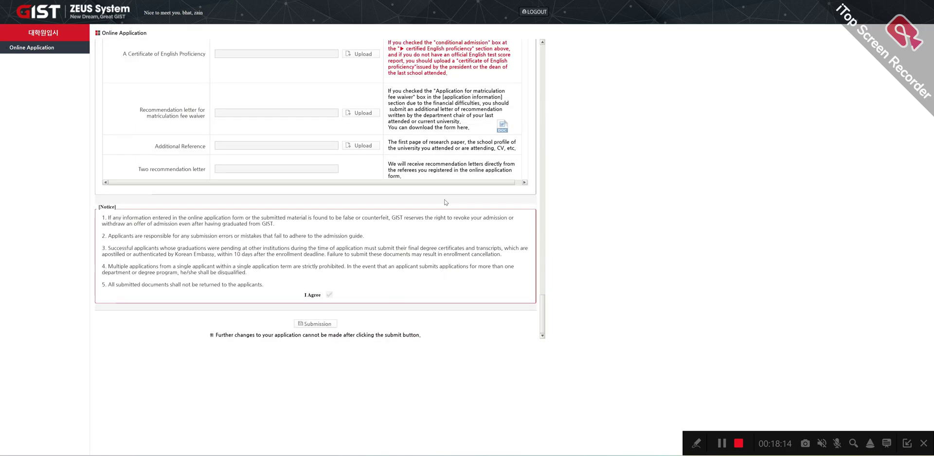
scroll(445, 203, up, 15)
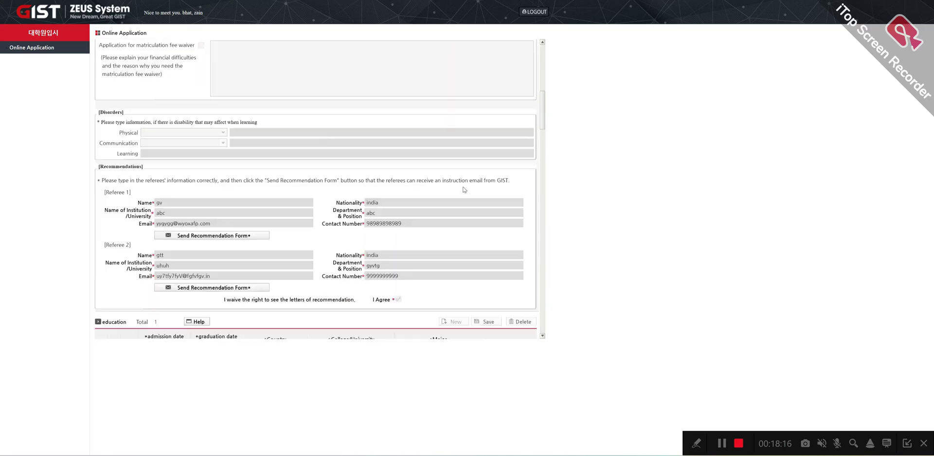
scroll(467, 186, up, 5)
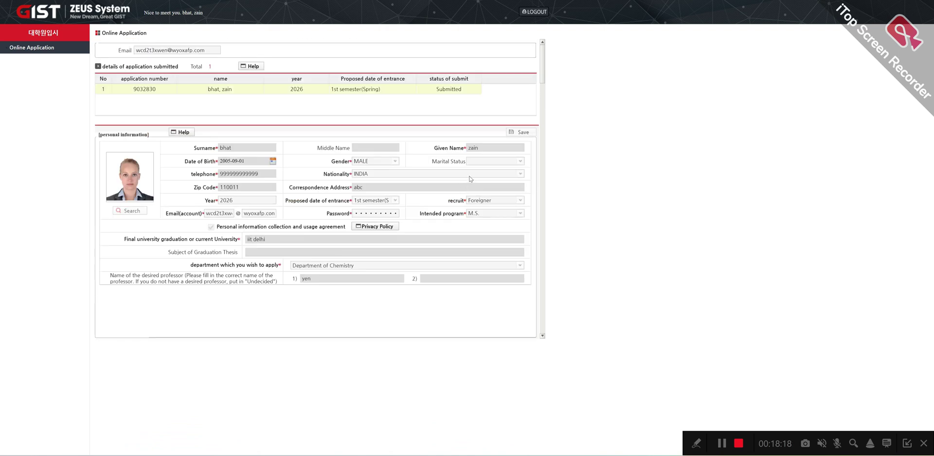
click(241, 188)
Step: Close the ad on the GIST scholarship article and scroll back to its top
key(ctrl+w)
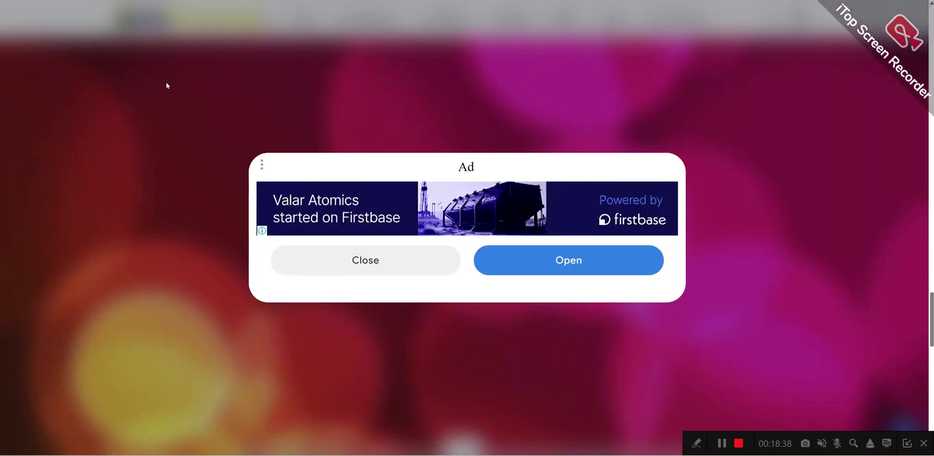
click(364, 261)
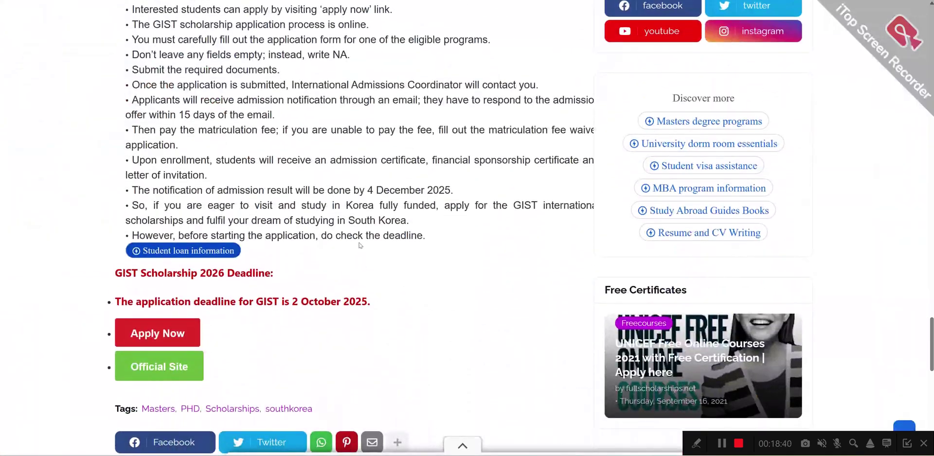
scroll(345, 233, up, 10)
scroll(340, 228, up, 15)
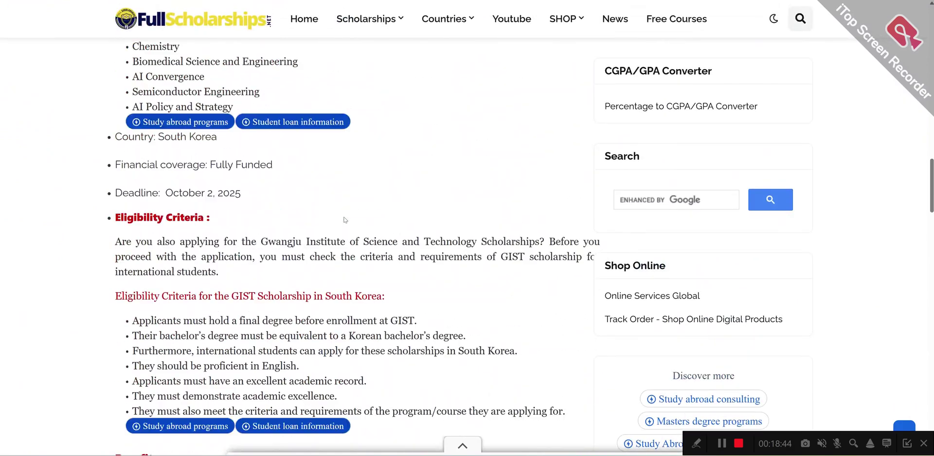
scroll(344, 220, up, 15)
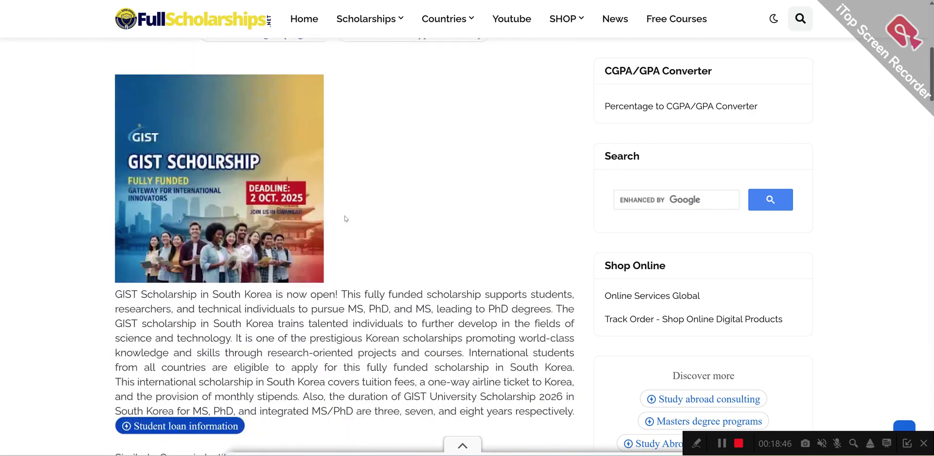
scroll(346, 219, up, 8)
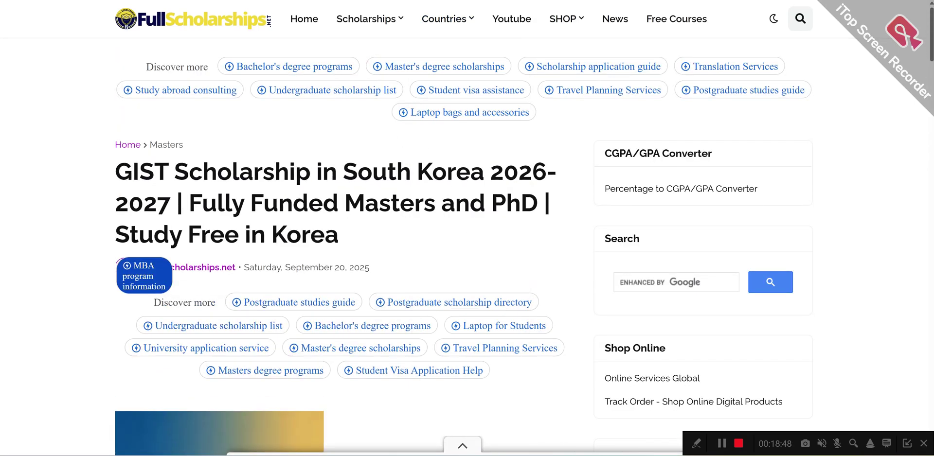
Step: Cycle past the YouTube and Instagram tabs to the Temp Mail inbox
key(ctrl+Tab)
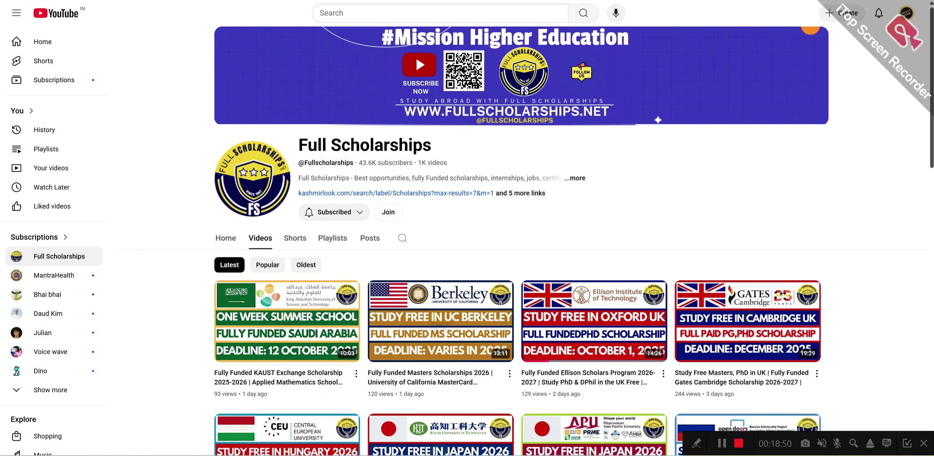
key(ctrl+Tab)
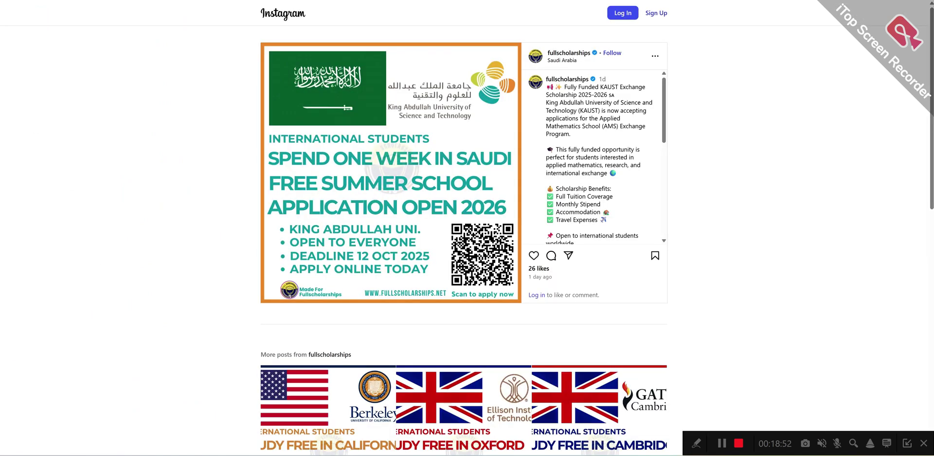
key(ctrl+Tab)
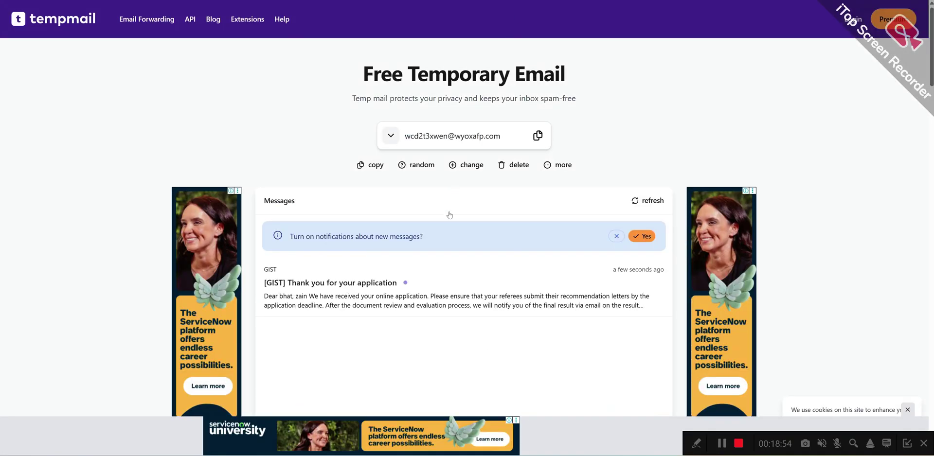
Step: Open GIST's 'Thank you for your application' e-mail and highlight the Fall Admission result announcement date
click(365, 296)
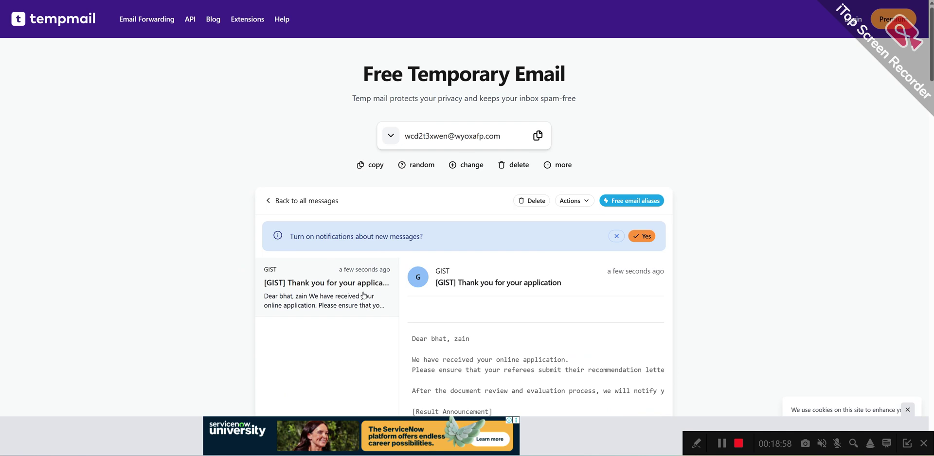
scroll(510, 304, down, 3)
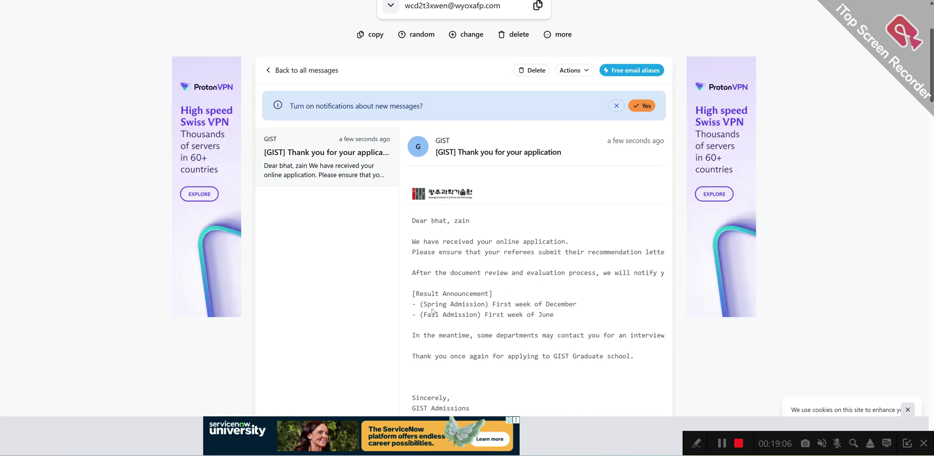
mouse_move(423, 304)
mouse_down()
mouse_move(592, 303)
mouse_move(560, 316)
mouse_move(414, 315)
mouse_up()
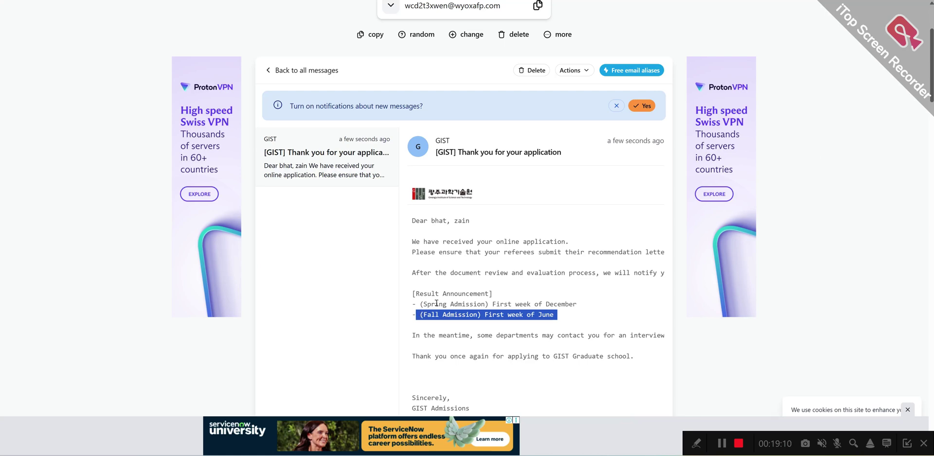
scroll(443, 304, down, 2)
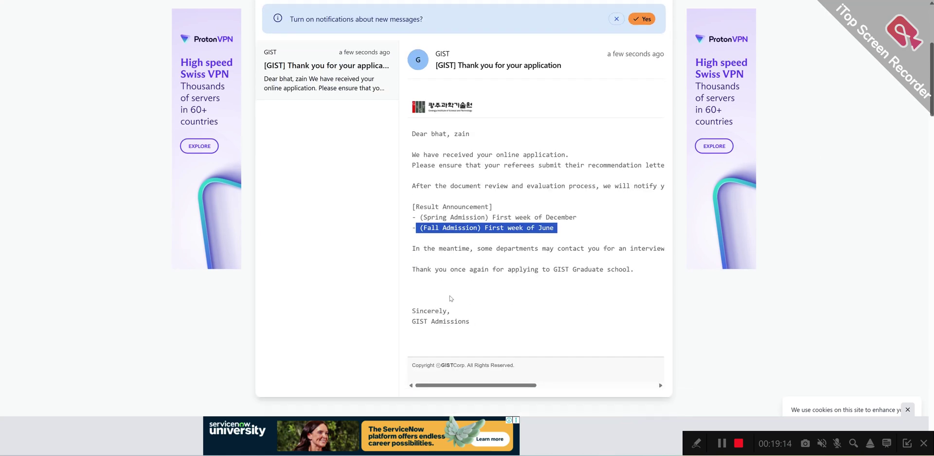
drag(489, 388, 521, 388)
scroll(424, 361, left, 3)
Step: Skim the GIST Scholarship 2026-2027 article, then bring up the Full Scholarships YouTube Videos page
scroll(525, 146, up, 2)
key(ctrl+Tab)
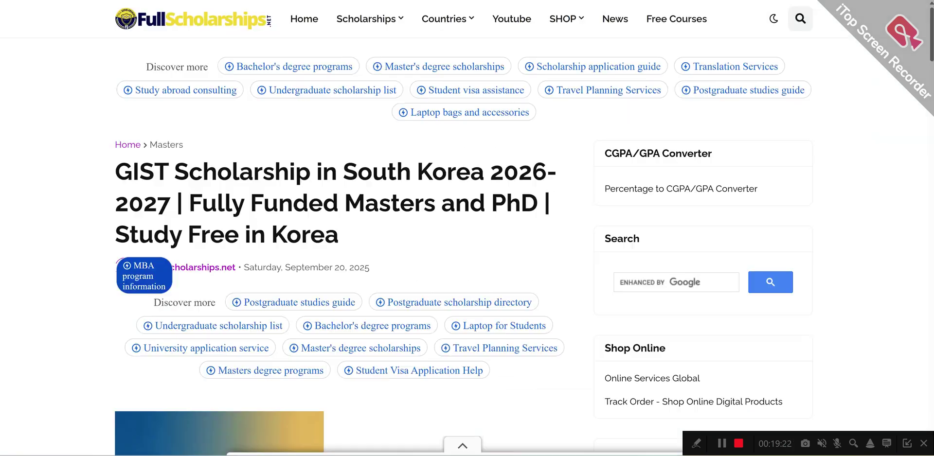
scroll(343, 226, down, 10)
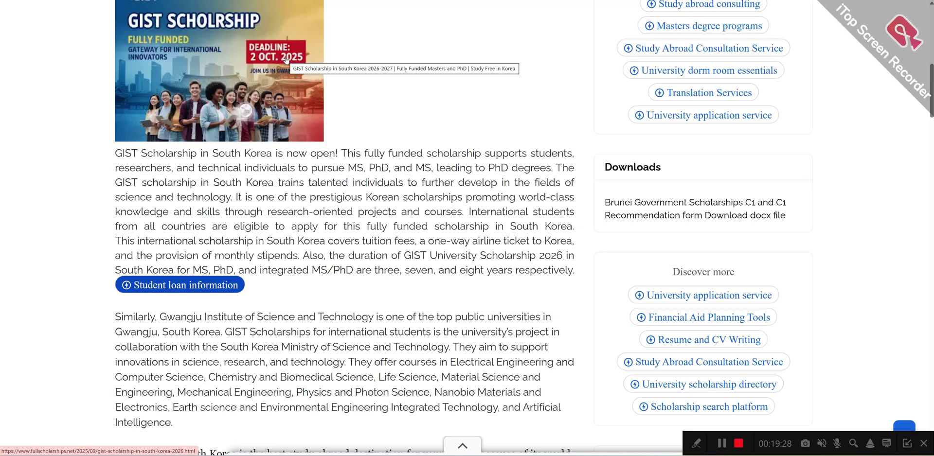
key(ctrl+Tab)
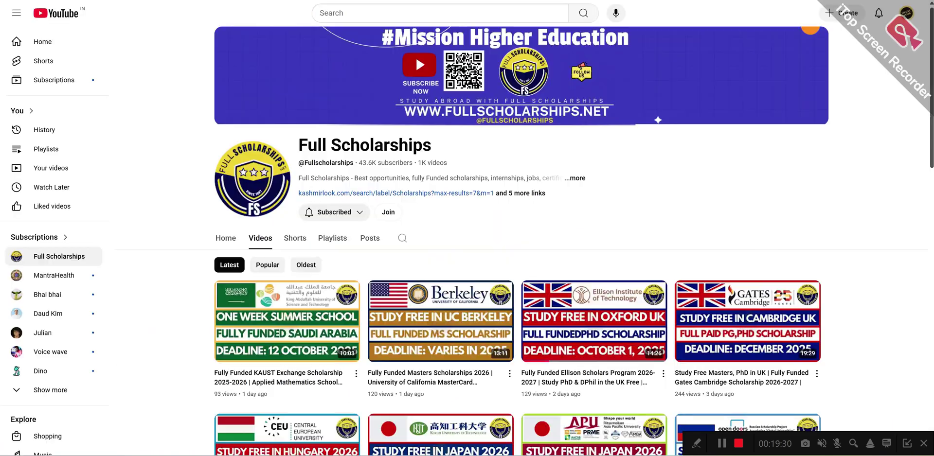